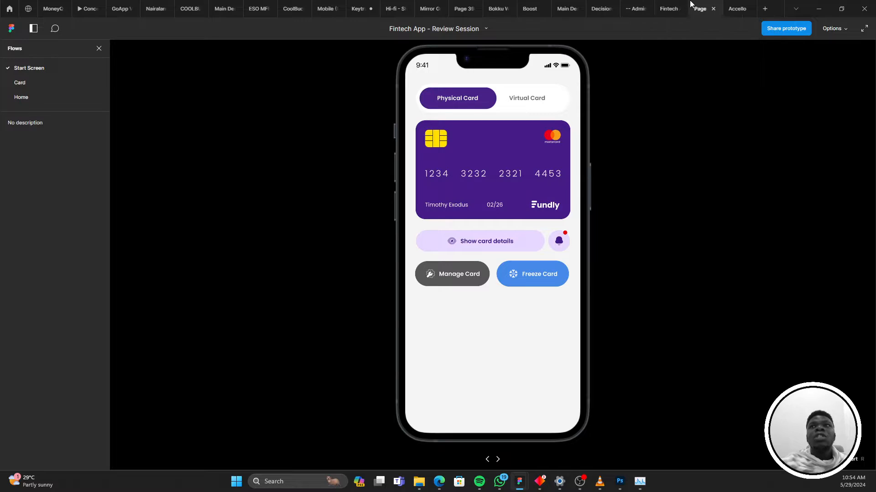
Run the prototype's Card flow, start activating the physical card and submit the verification code
click(56, 70)
click(58, 81)
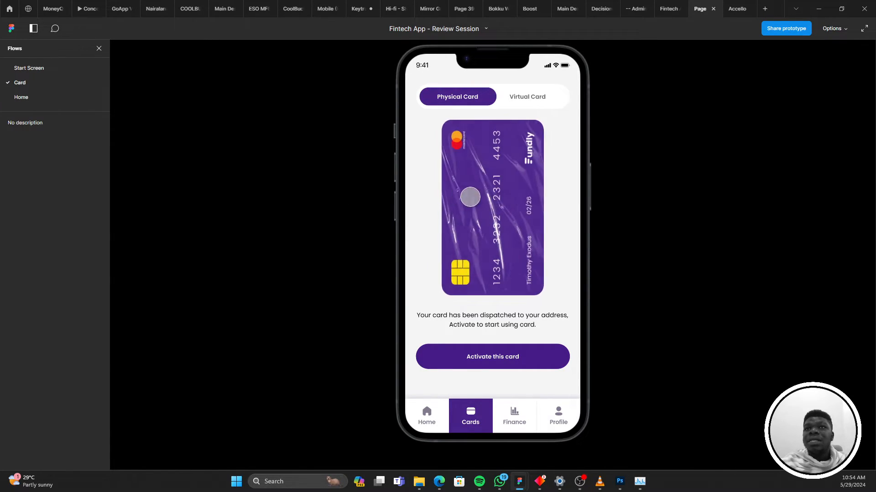
click(486, 361)
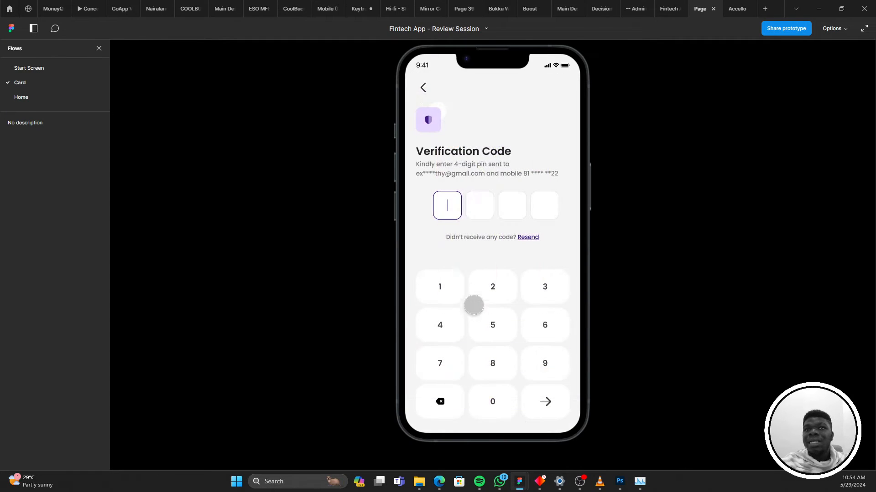
click(441, 289)
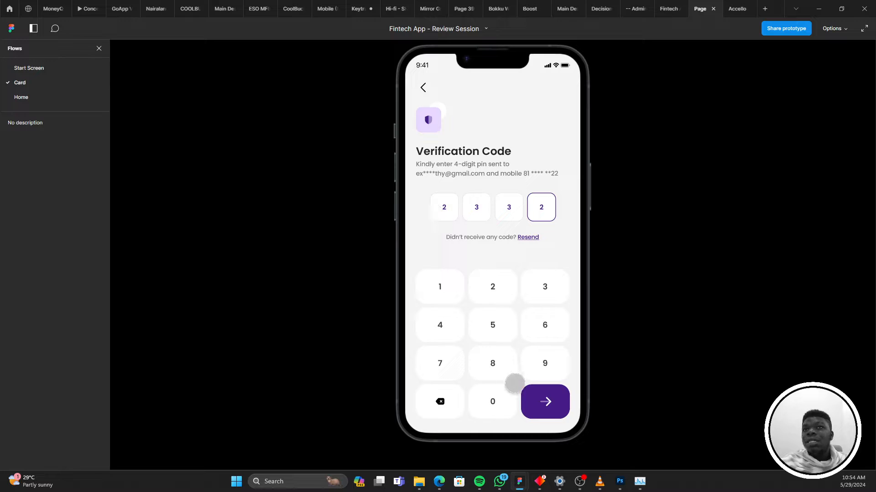
click(534, 405)
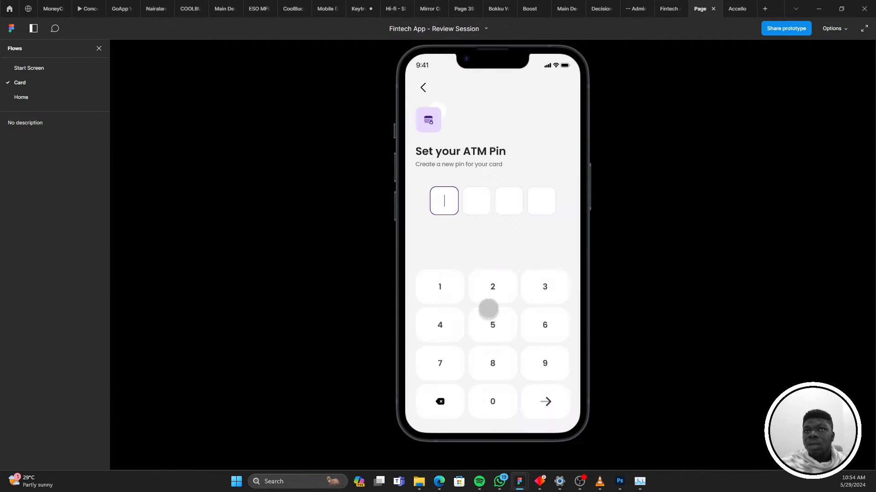
Set the card's ATM PIN in the prototype and unwrap the card
click(443, 292)
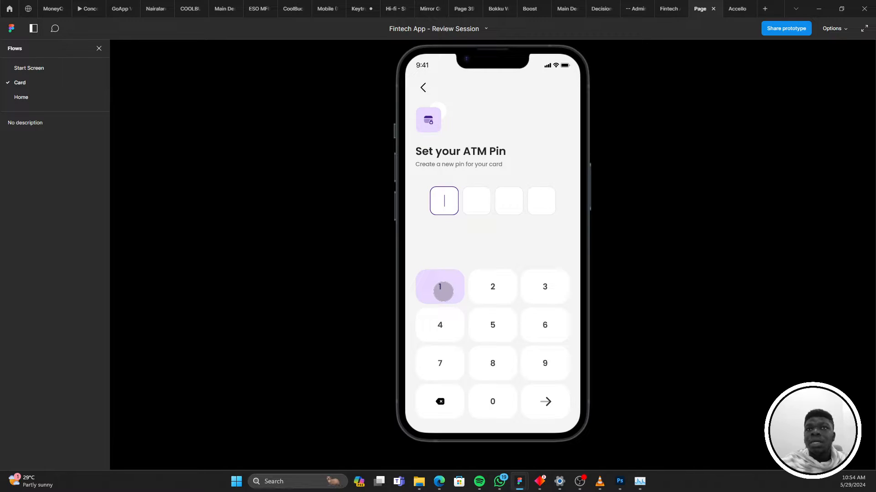
click(540, 407)
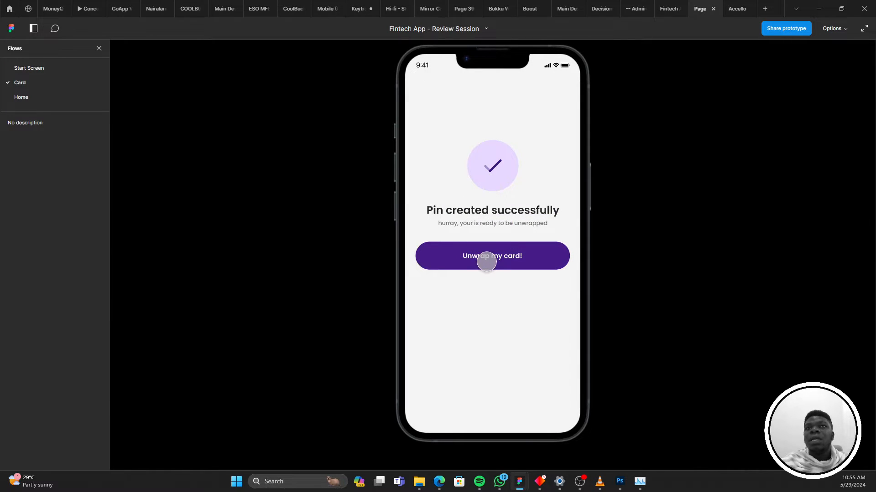
click(486, 262)
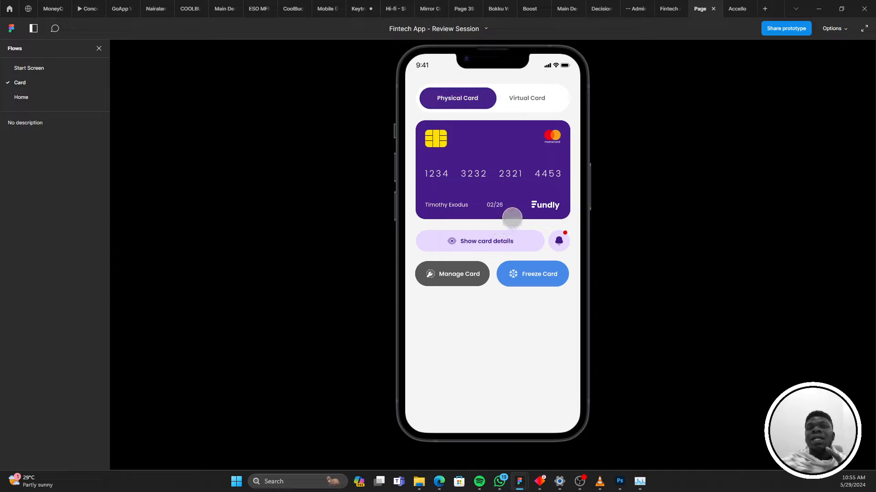
Freeze the physical card in the prototype, confirm it, and unfreeze the card again
click(525, 270)
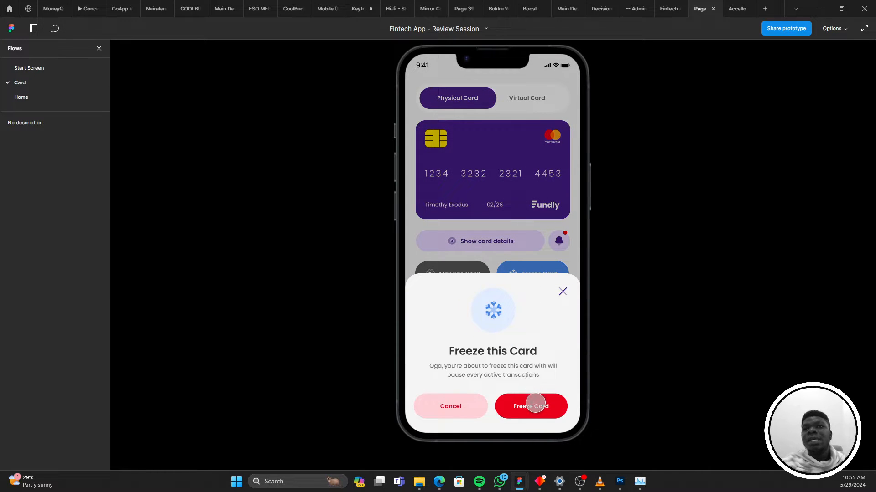
click(535, 404)
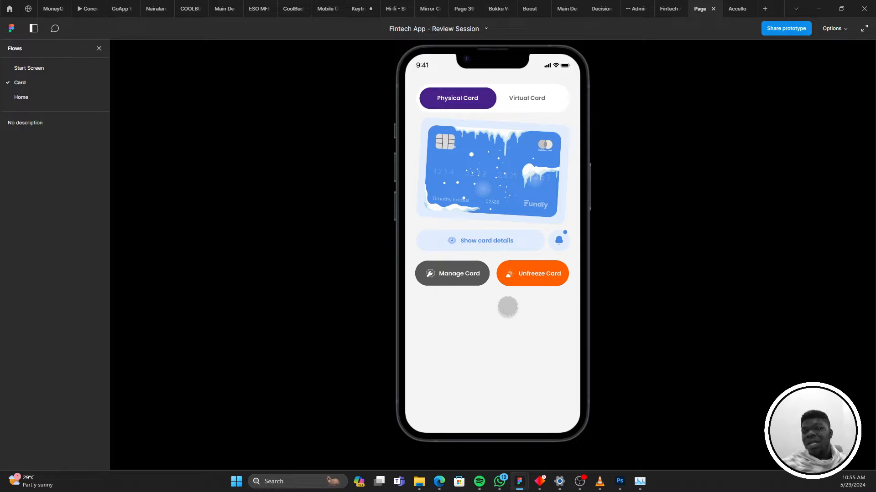
click(517, 282)
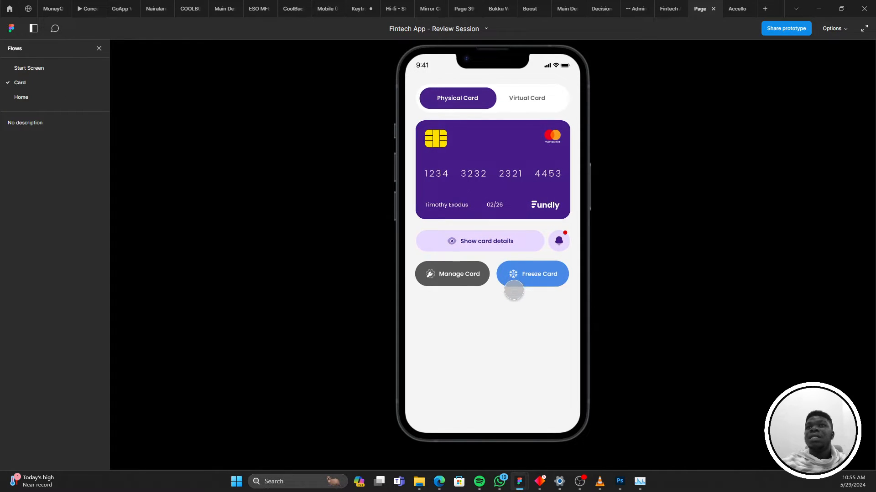
Return to the design file and examine the Card, unwrap and Freeze_Unfreeze components
mouse_move(660, 3)
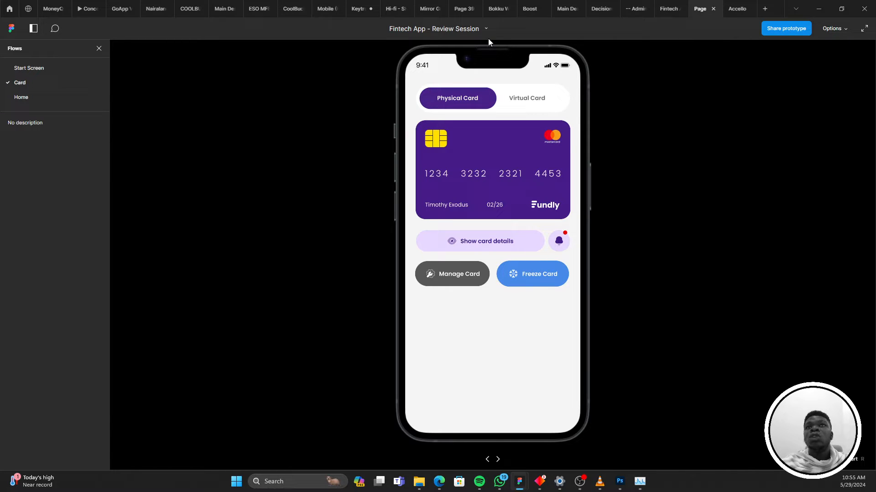
scroll(430, 172, down, 5)
drag(430, 172, 693, 227)
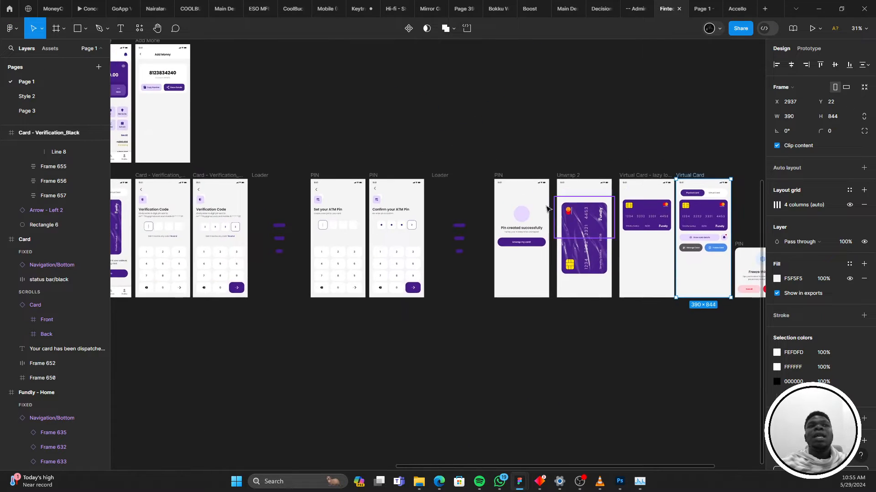
scroll(332, 201, up, 2)
drag(333, 201, 546, 207)
scroll(430, 209, right, 5)
scroll(545, 313, left, 15)
scroll(546, 312, up, 5)
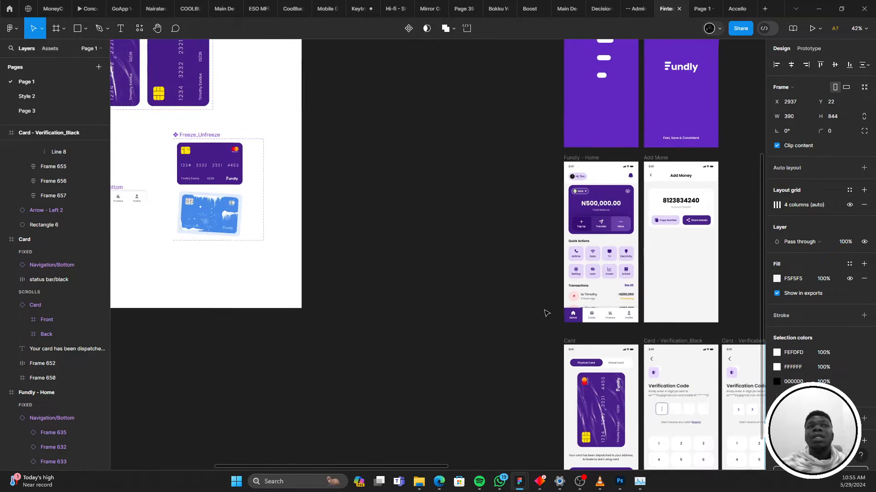
scroll(303, 180, up, 3)
scroll(304, 180, up, 1)
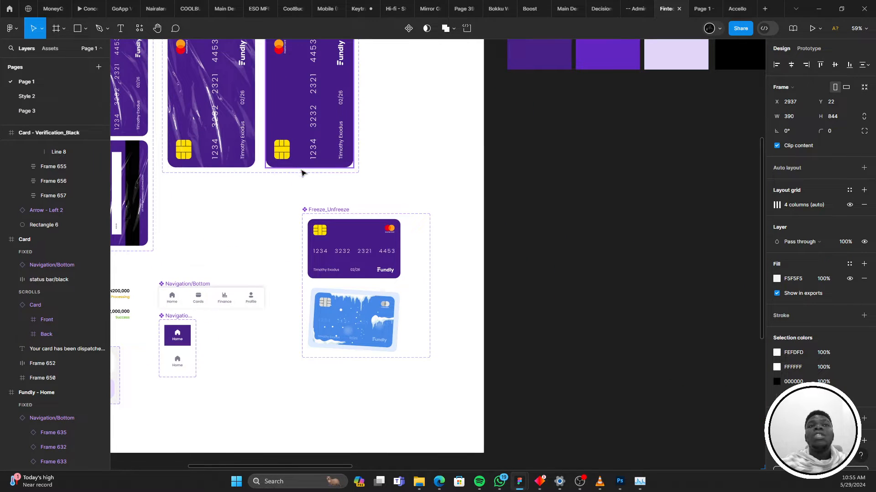
scroll(303, 172, up, 3)
scroll(303, 172, left, 3)
scroll(335, 281, up, 2)
scroll(336, 281, down, 3)
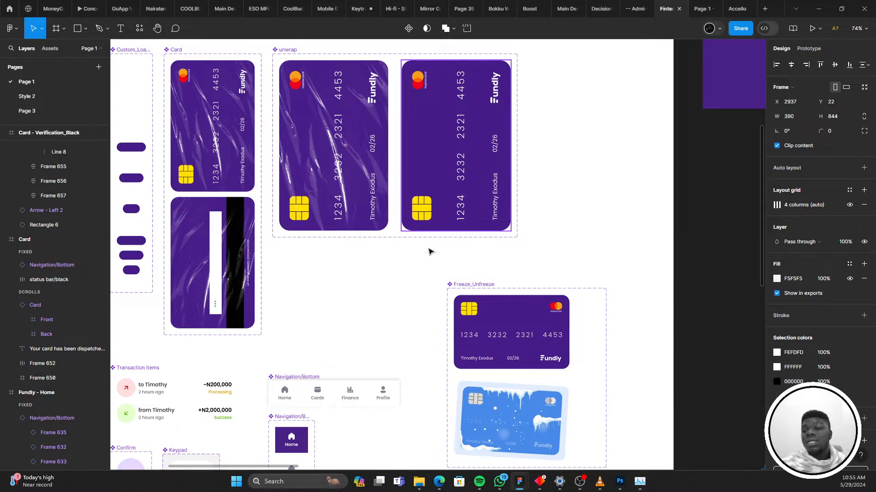
scroll(430, 250, up, 2)
drag(430, 251, 389, 227)
Examine the Card screen and the verification screens beside it on the canvas
scroll(389, 227, down, 5)
scroll(412, 184, right, 10)
scroll(413, 183, down, 4)
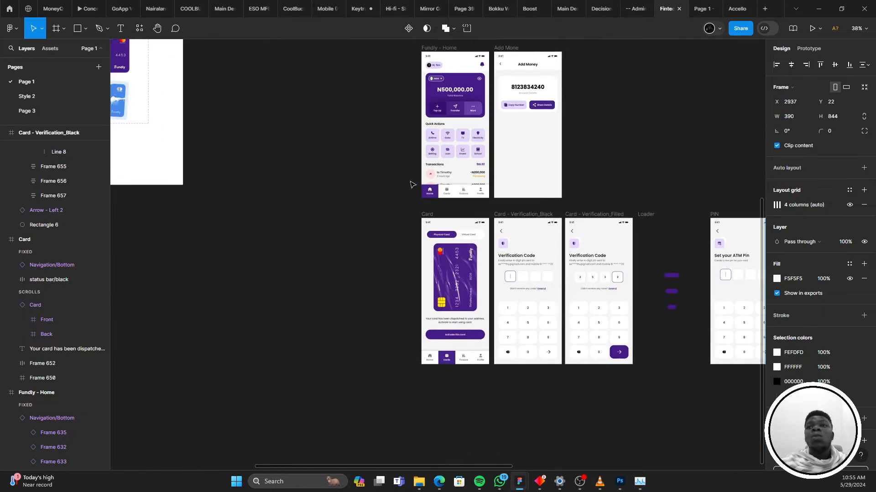
scroll(390, 219, up, 4)
scroll(301, 246, left, 5)
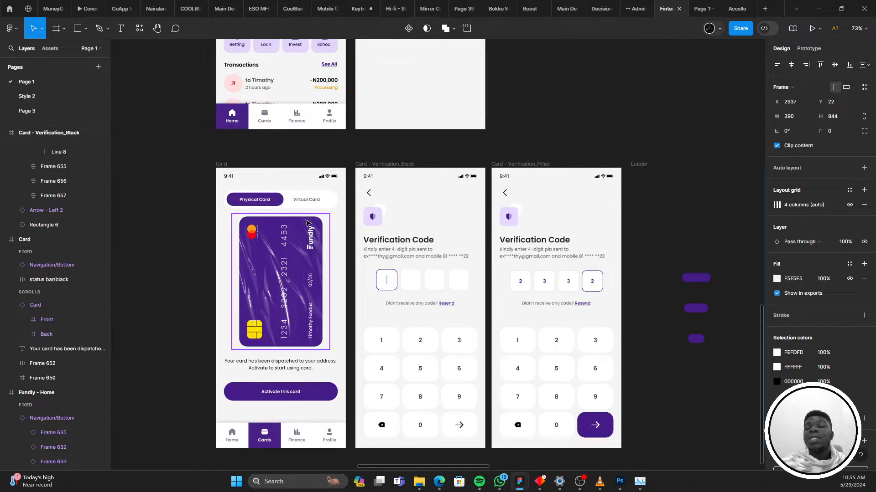
scroll(351, 248, up, 2)
scroll(351, 248, up, 1)
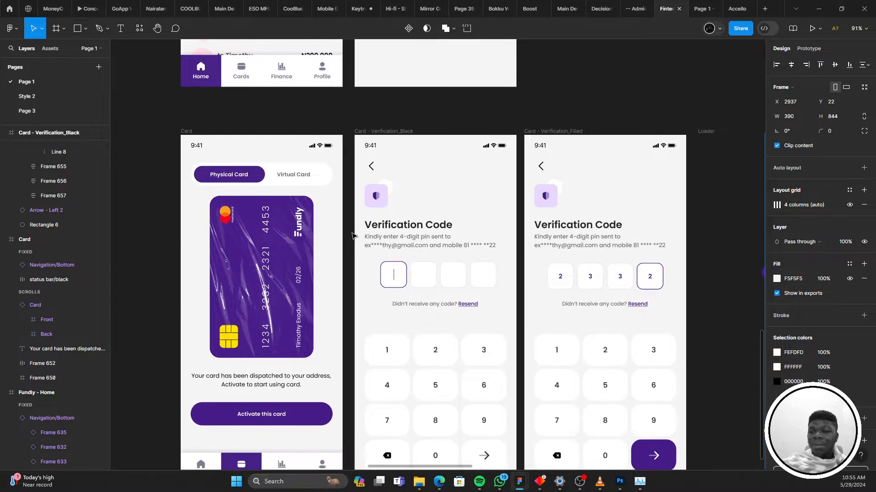
drag(355, 237, 321, 207)
scroll(321, 207, left, 5)
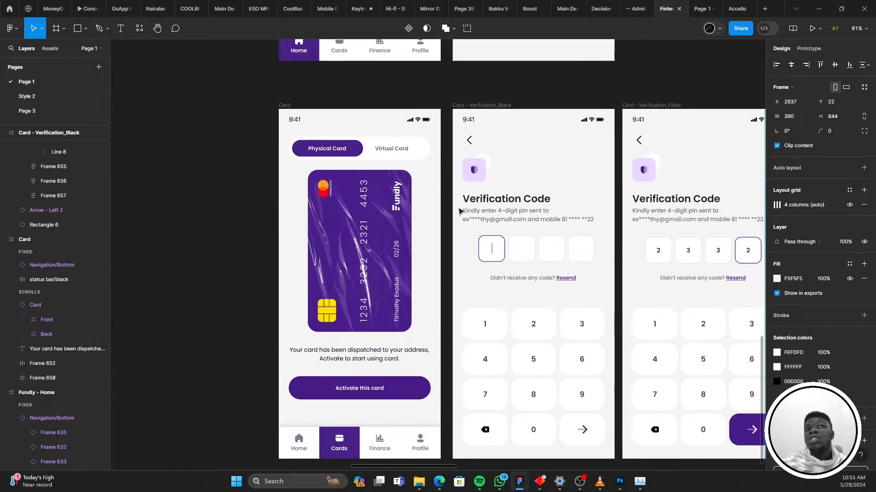
mouse_move(289, 104)
mouse_down()
mouse_move(114, 104)
mouse_move(297, 116)
mouse_up()
click(401, 229)
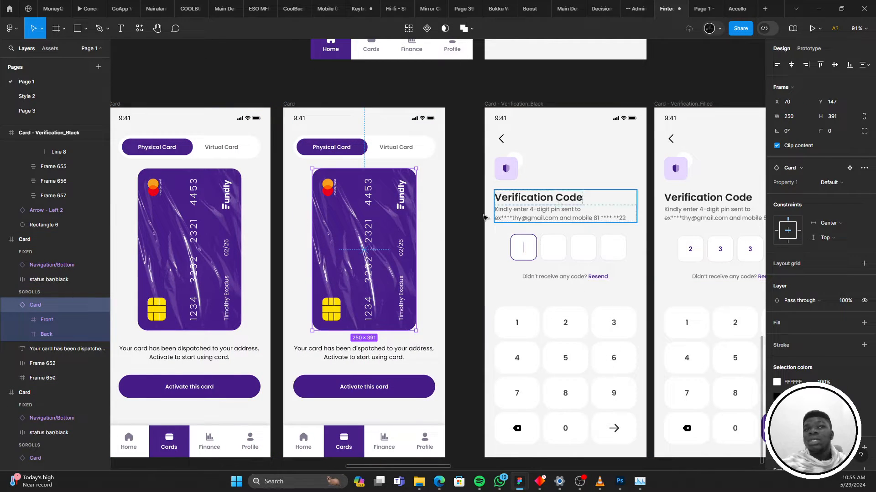
scroll(313, 209, up, 1)
key(ctrl+z)
key(ctrl+z)
key(ctrl+z)
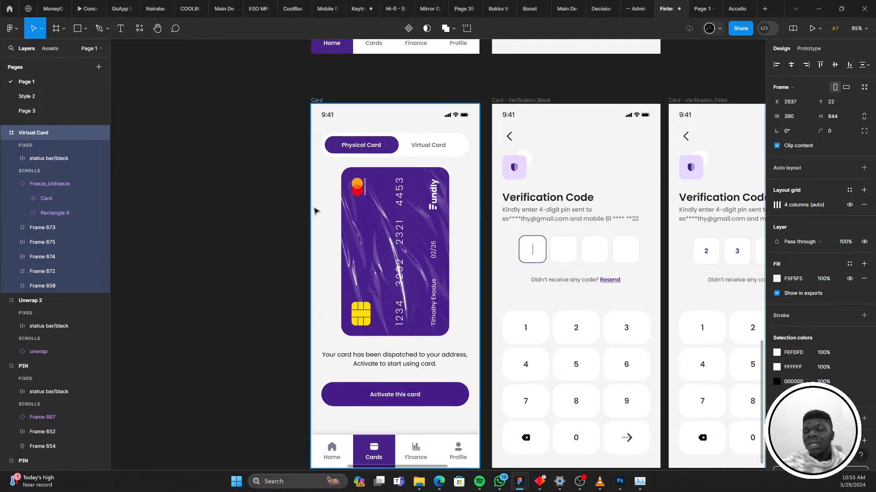
Go to the main component of the card instance on the Card screen
scroll(393, 208, right, 5)
scroll(395, 210, up, 1)
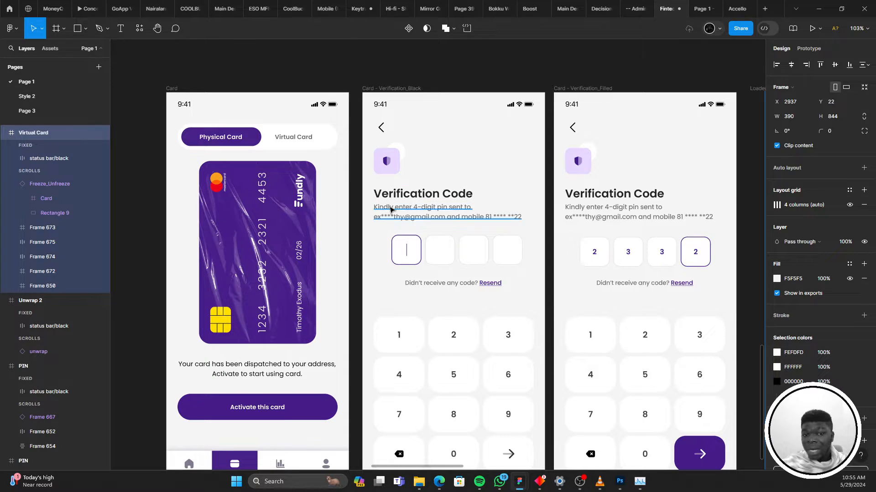
scroll(395, 211, down, 2)
scroll(405, 221, up, 1)
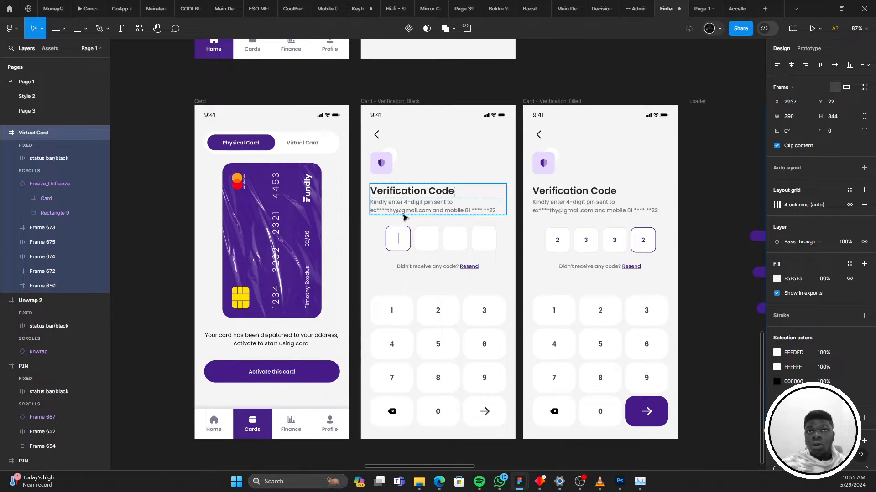
scroll(405, 218, down, 2)
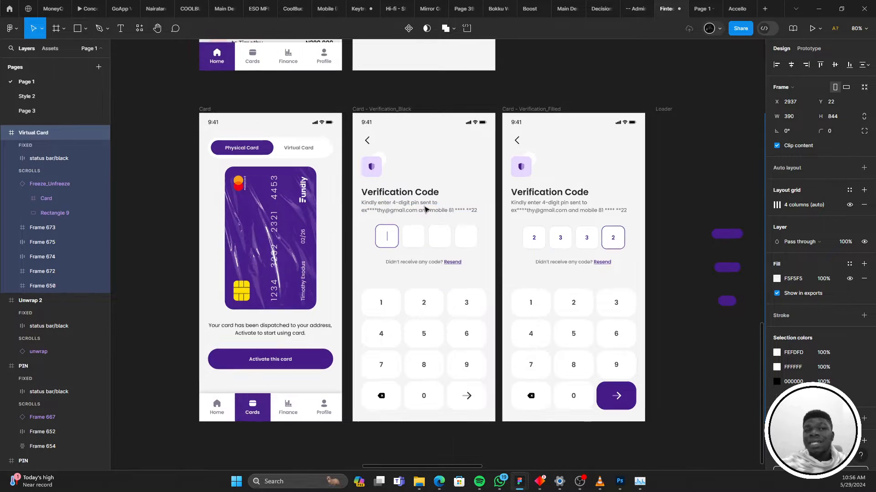
scroll(424, 209, up, 2)
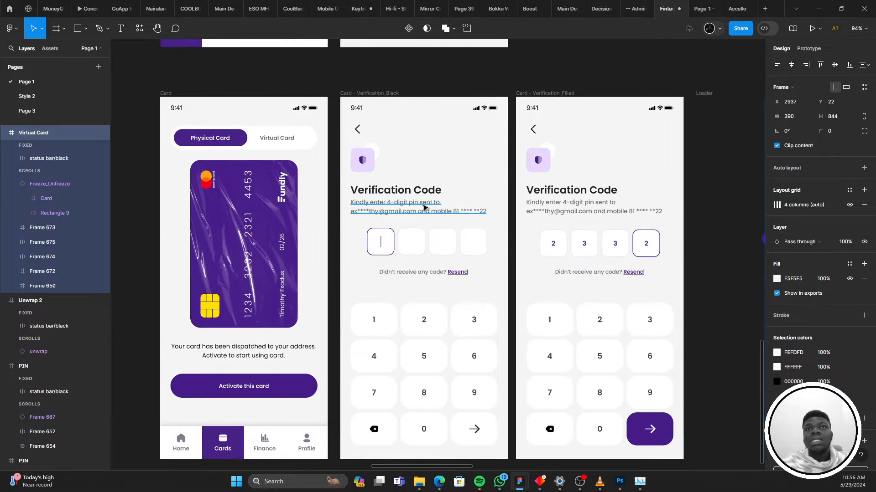
right_click(274, 221)
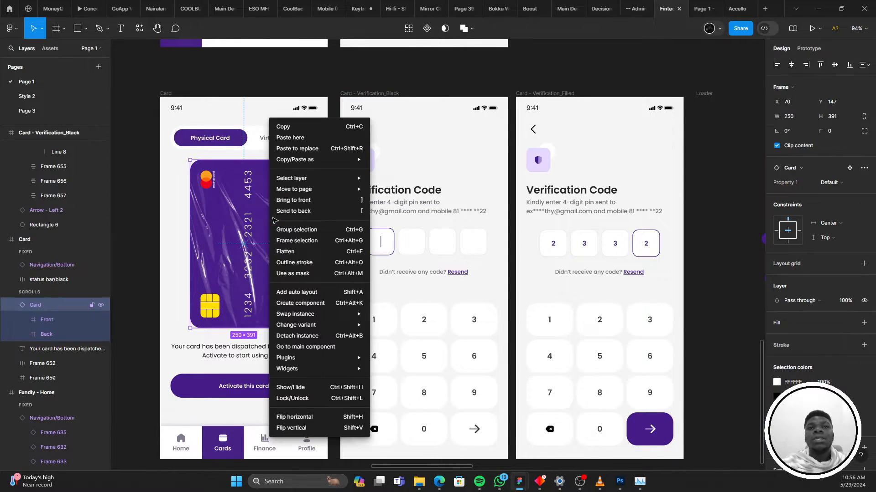
click(332, 347)
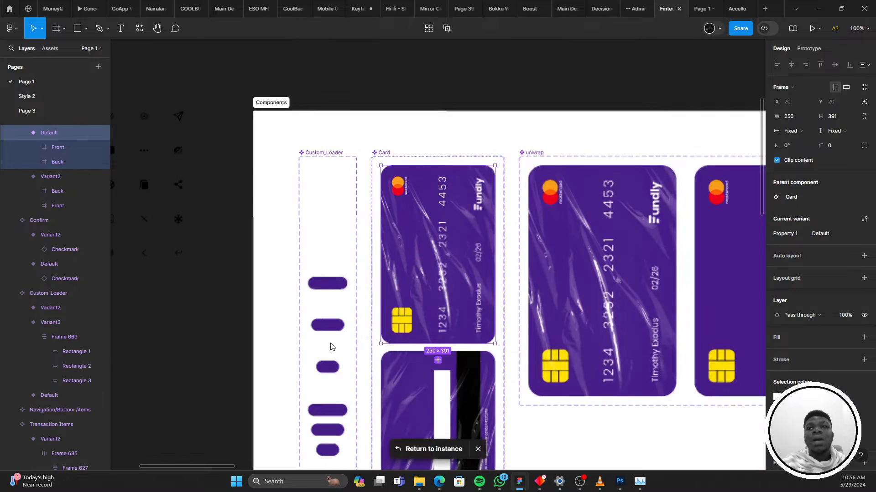
Delete the loose Back frame above the Components section
scroll(309, 317, down, 5)
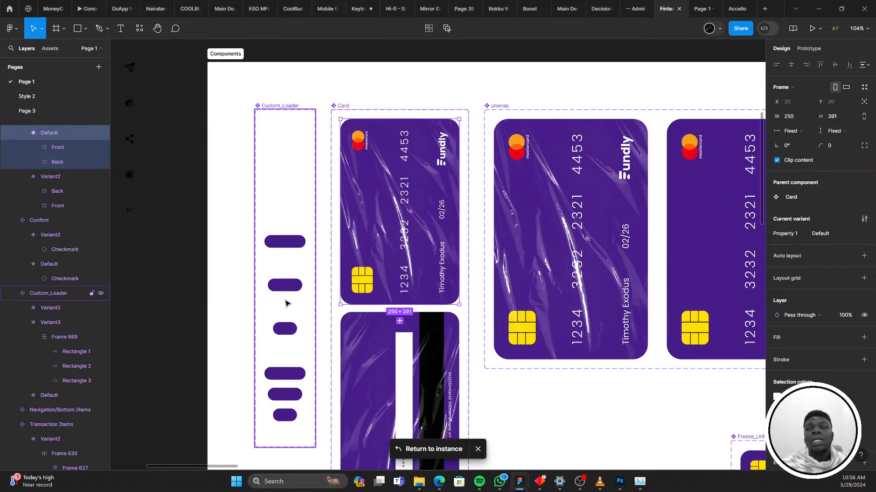
scroll(319, 315, up, 5)
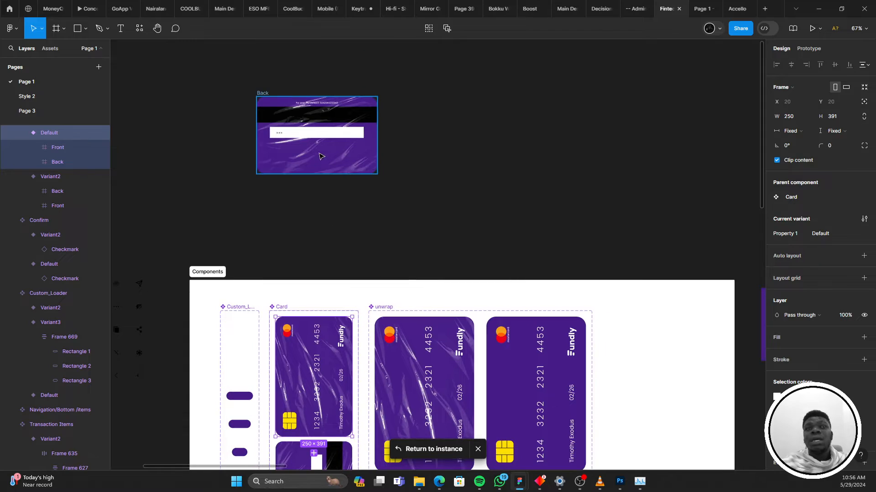
click(320, 157)
key(Delete)
click(320, 380)
scroll(320, 380, down, 2)
drag(308, 303, 309, 94)
key(ctrl+z)
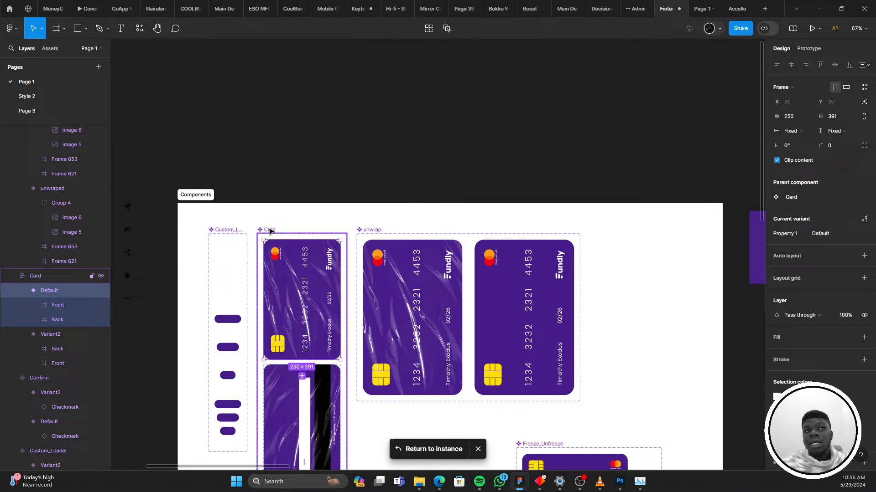
Place a copy of the default Card variant above the Components section and detach it from its component
scroll(291, 304, down, 2)
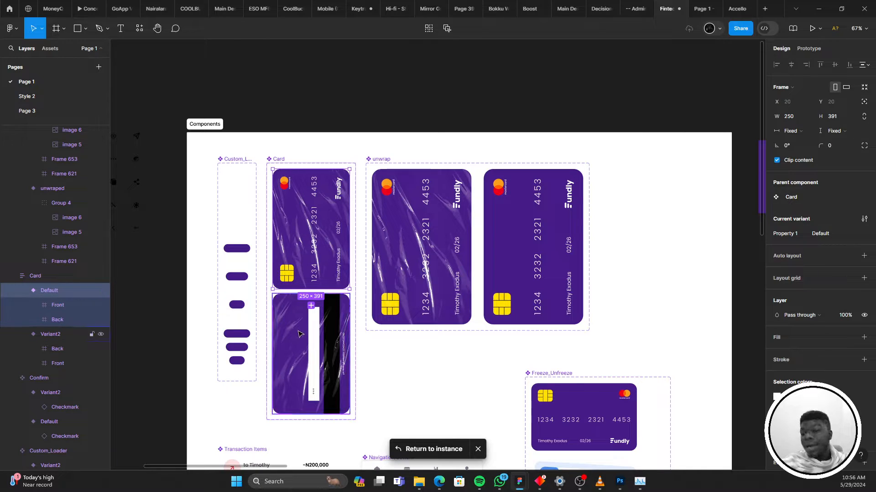
scroll(299, 334, up, 3)
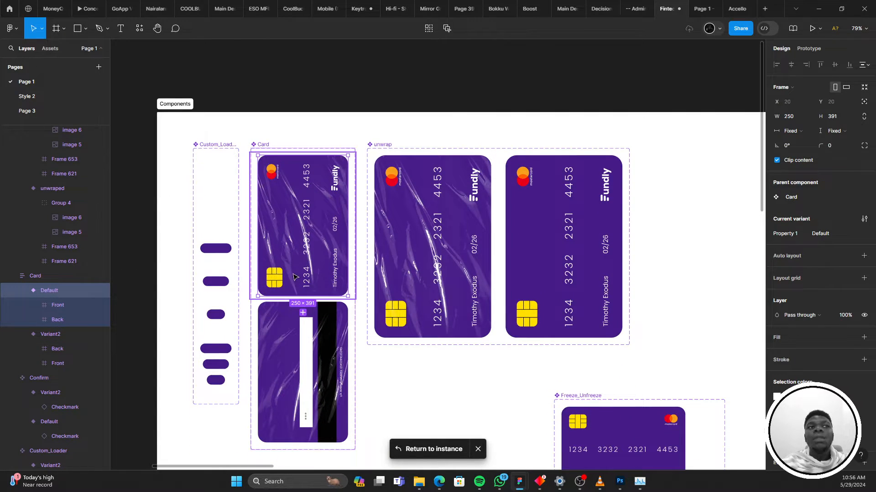
scroll(294, 277, up, 2)
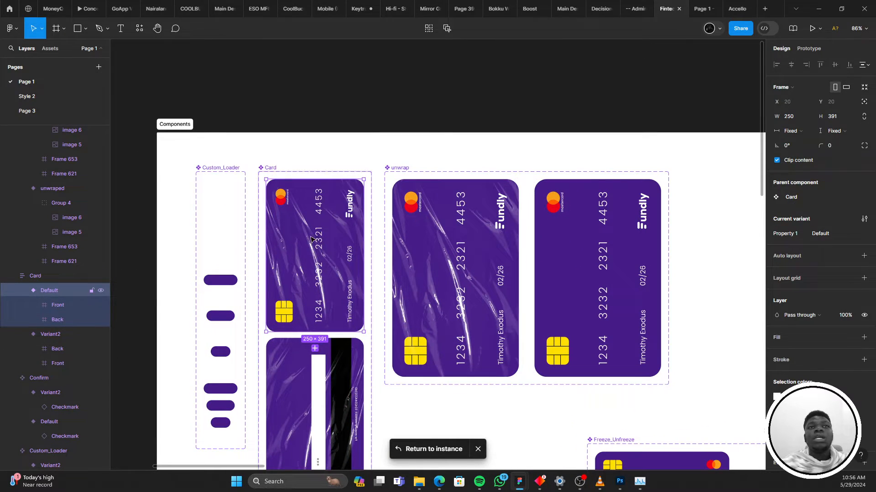
drag(310, 239, 319, 168)
right_click(313, 213)
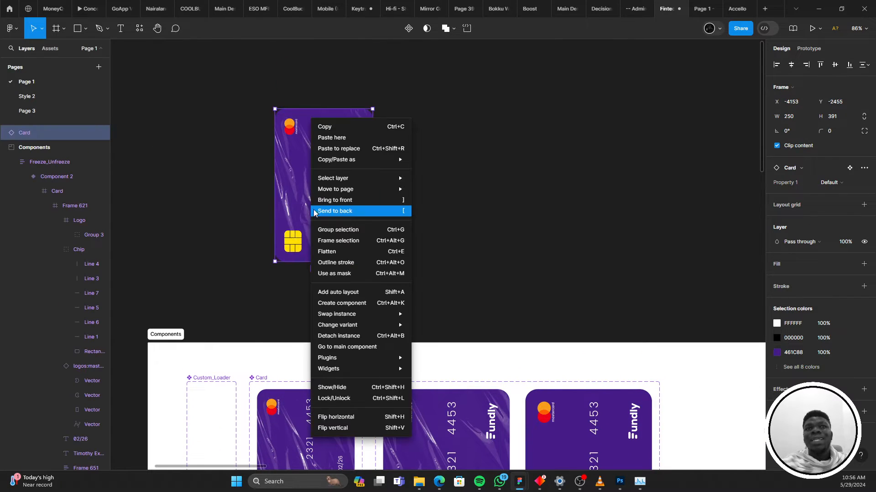
click(350, 338)
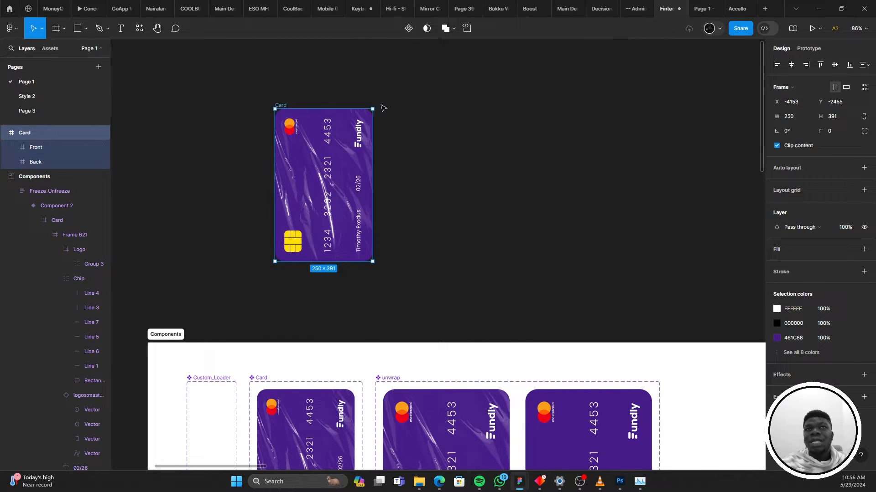
Rotate the detached card copy to -90° so it lies in landscape orientation
drag(375, 105, 378, 218)
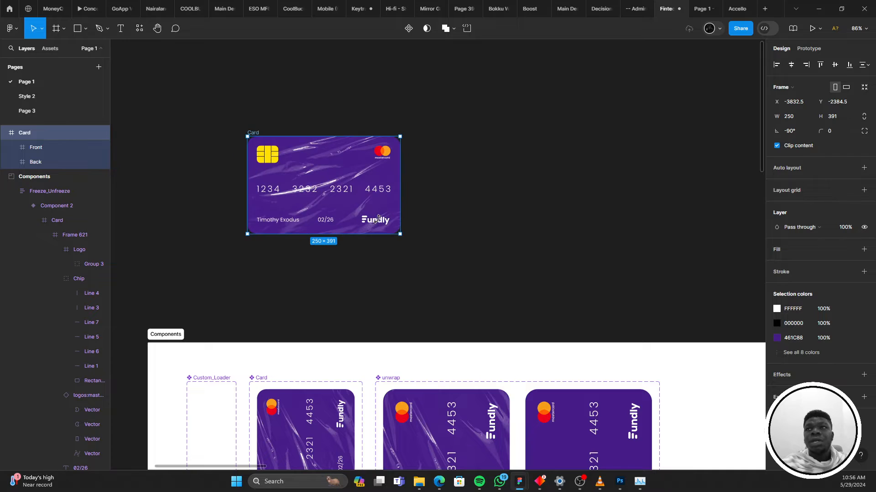
scroll(321, 196, up, 3)
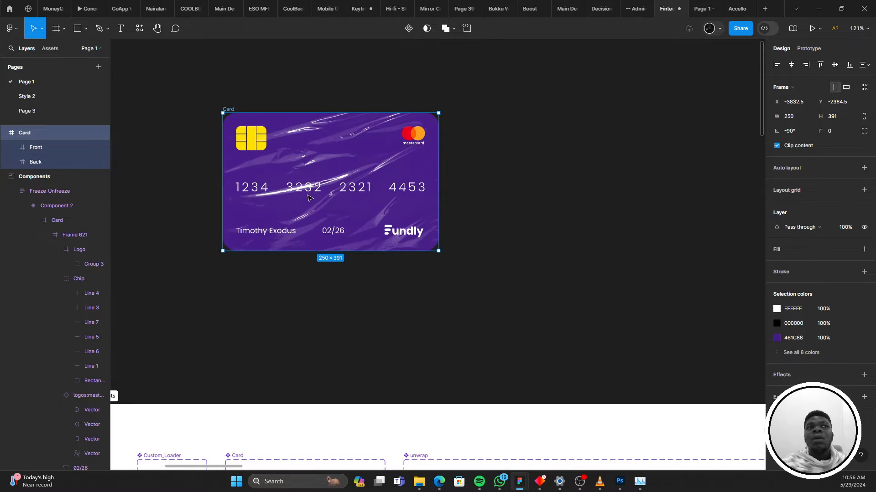
scroll(322, 195, left, 2)
Move the plastic texture image out of the card's Front frame and place it beside the card
ctrl+click(400, 148)
drag(402, 147, 171, 148)
scroll(172, 148, left, 2)
drag(293, 169, 315, 166)
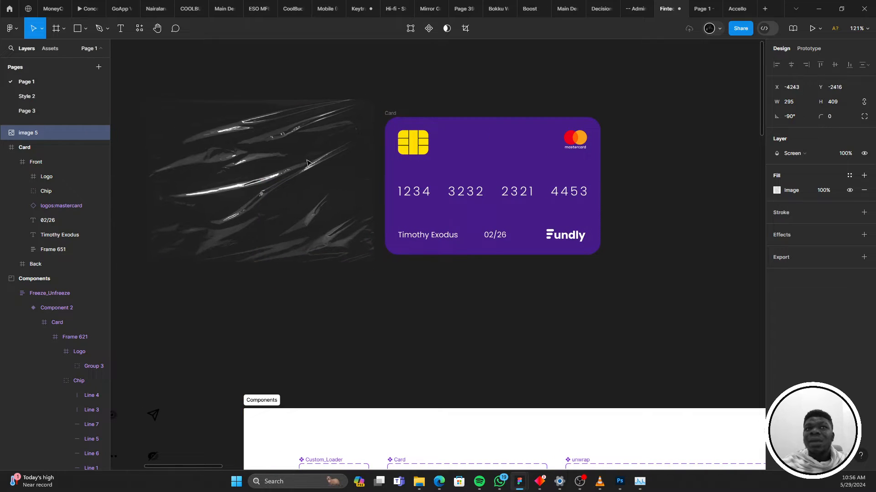
scroll(316, 166, up, 2)
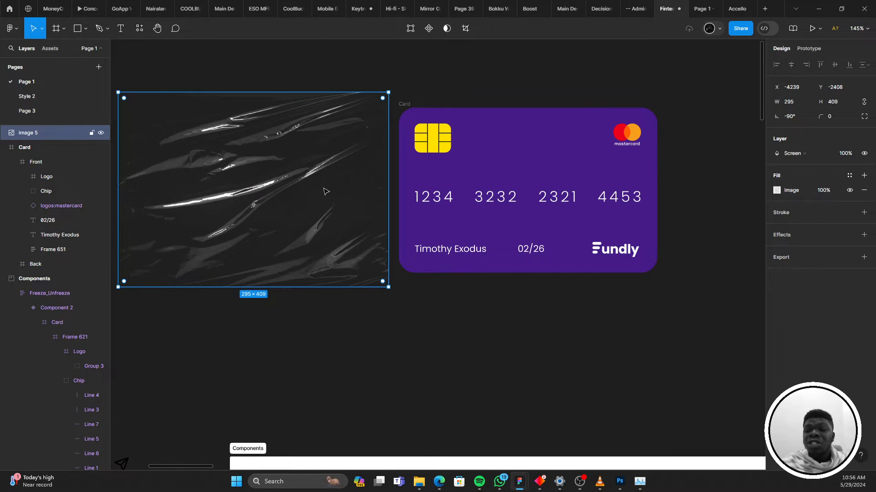
Switch to the browser to view the "plastic texture png" image results and the selected plastic wrap texture, and return to Figma
key(alt+Tab)
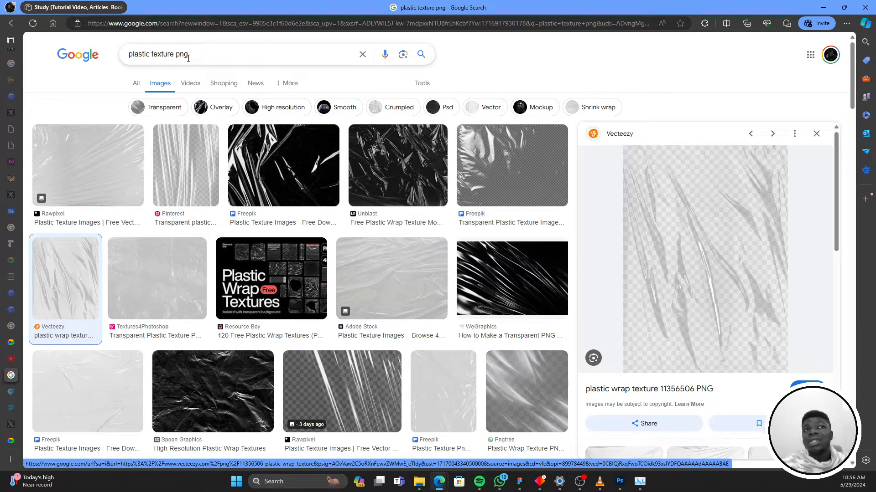
drag(662, 224, 633, 234)
drag(683, 280, 674, 233)
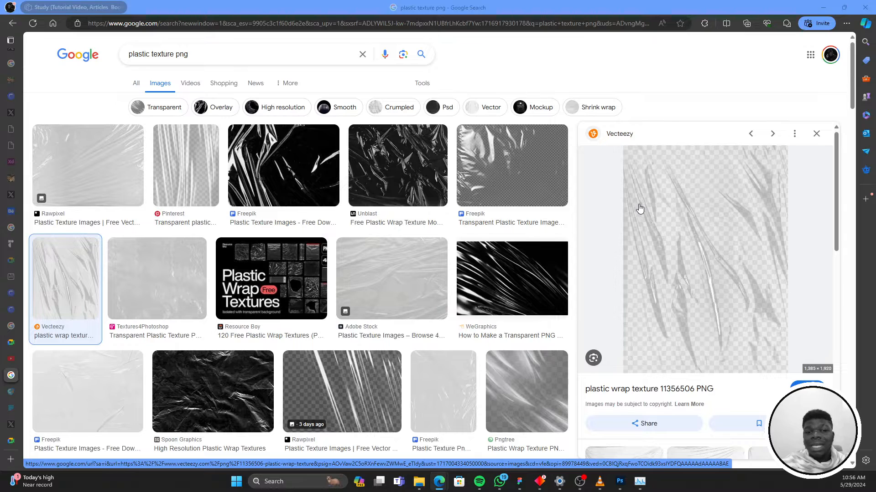
key(alt+Tab)
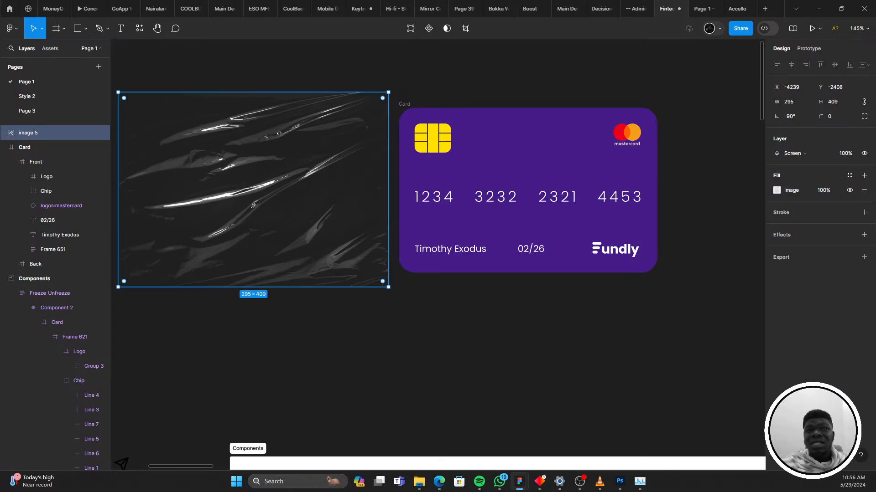
Try laying the plastic texture image over the card, and undo the move
scroll(373, 318, left, 2)
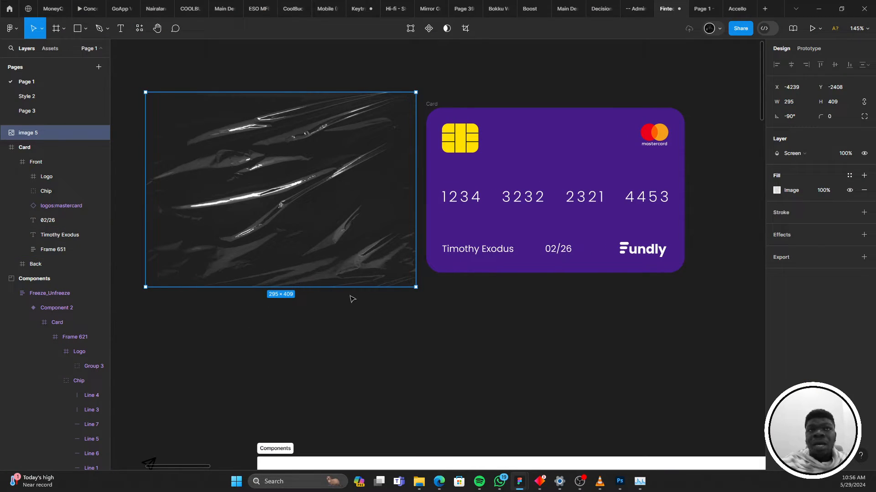
drag(352, 299, 302, 294)
drag(357, 273, 368, 280)
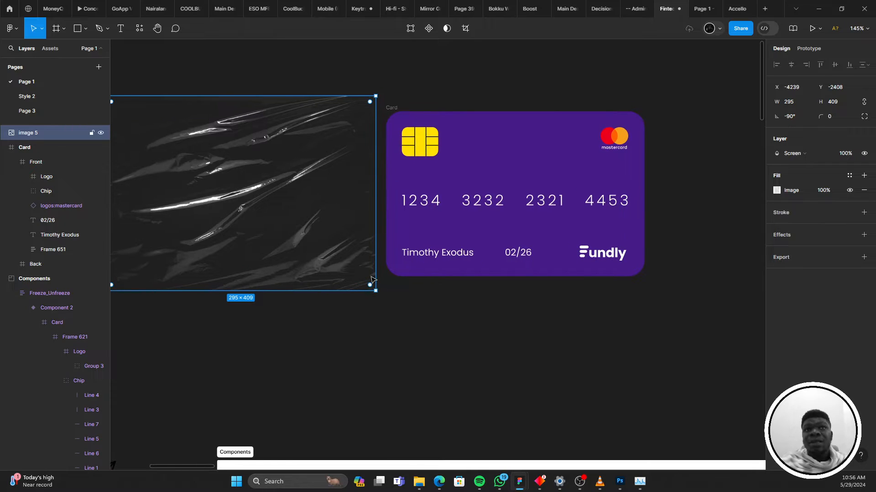
drag(392, 252, 356, 259)
scroll(391, 195, down, 1)
drag(236, 237, 456, 230)
key(ctrl+z)
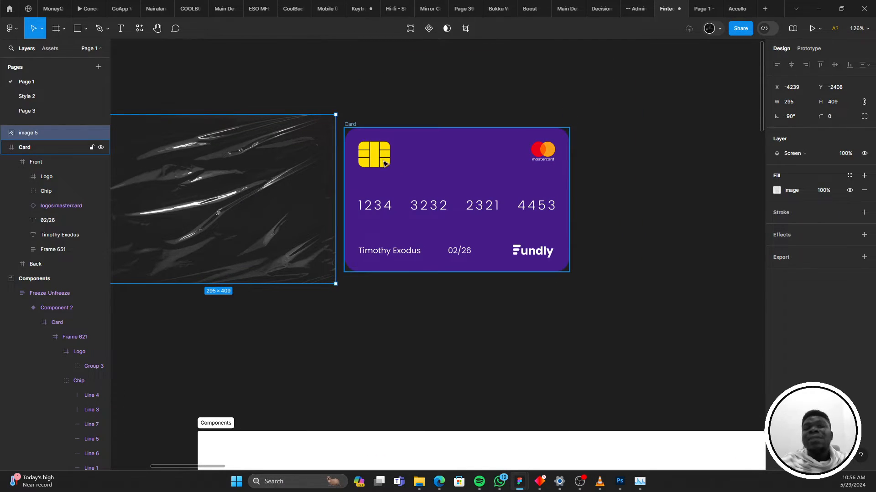
Examine how the card's chip is built from its rounded rectangle and dividing lines
scroll(361, 151, down, 3)
scroll(371, 123, down, 2)
scroll(371, 124, up, 1)
drag(371, 123, 373, 212)
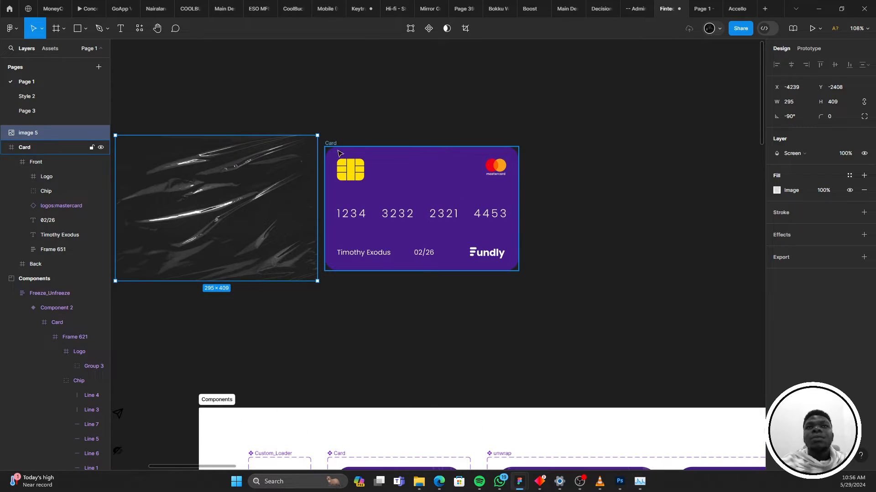
scroll(339, 153, up, 15)
double_click(297, 124)
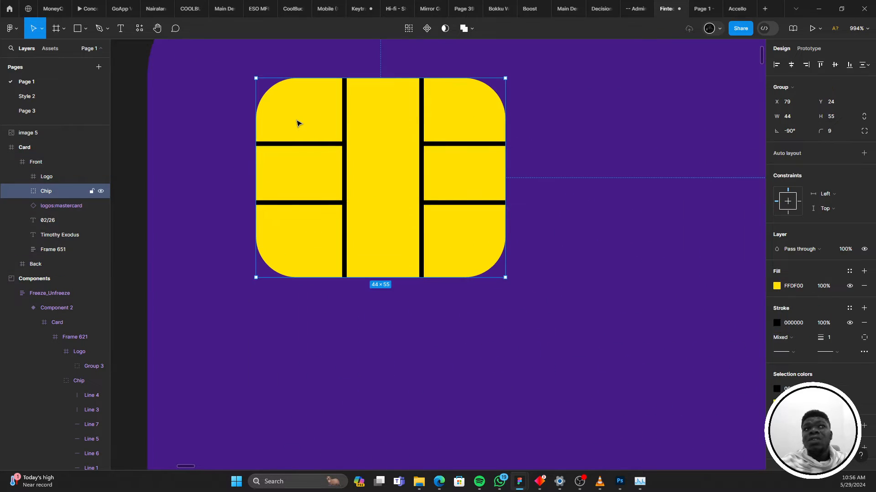
double_click(297, 117)
mouse_move(303, 117)
mouse_down()
mouse_move(386, 110)
mouse_move(302, 113)
mouse_up()
click(319, 145)
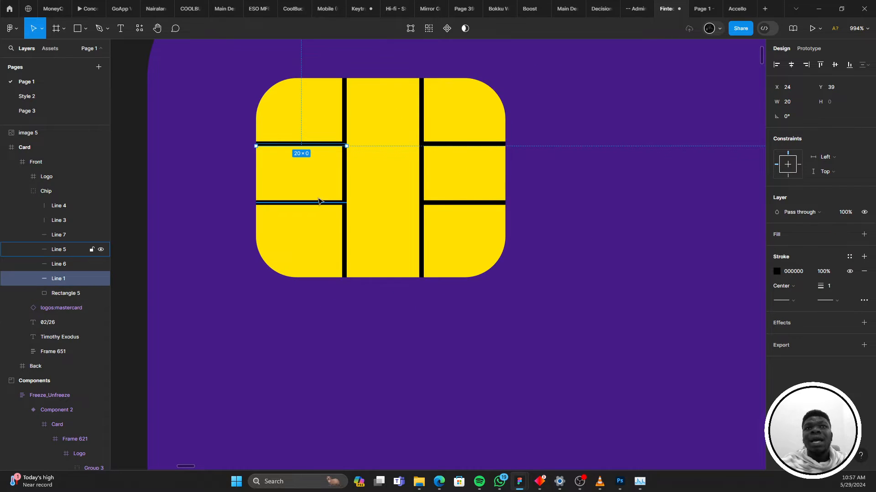
Review the available shape tools and clear the selection of the chip's line
click(85, 28)
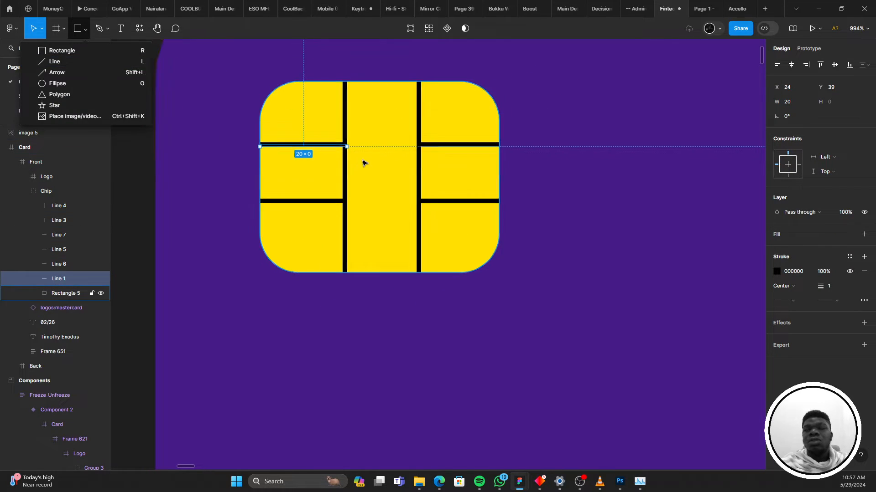
scroll(381, 165, down, 5)
drag(454, 190, 317, 143)
scroll(318, 142, down, 2)
key(Escape)
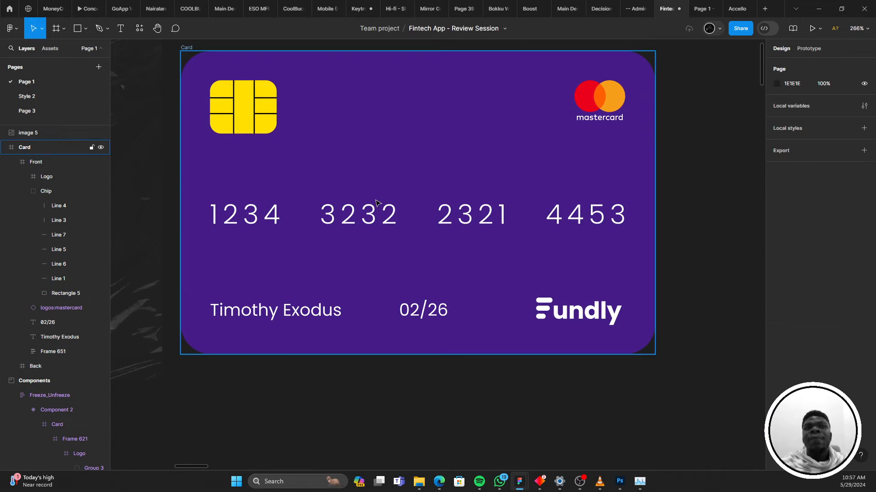
Overlay the plastic texture on the card once more and undo it
scroll(377, 201, down, 3)
drag(219, 196, 421, 196)
key(ctrl+z)
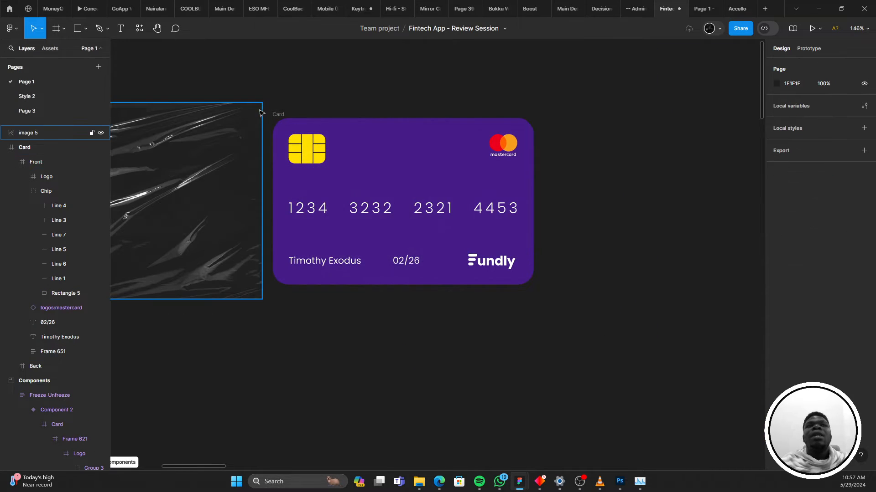
Inspect the detached Card frame and its Front and Back layers, collapsing the Front layer's contents
click(276, 114)
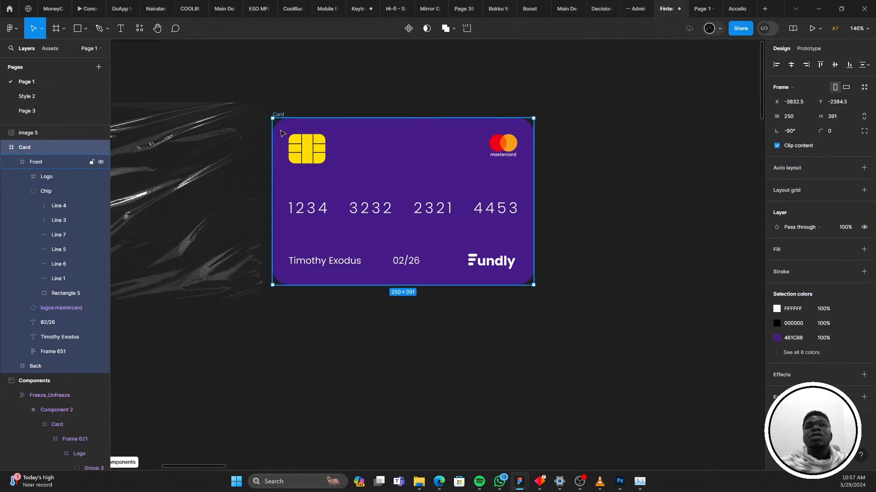
scroll(325, 147, left, 1)
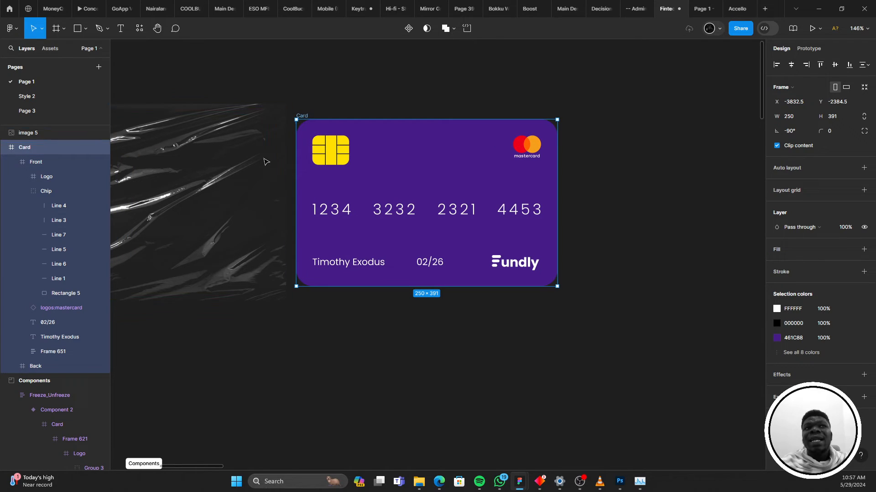
click(42, 164)
click(11, 162)
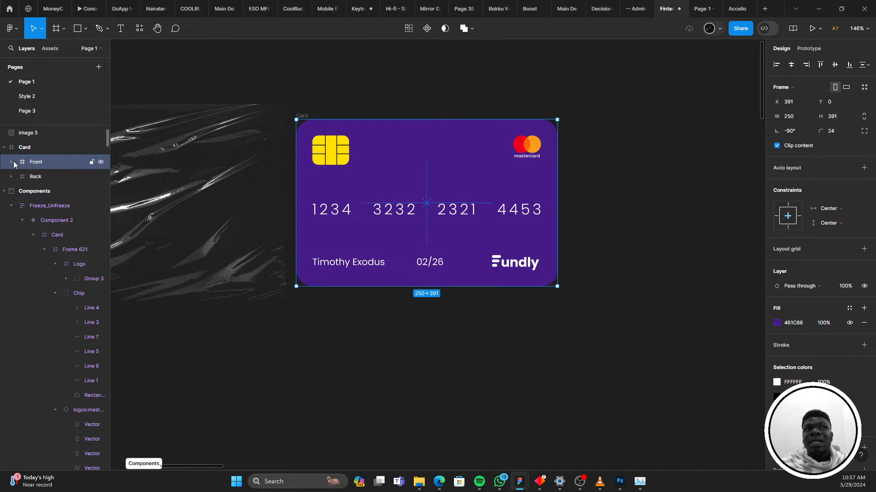
click(41, 177)
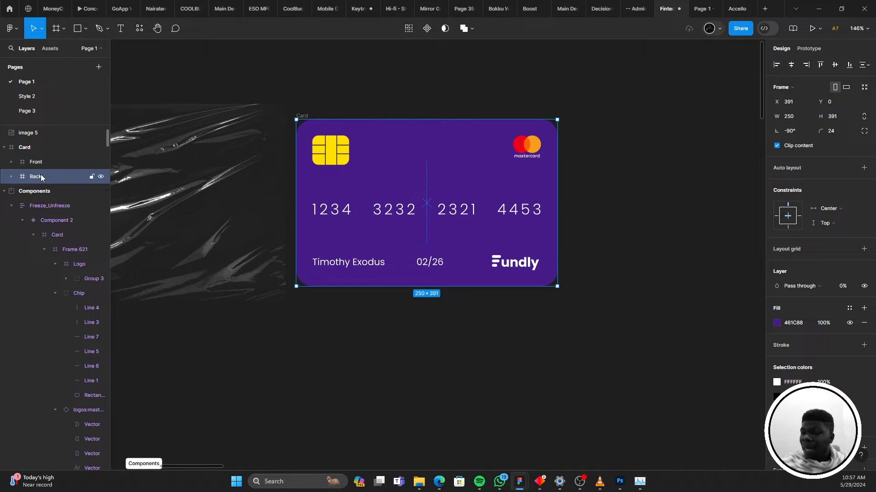
scroll(401, 106, down, 3)
scroll(401, 105, right, 3)
scroll(401, 106, down, 4)
scroll(344, 262, up, 1)
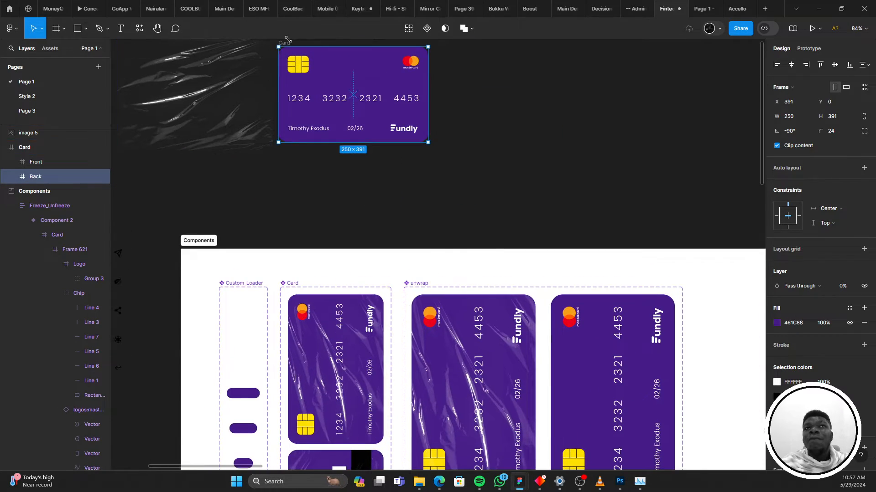
Restart the Card flow in the prototype preview and return to the design file
click(704, 7)
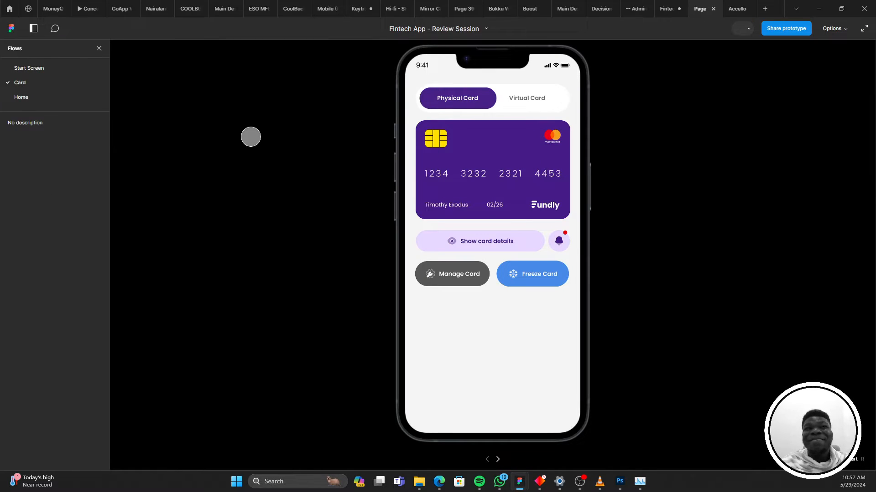
key(r)
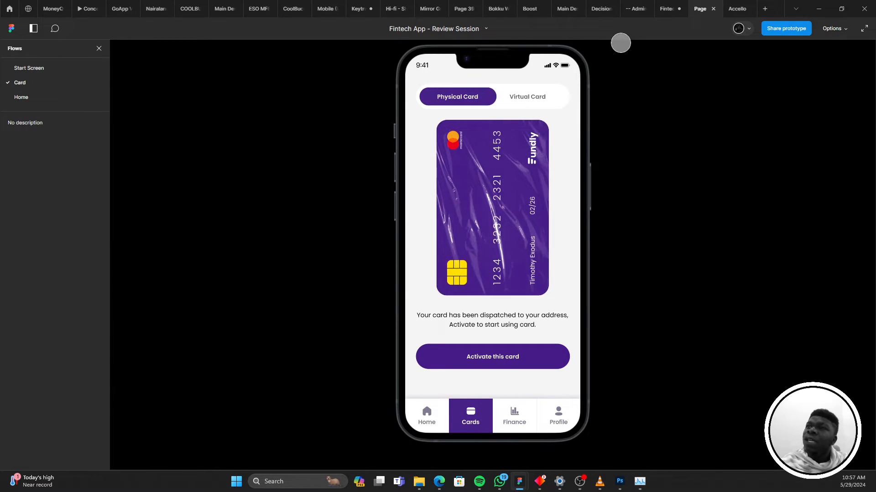
click(663, 8)
Find the Card component set and inspect the Default variant's Front and Back layers
scroll(341, 267, down, 4)
scroll(340, 256, up, 3)
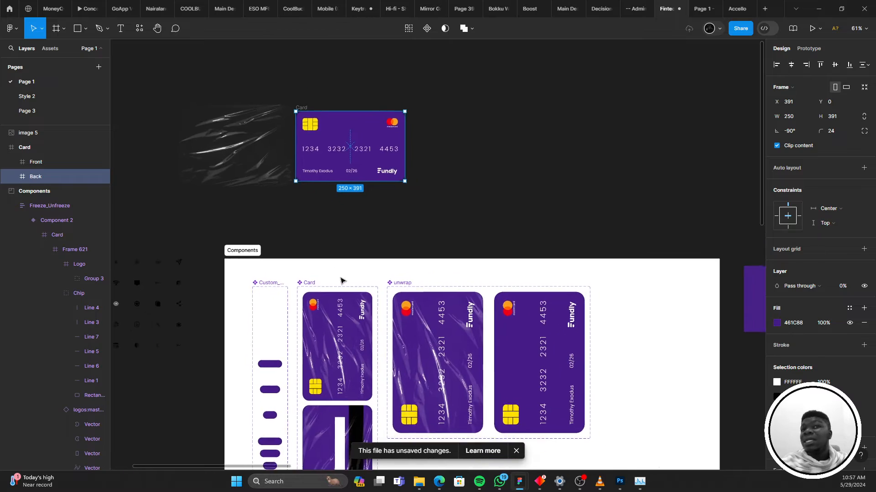
scroll(342, 279, down, 3)
scroll(333, 289, up, 3)
scroll(325, 383, down, 3)
scroll(346, 177, up, 4)
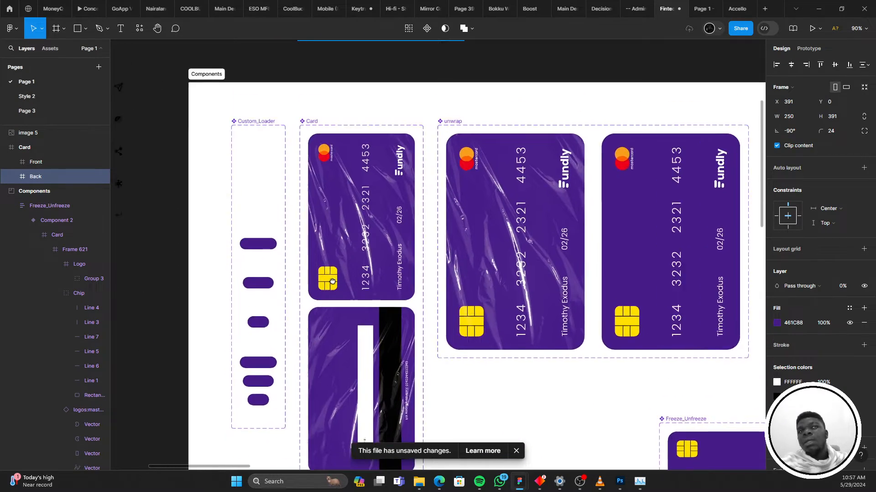
click(346, 176)
drag(345, 175, 302, 231)
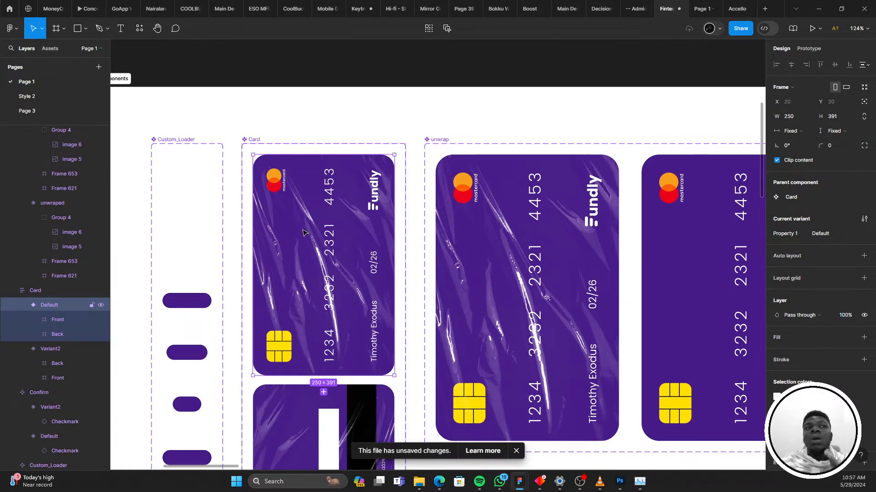
click(58, 334)
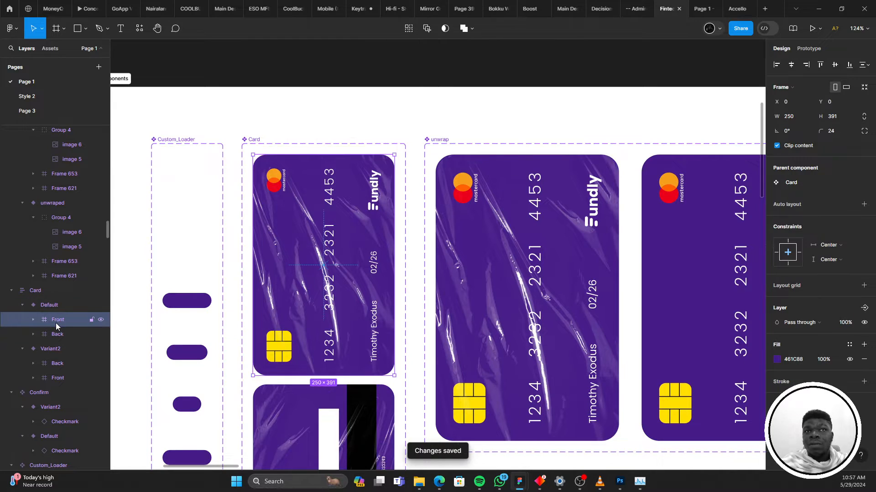
click(57, 322)
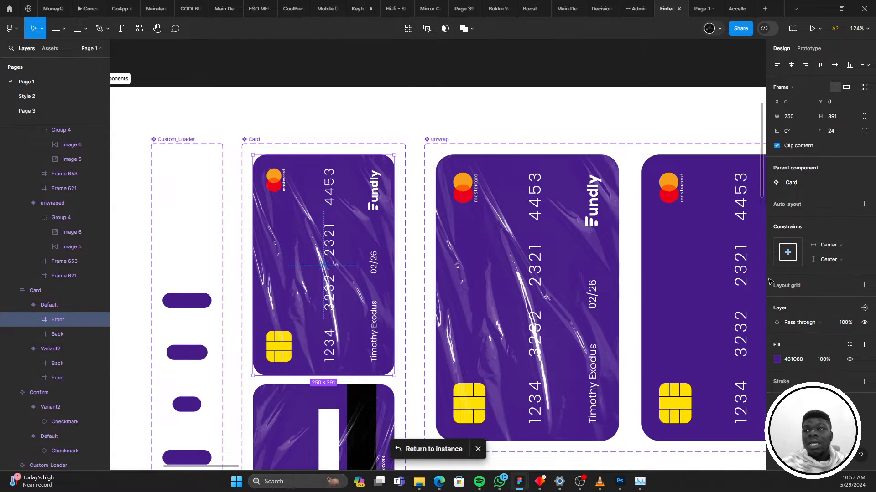
Hide the Default variant's Front layer and set its Back layer's opacity to 100%
click(100, 320)
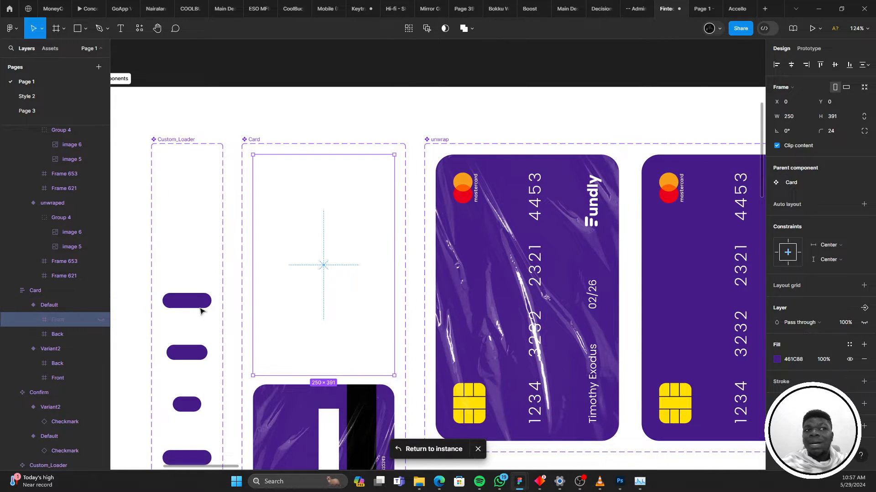
click(68, 334)
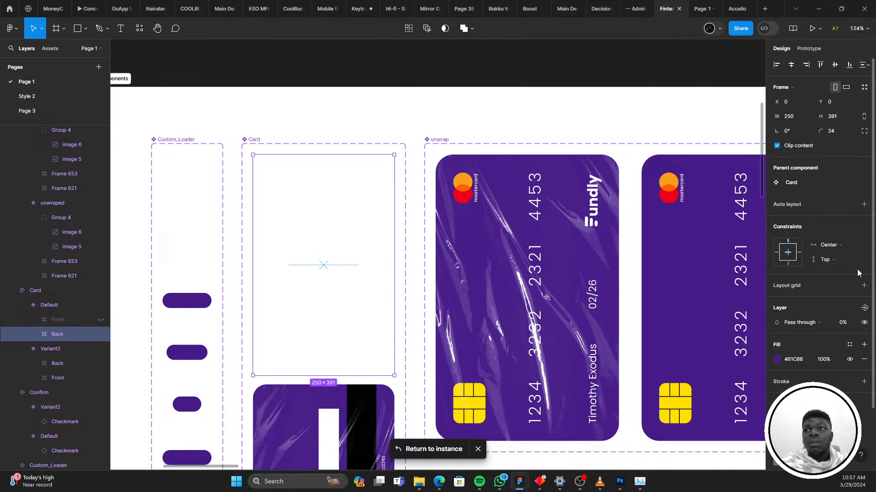
click(845, 325)
text(100)
key(Return)
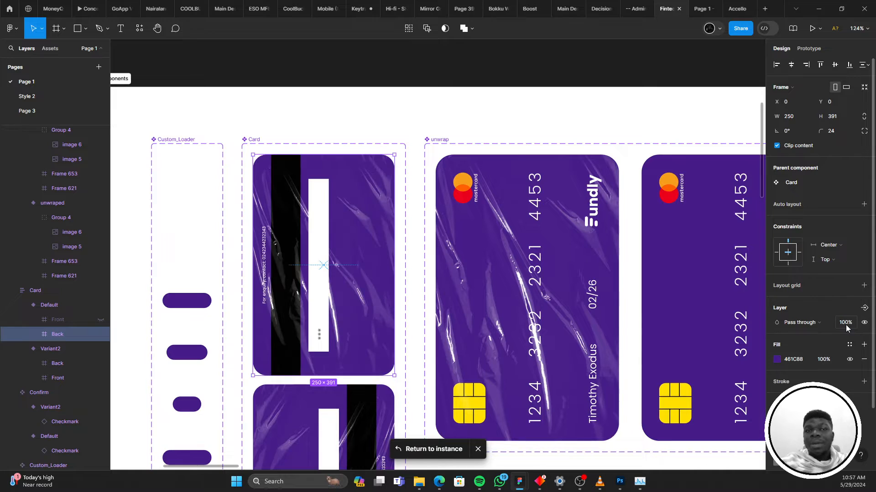
Undo the Back layer's opacity change and the hiding of the Front layer
key(ctrl+z)
key(ctrl+z)
key(ctrl+z)
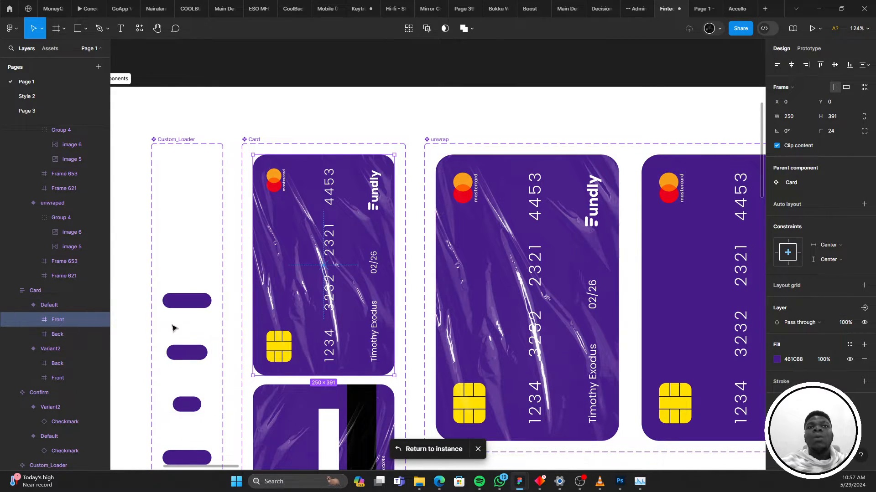
Delete Variant2 from the Card component set, leaving only the Default variant
scroll(237, 296, down, 3)
click(300, 269)
key(Delete)
scroll(320, 255, up, 2)
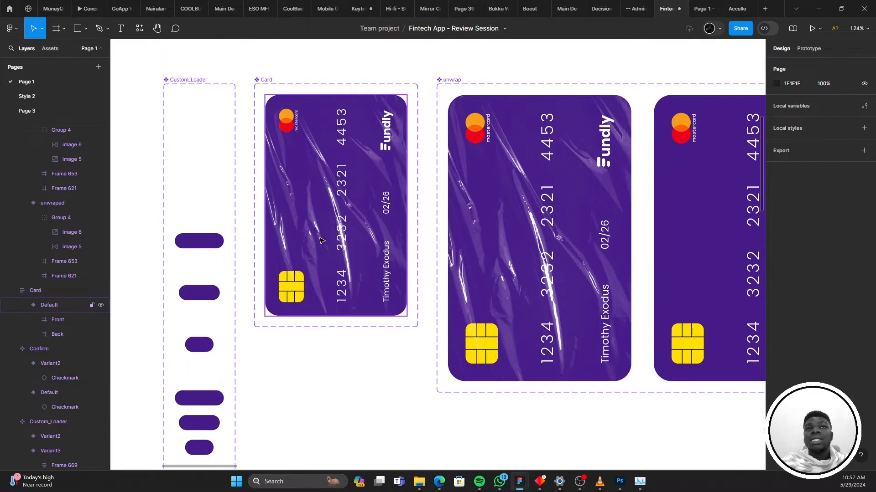
Add a second variant to the Card component set below the Default variant
click(292, 156)
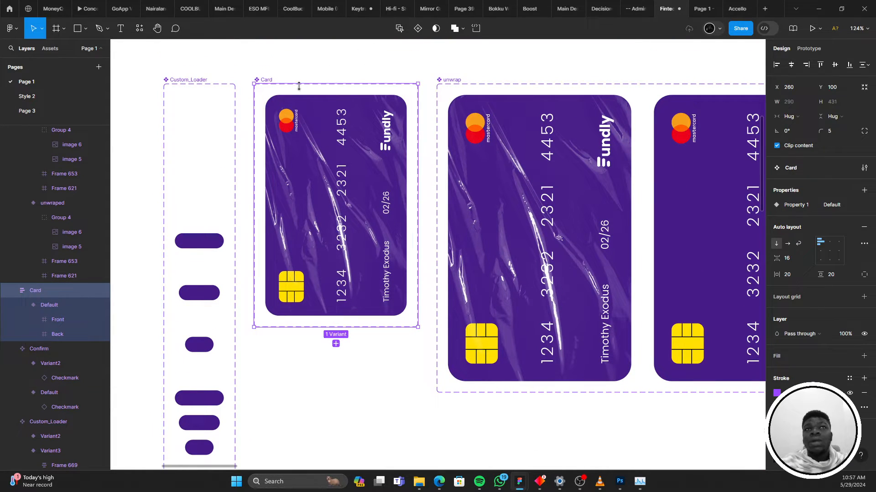
click(296, 128)
click(52, 321)
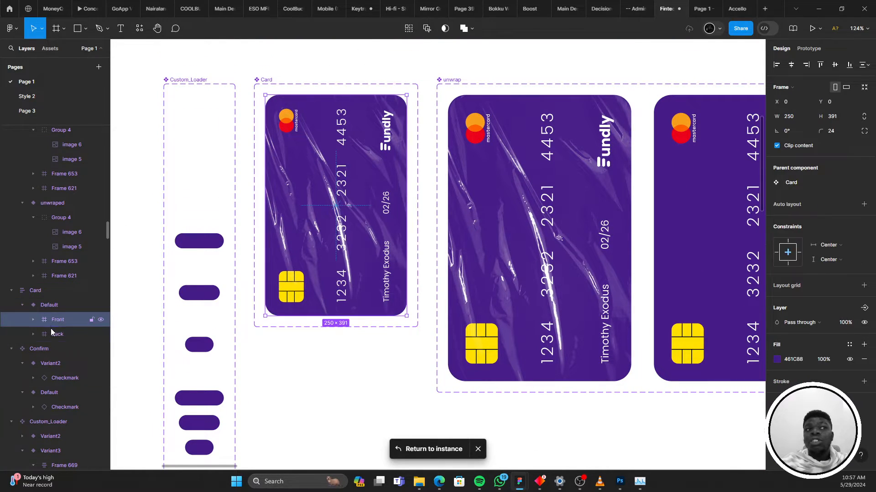
click(49, 306)
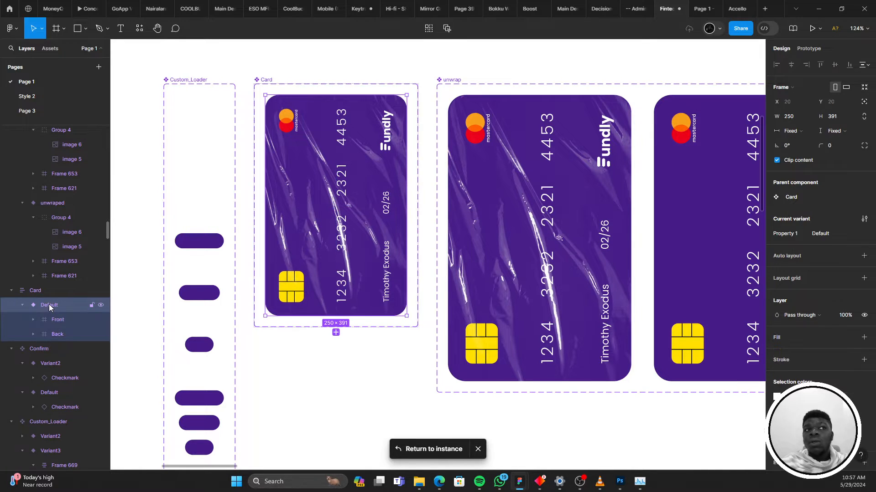
click(270, 86)
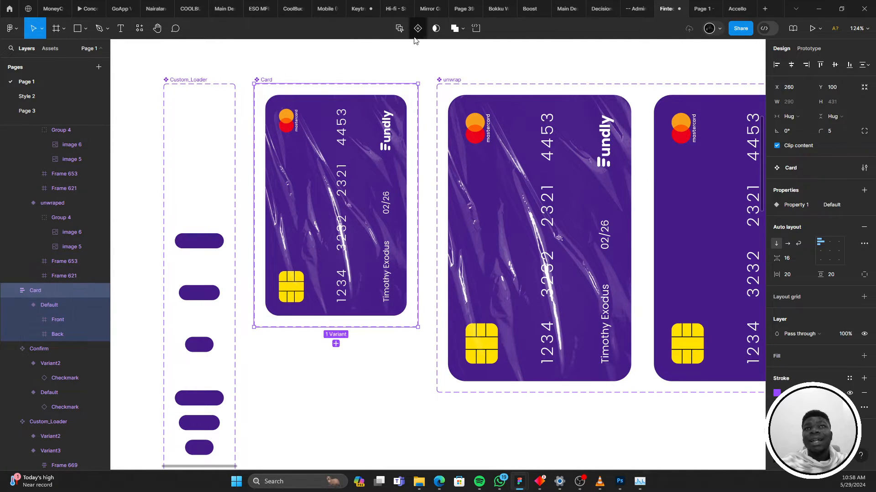
click(414, 29)
scroll(323, 223, down, 1)
scroll(325, 227, down, 4)
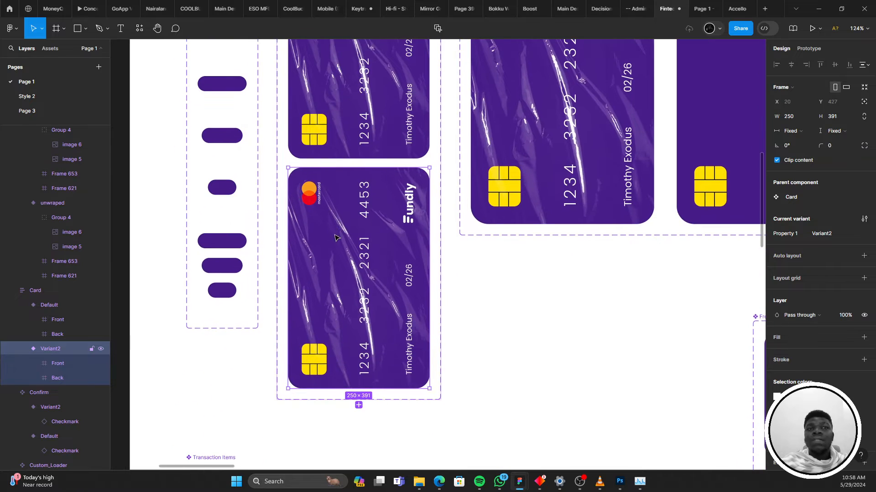
Move Variant2's Front layer below its Back layer and flip Front horizontally
click(331, 230)
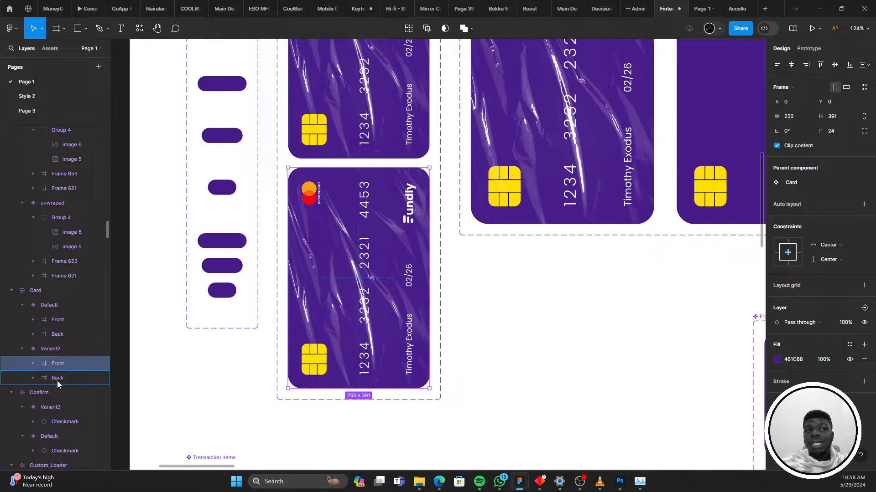
drag(57, 382, 56, 385)
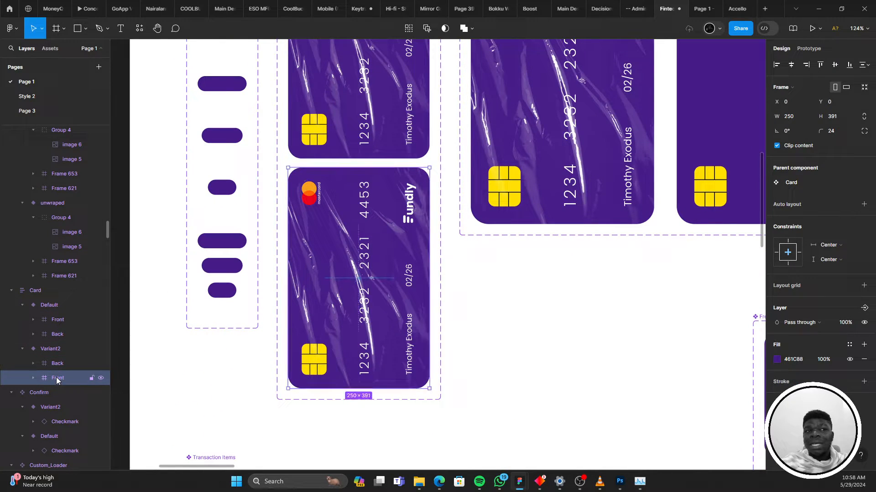
right_click(356, 274)
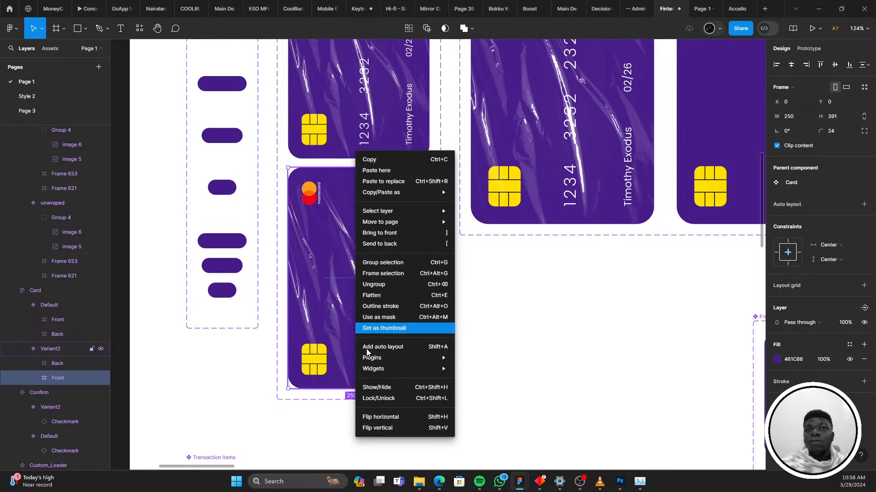
click(397, 418)
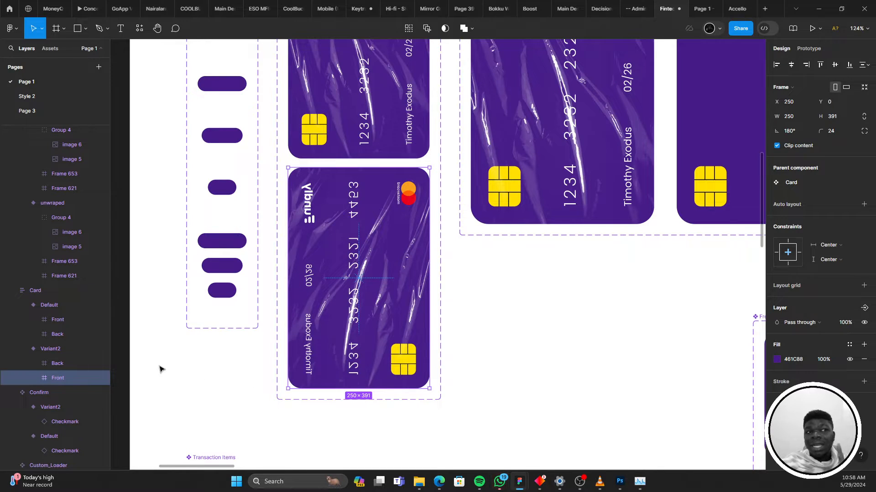
Set the opacity of Variant2's Back layer to 100%
click(67, 363)
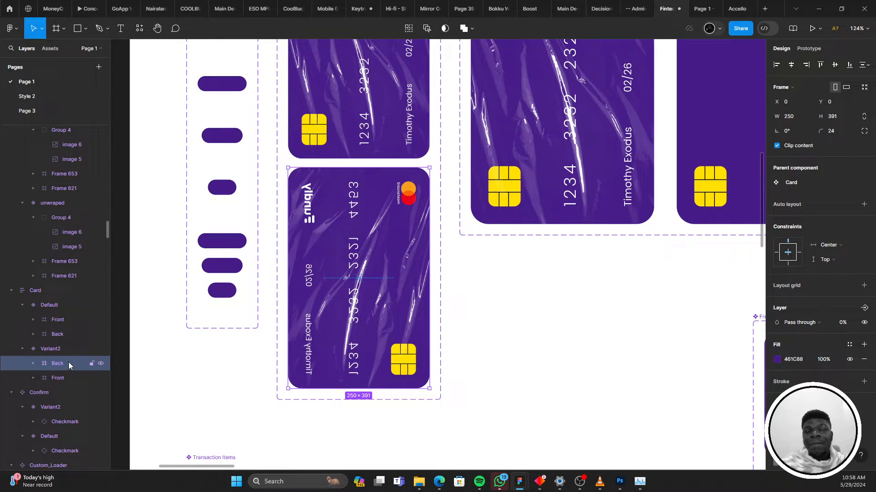
click(844, 327)
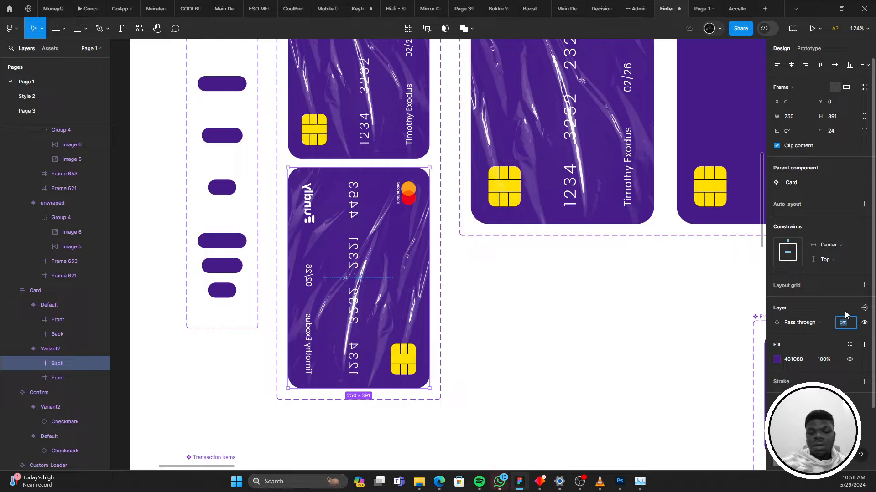
text(100)
key(Return)
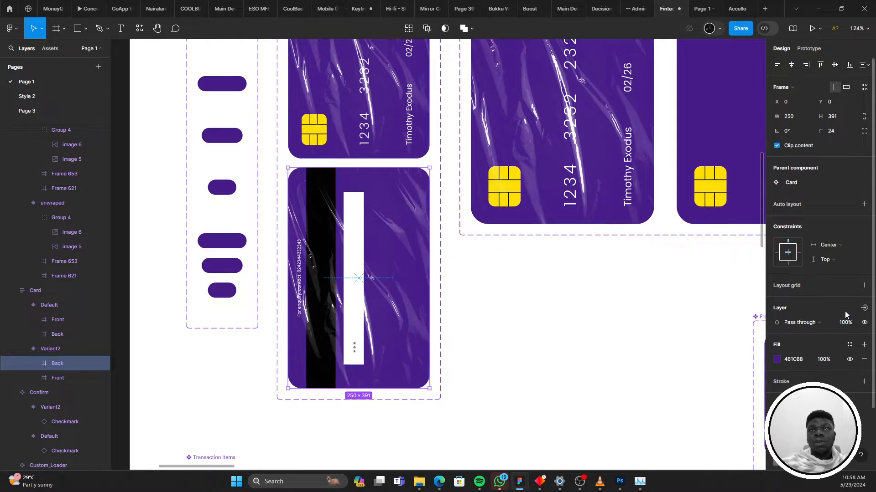
Add an On drag prototype interaction from the Card's Default variant that changes to Variant2 with Smart animate, Slow, 600ms
scroll(525, 276, up, 1)
scroll(451, 195, right, 1)
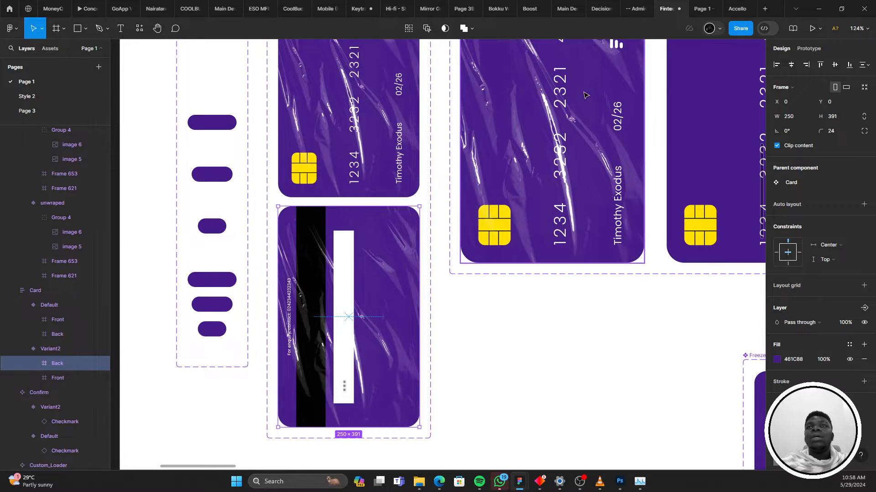
click(343, 154)
scroll(342, 154, up, 1)
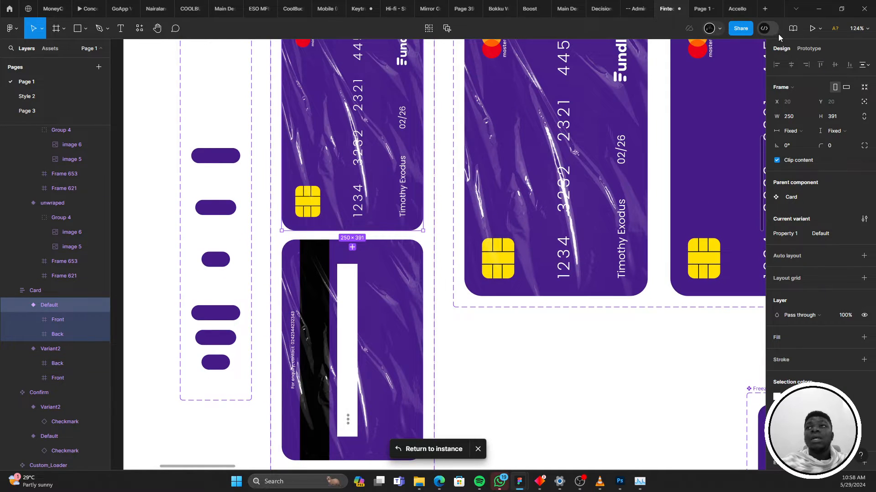
click(808, 48)
scroll(420, 116, down, 1)
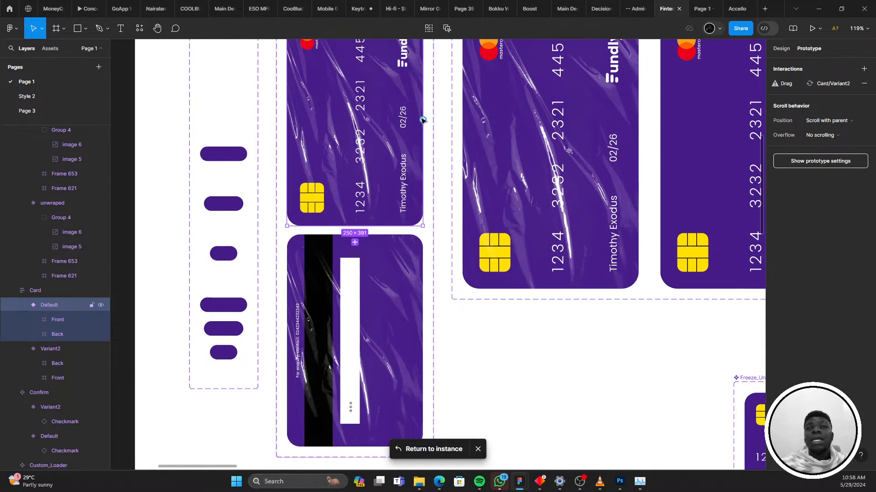
scroll(413, 131, down, 1)
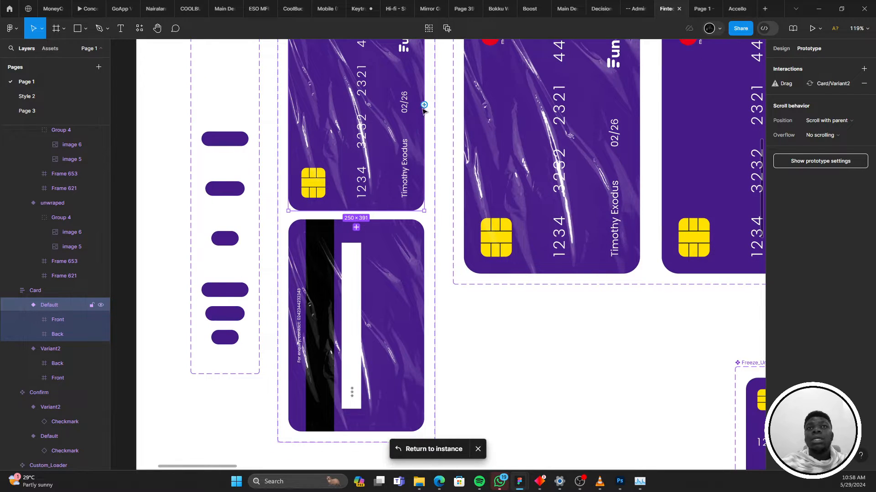
drag(424, 106, 395, 250)
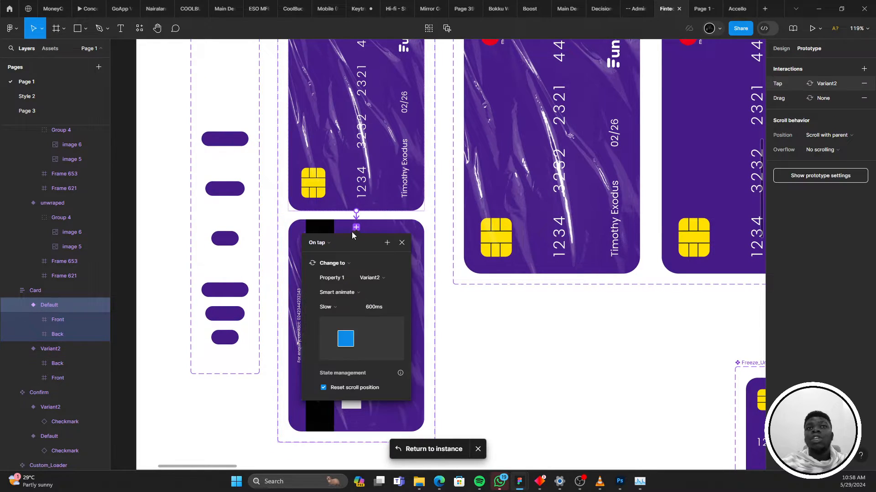
click(319, 243)
click(319, 252)
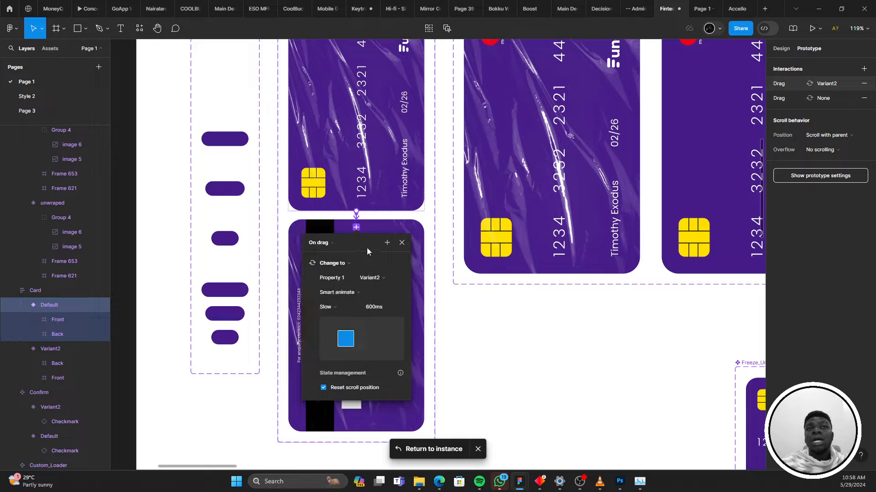
click(385, 278)
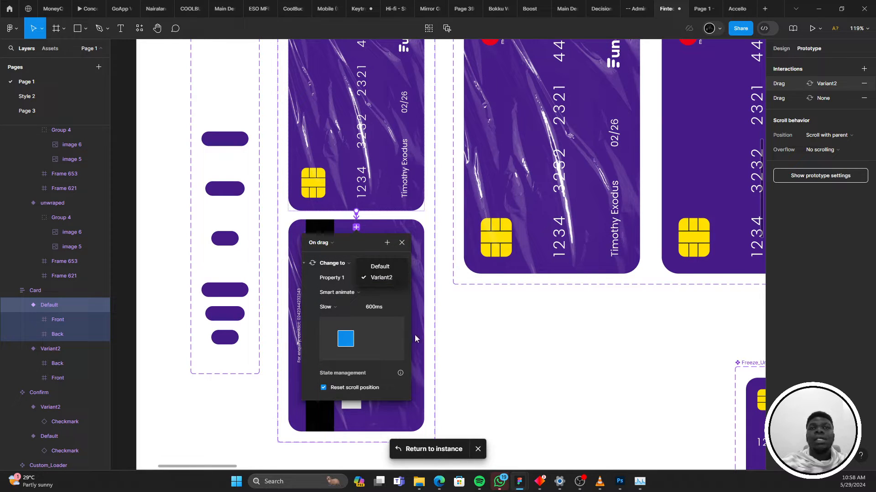
click(402, 245)
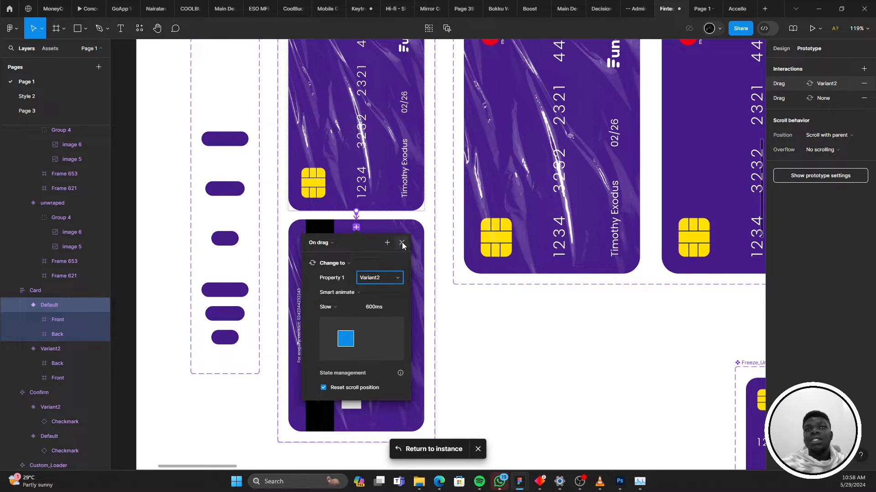
click(401, 243)
Add an On drag interaction from Variant2 that changes back to the Default variant with Smart animate, Slow, 600ms
click(419, 316)
drag(424, 327, 357, 173)
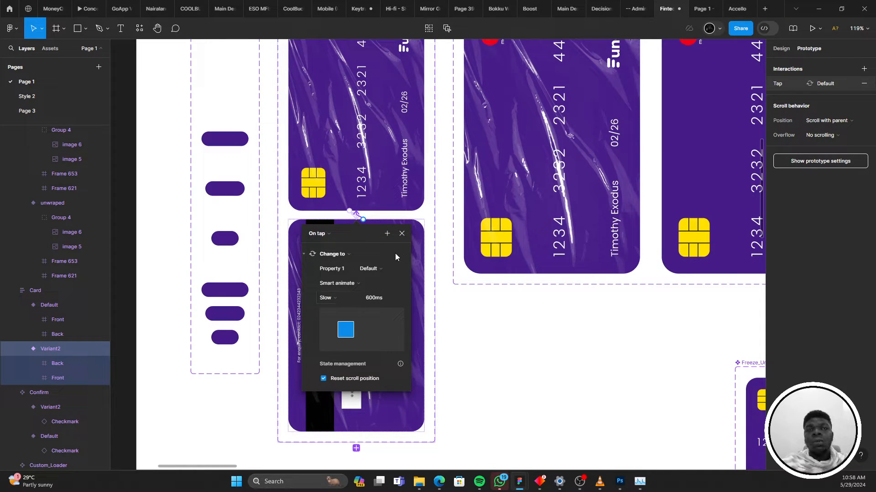
click(325, 236)
click(335, 242)
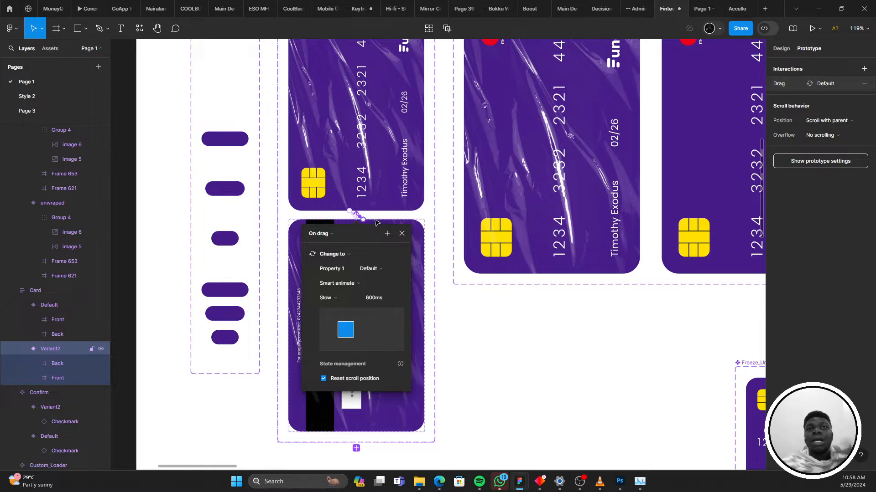
click(401, 233)
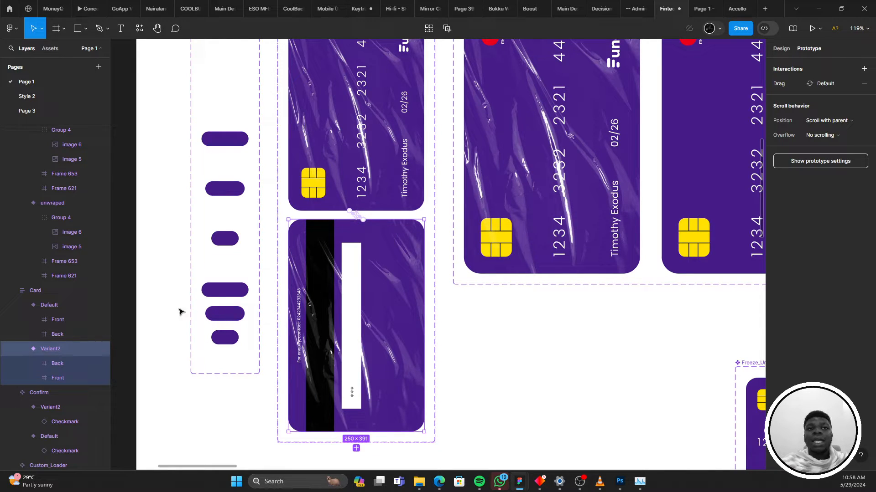
Flip Variant2's Back layer horizontally
click(56, 363)
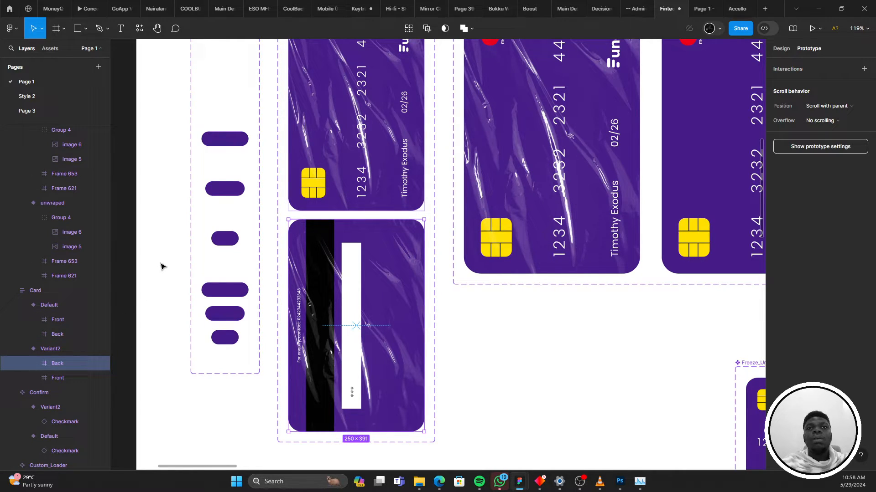
key(shift+h)
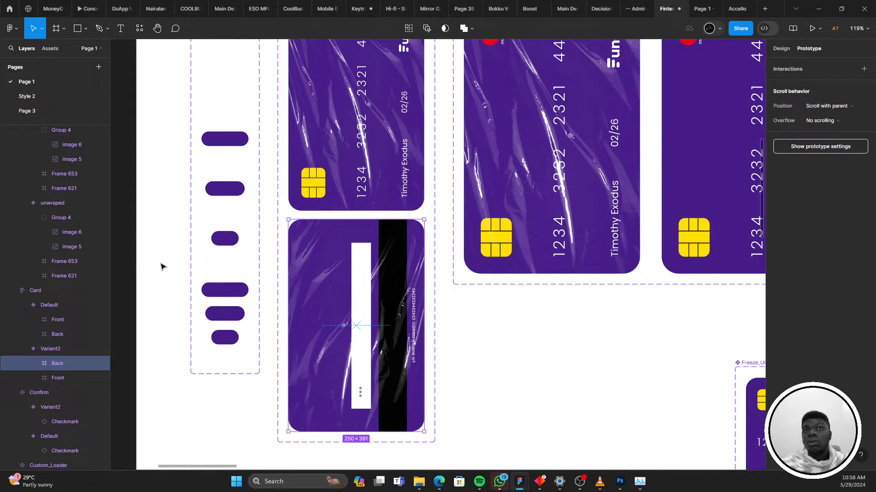
key(shift+h)
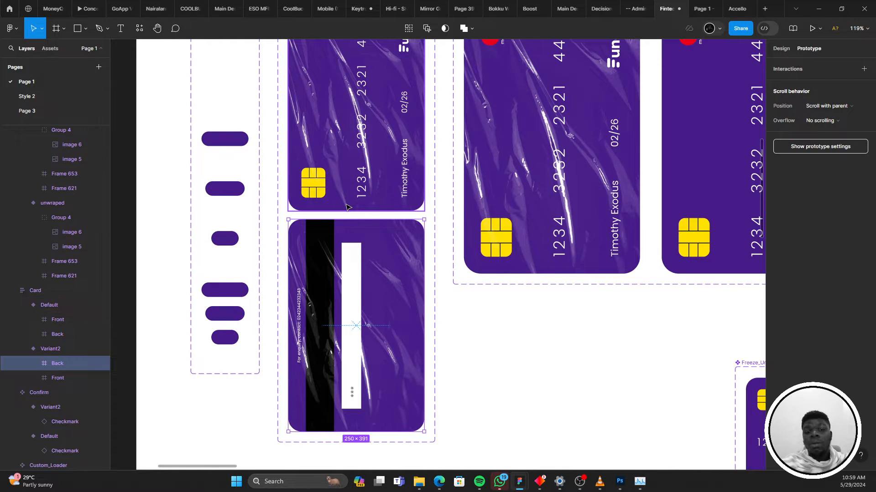
key(shift+h)
Compare the physical card in the prototype preview's Card flow with the rebuilt Card component set
click(703, 8)
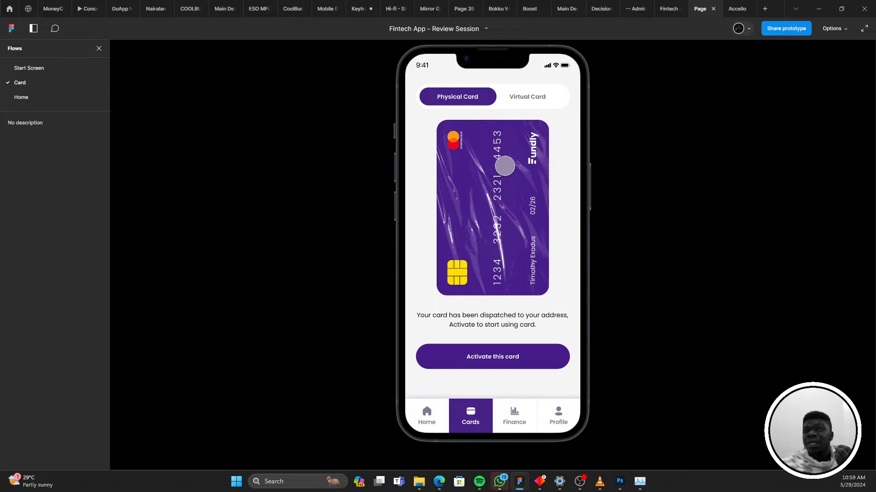
click(670, 5)
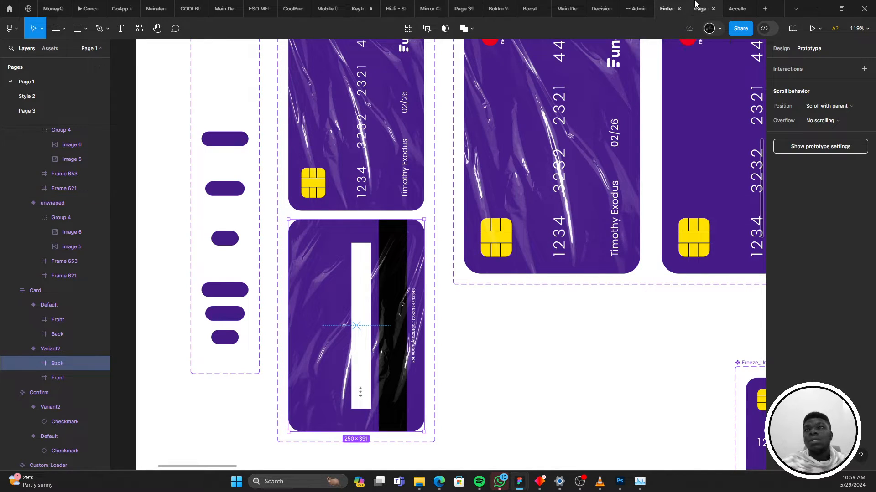
scroll(461, 203, down, 4)
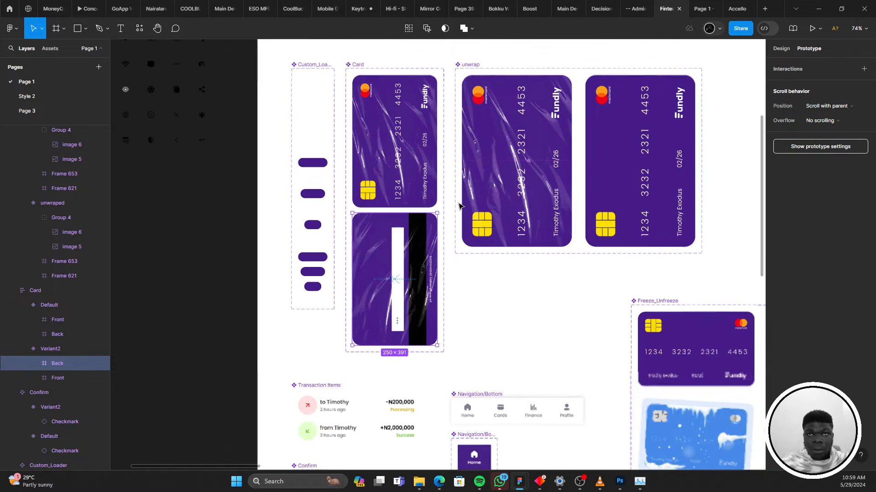
scroll(416, 217, right, 2)
click(697, 7)
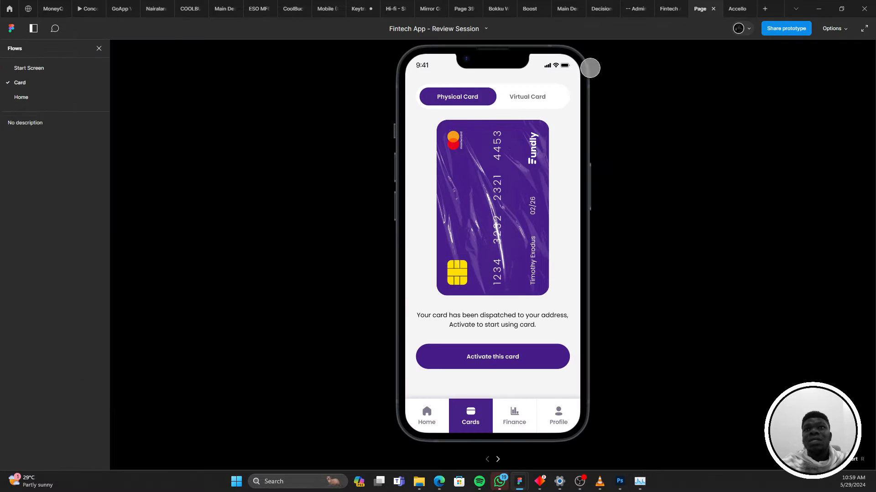
click(666, 8)
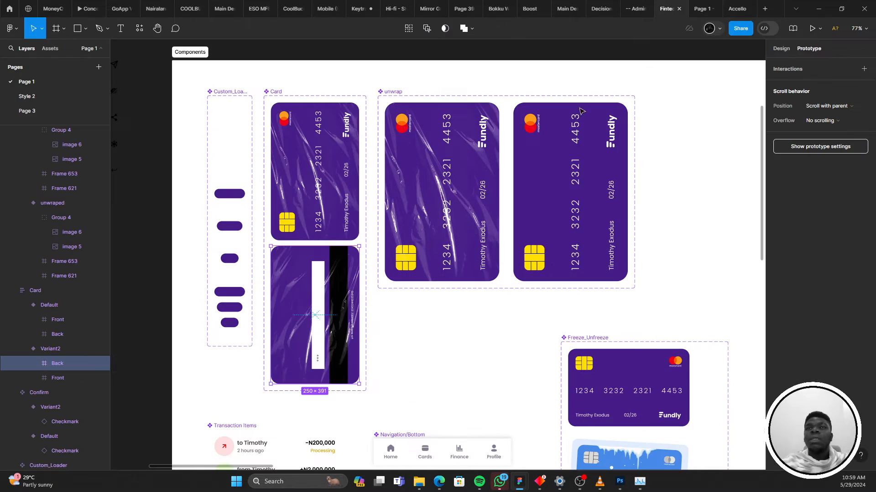
Examine the unwrap component set and find its instance on the Unwrap 2 screen
scroll(512, 147, right, 4)
click(300, 92)
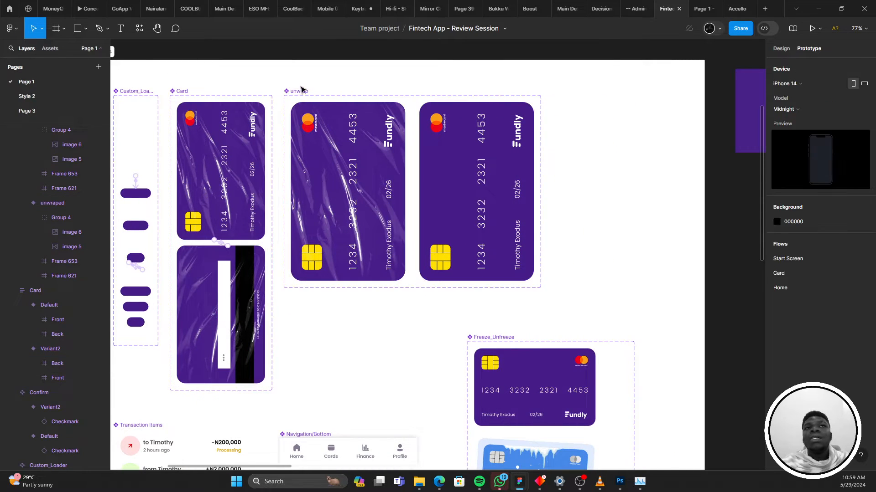
click(692, 9)
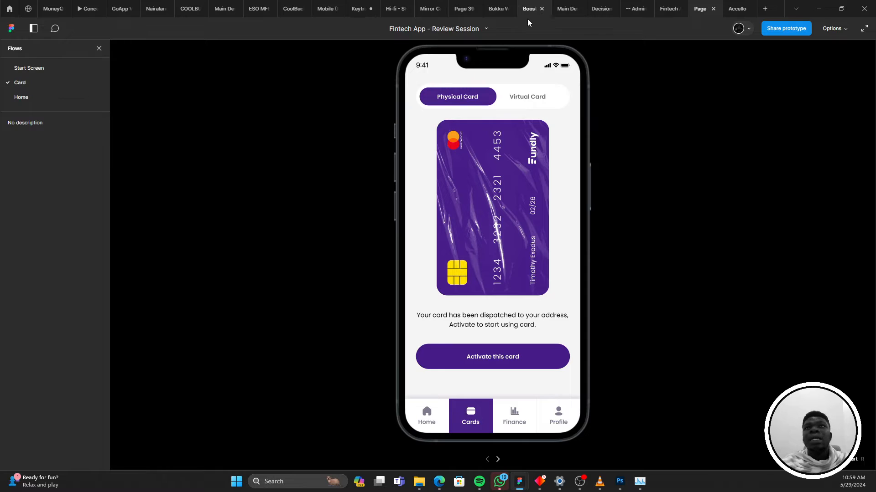
click(668, 8)
scroll(587, 234, down, 7)
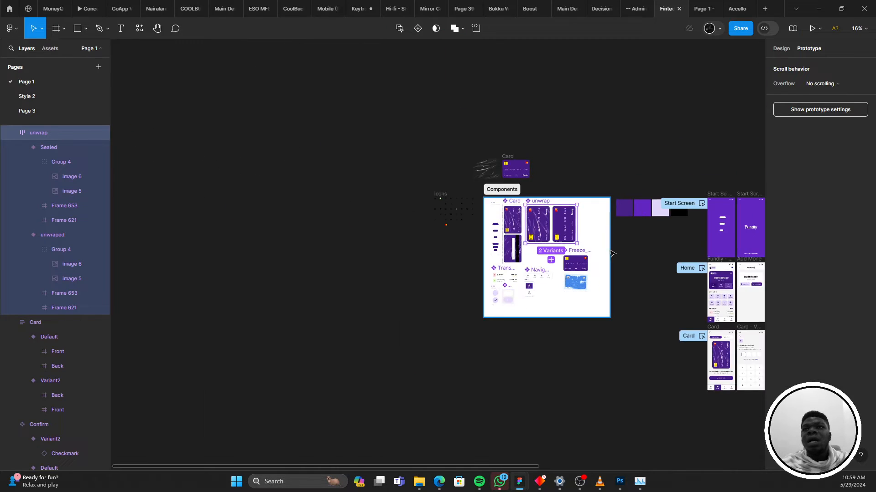
scroll(607, 238, right, 5)
scroll(467, 274, up, 6)
click(420, 290)
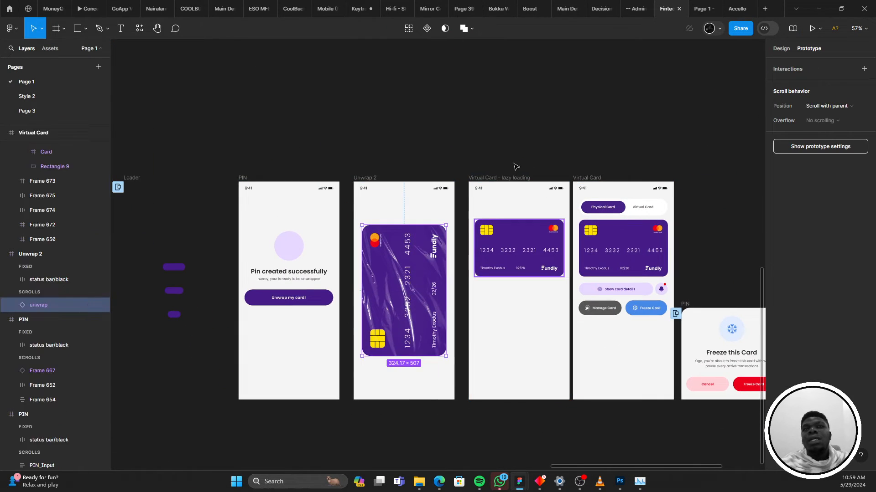
Inspect the Unwrap 2 screen and check the card in the prototype preview
click(364, 178)
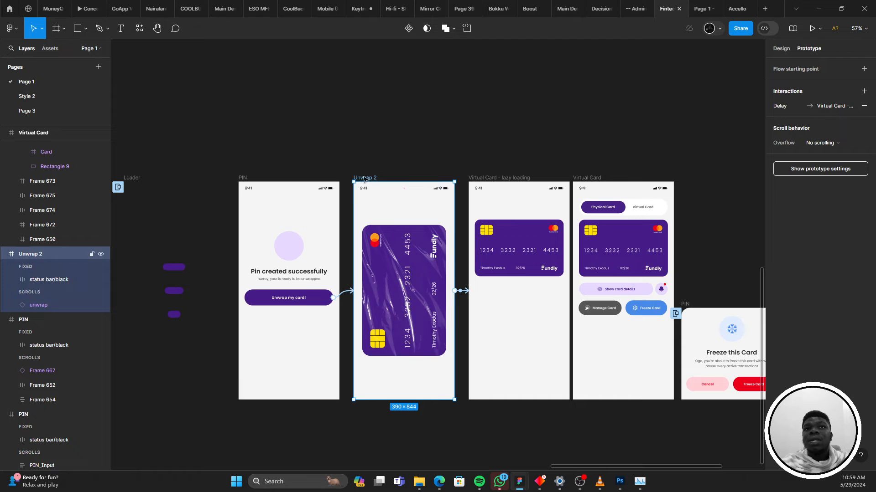
click(782, 48)
click(812, 29)
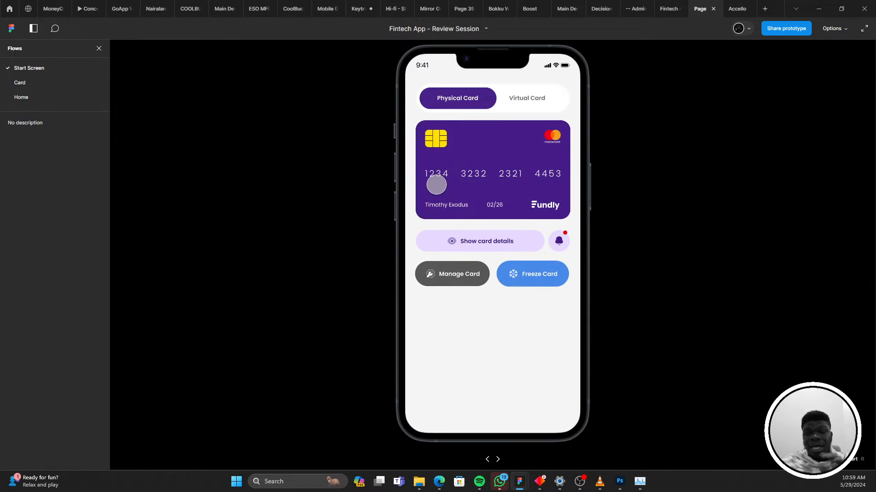
click(669, 9)
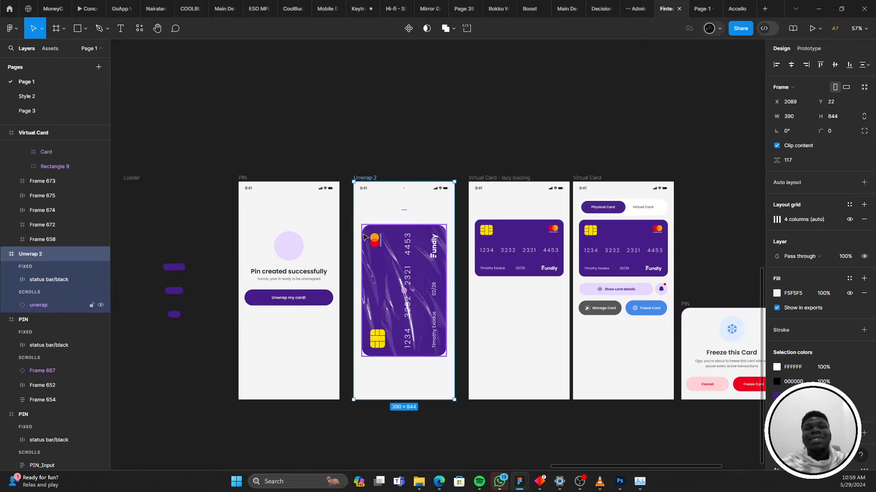
Move the plastic-wrap texture image into the Front frame of the loose Card above the Components section
scroll(346, 232, down, 2)
scroll(453, 226, left, 5)
scroll(352, 288, up, 4)
scroll(258, 249, up, 6)
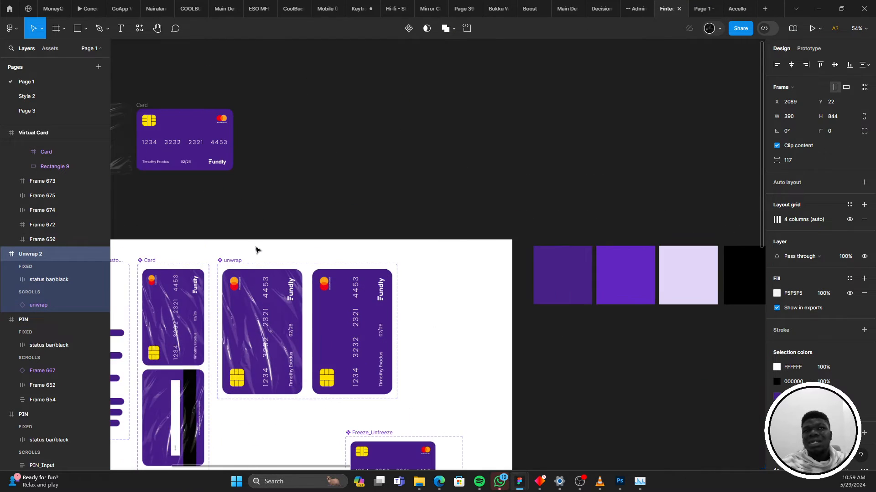
scroll(256, 250, left, 3)
click(263, 121)
scroll(243, 133, up, 3)
drag(226, 131, 419, 140)
key(ctrl+x)
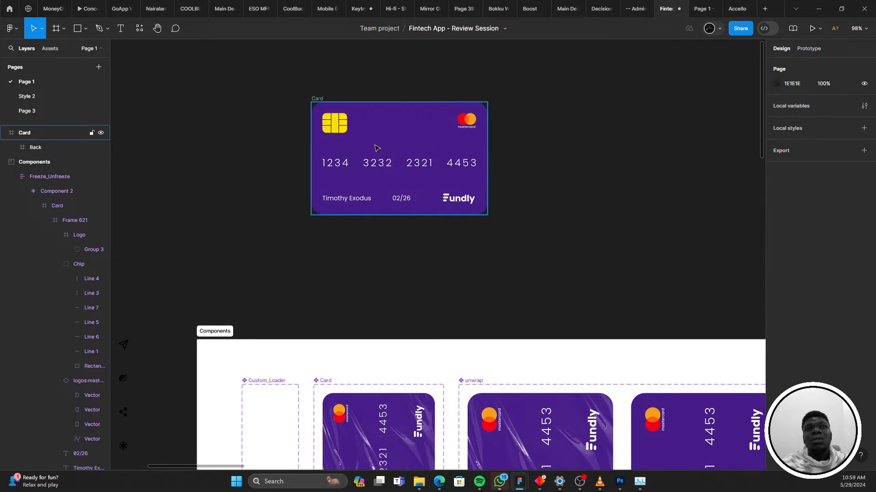
click(374, 145)
key(ctrl+v)
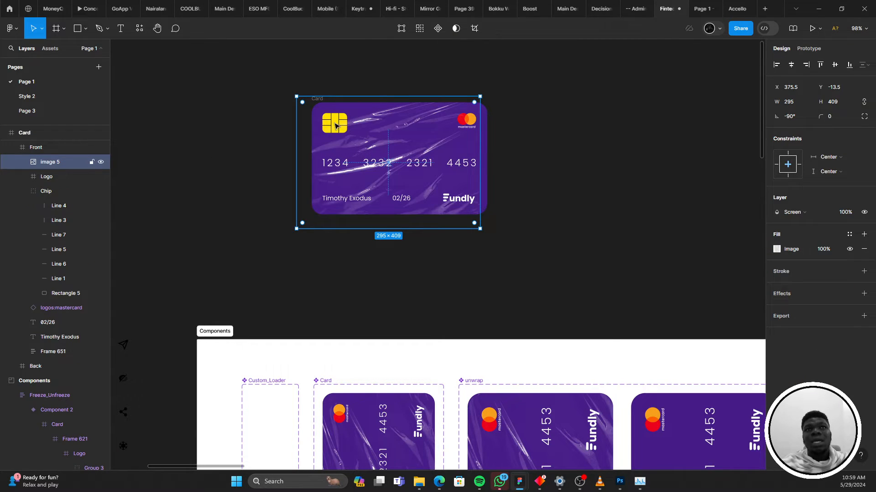
click(229, 131)
Try to rotate the Front frame inside the loose Card frame, and undo the rotation
click(315, 99)
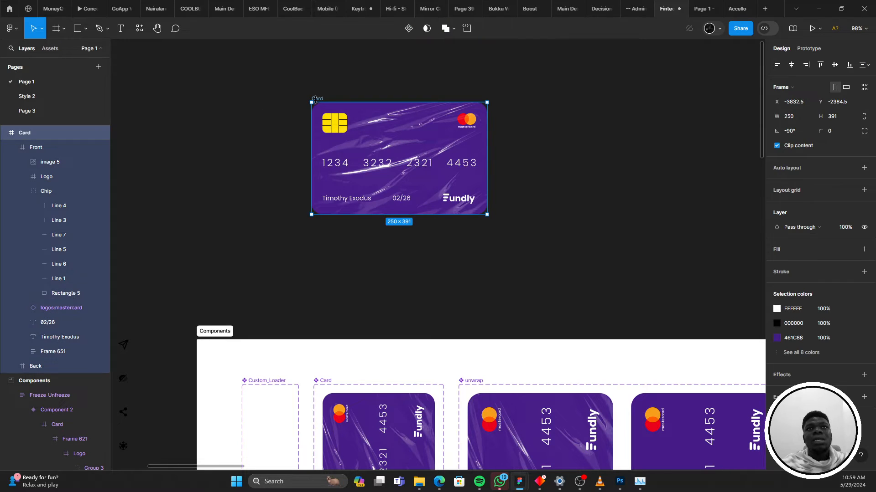
mouse_move(318, 99)
mouse_down()
mouse_move(348, 98)
mouse_move(334, 97)
mouse_up()
click(405, 133)
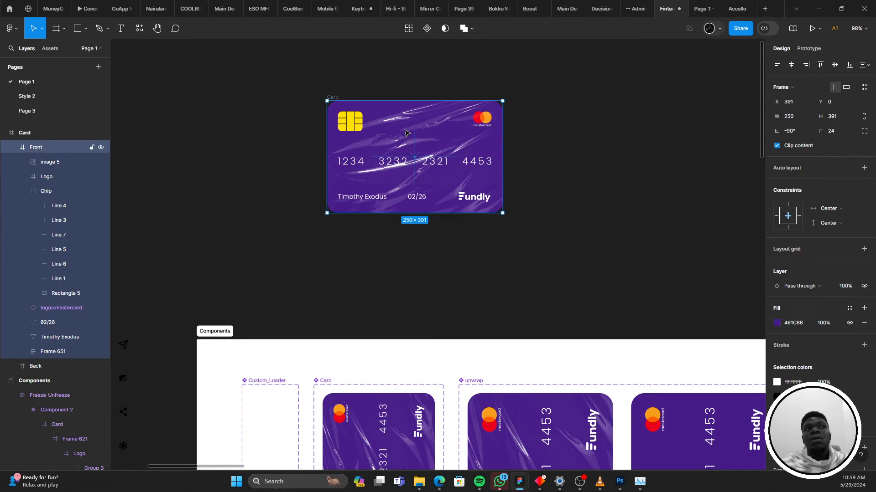
scroll(403, 131, right, 3)
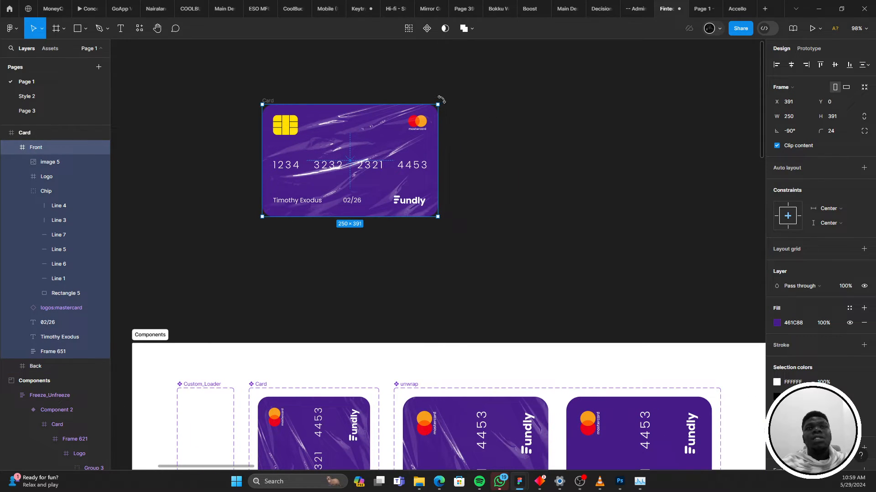
drag(441, 99, 430, 231)
key(ctrl+z)
Ungroup the loose Card frame and delete its Back frame, keeping the Front frame
click(233, 103)
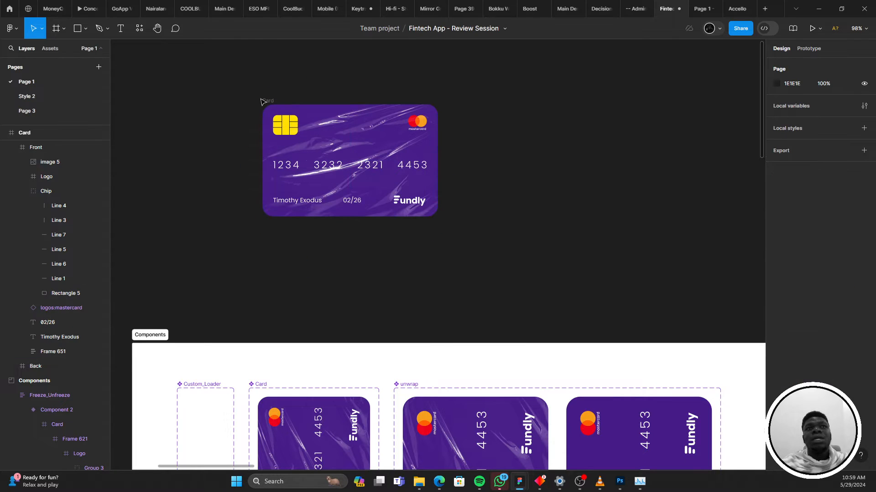
click(267, 101)
key(ctrl+shift+g)
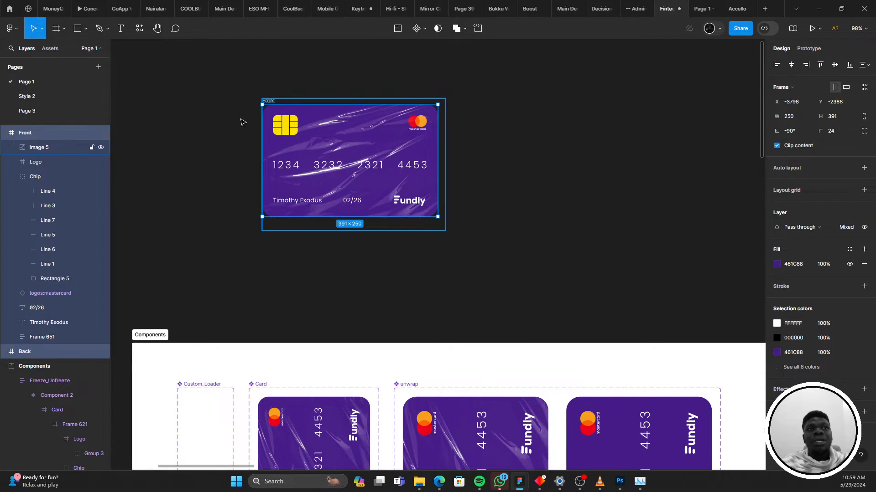
click(242, 119)
drag(270, 108, 464, 101)
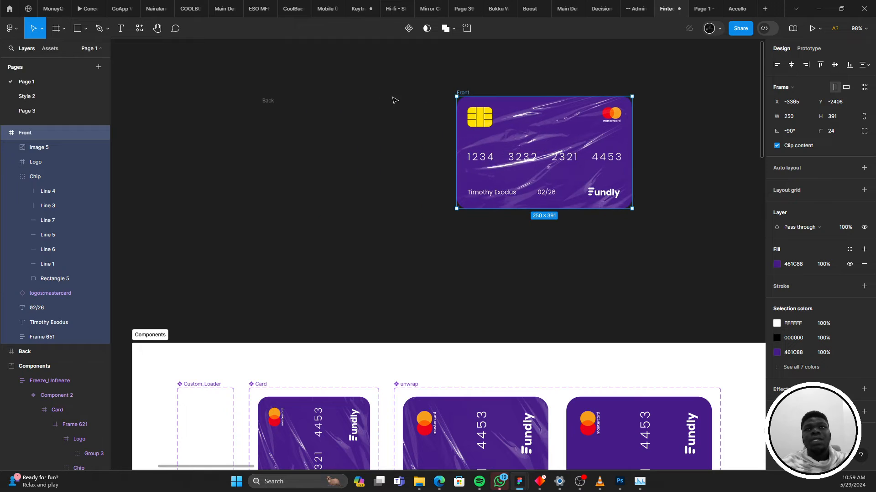
click(269, 102)
key(Delete)
Rotate the Front frame to 180° so the card is portrait, and reposition it above the Components section
click(462, 92)
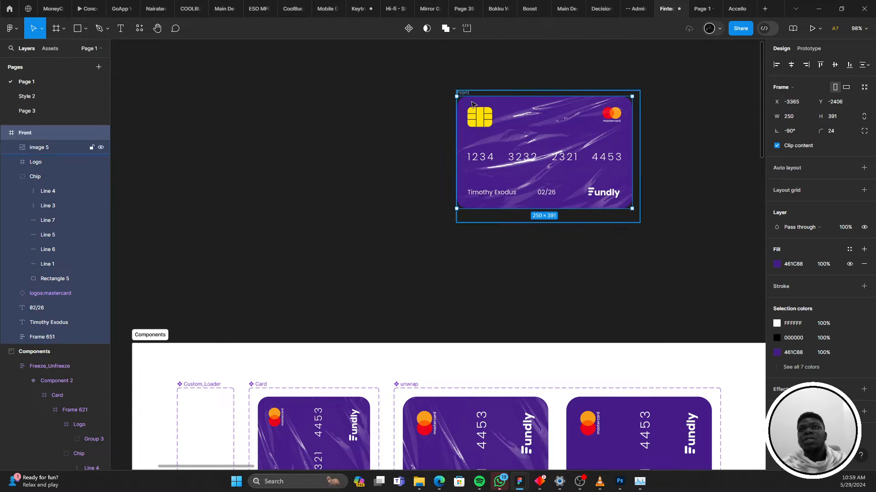
drag(557, 99, 399, 110)
drag(478, 104, 415, 212)
scroll(406, 160, up, 2)
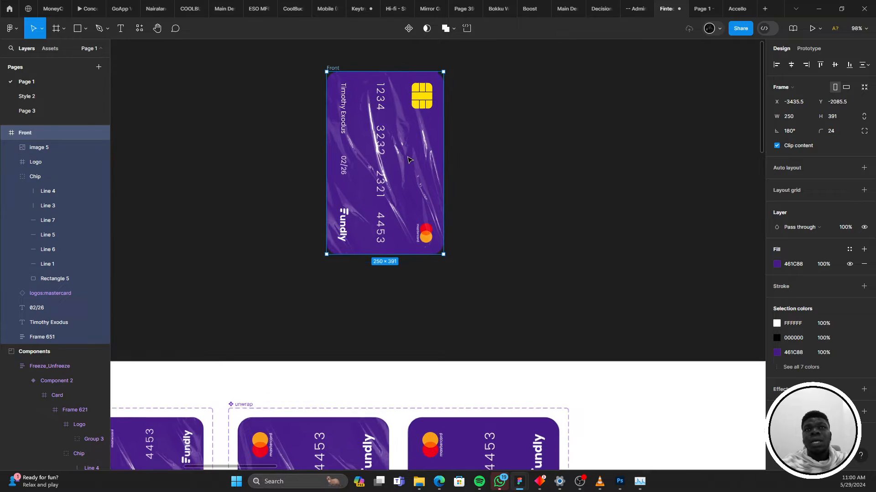
drag(406, 157, 398, 227)
Duplicate the wrap texture image inside the Front frame
double_click(418, 226)
scroll(417, 233, up, 3)
click(441, 232)
double_click(401, 230)
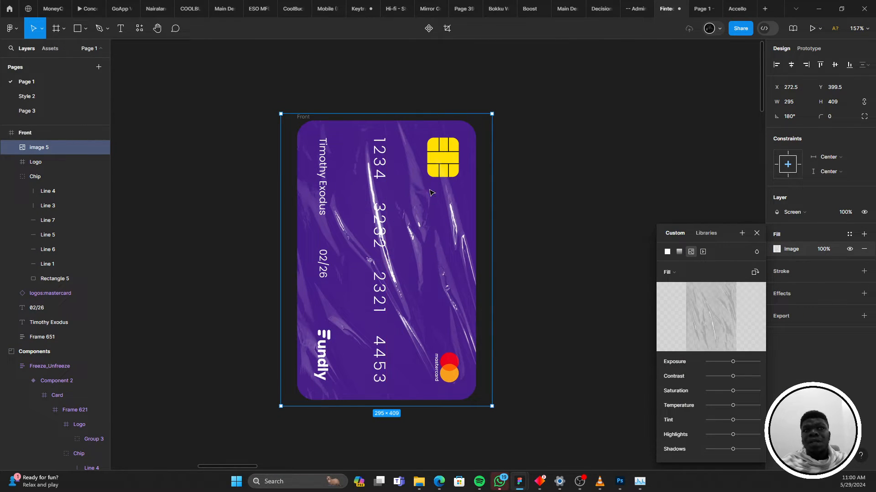
click(365, 188)
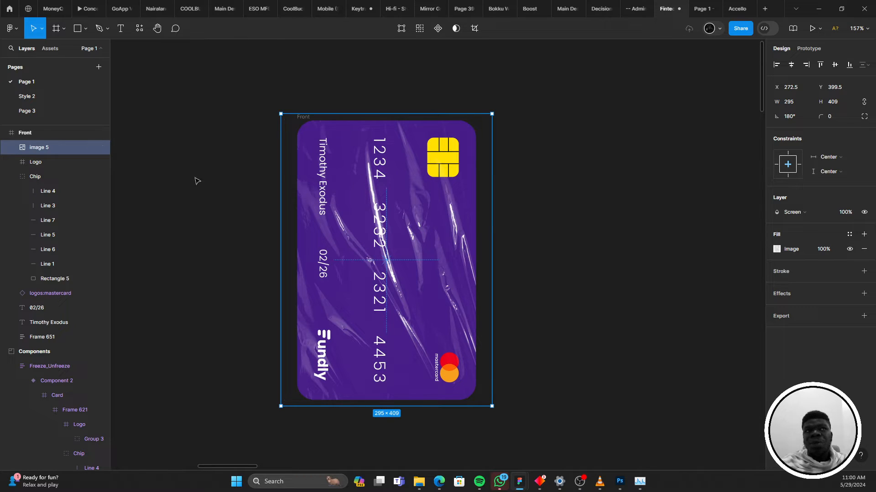
key(ctrl+d)
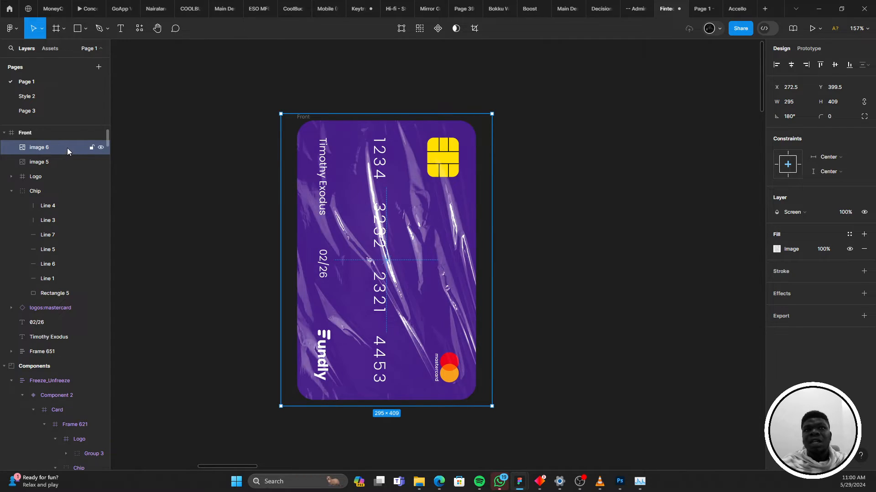
Crop the duplicate wrap image, image 6, to the card's upper part, about 295 × 177
click(775, 250)
click(670, 272)
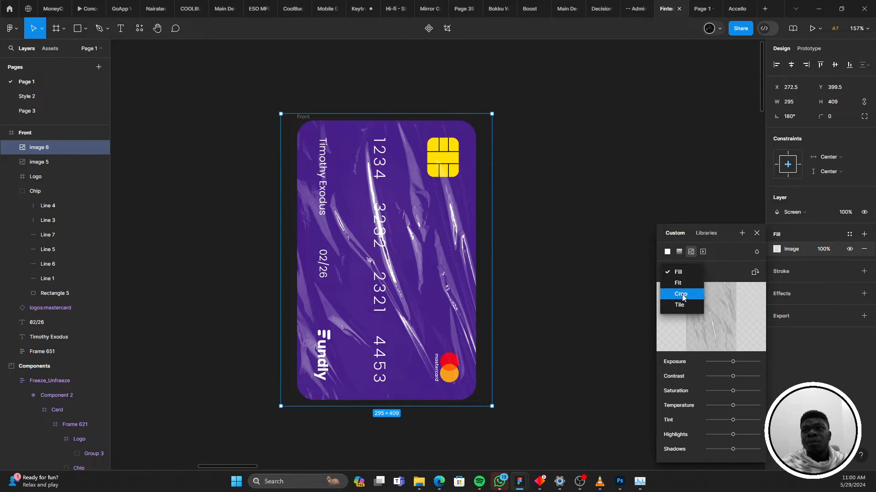
click(675, 293)
drag(382, 406, 386, 241)
key(Escape)
Crop the original wrap image, image 5, to the card's lower part, about 295 × 232
click(74, 163)
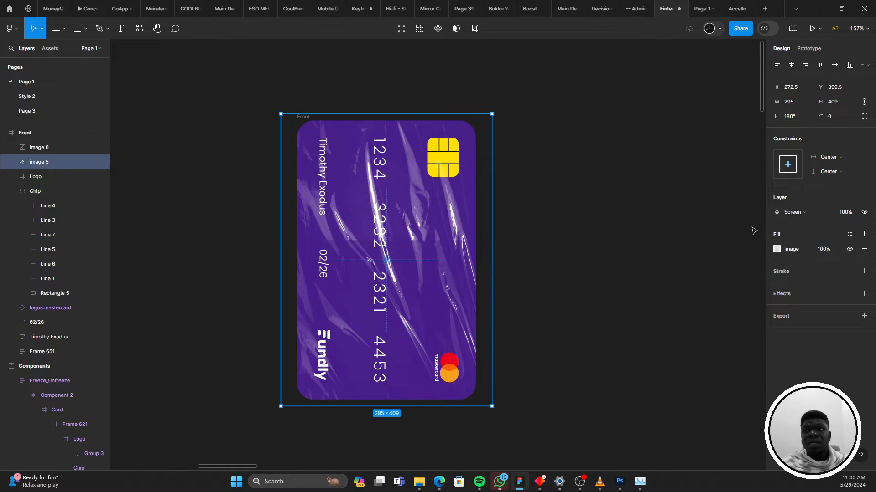
click(776, 249)
click(671, 272)
click(684, 300)
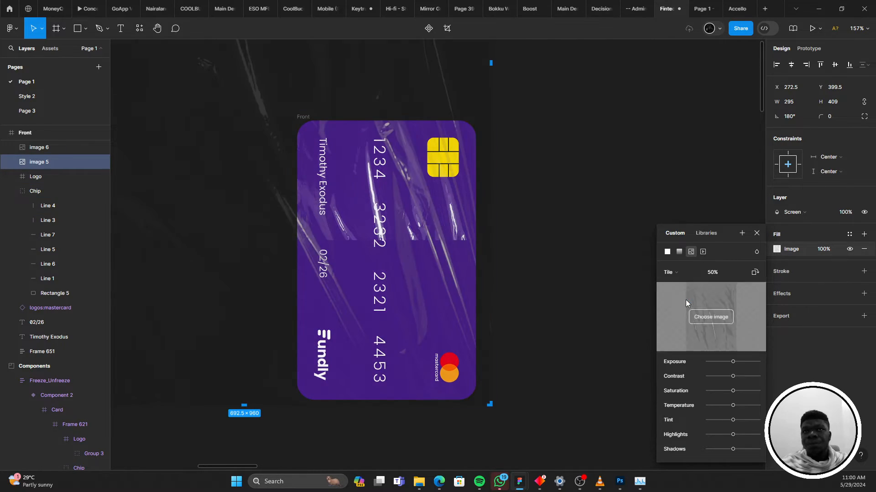
key(ctrl+z)
click(676, 274)
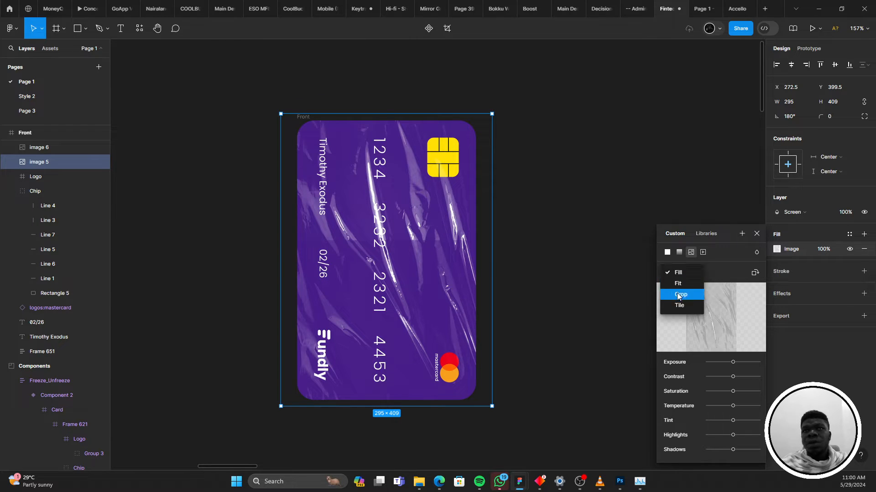
click(679, 295)
drag(389, 116, 408, 241)
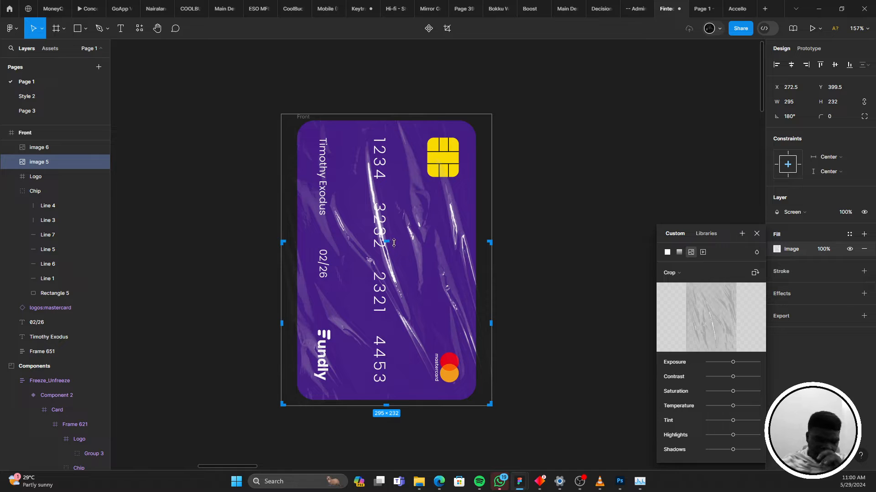
key(Escape)
Try pulling the two cropped wrap halves apart on the Front card, and undo the moves
double_click(388, 206)
key(Escape)
drag(389, 196, 388, 142)
click(383, 287)
drag(384, 288, 389, 151)
key(ctrl+z)
key(ctrl+z)
key(ctrl+z)
Try moving the lower wrap image, image 5, down in the unwrap set's Sealed variant, and undo it
scroll(394, 348, down, 5)
scroll(357, 251, up, 4)
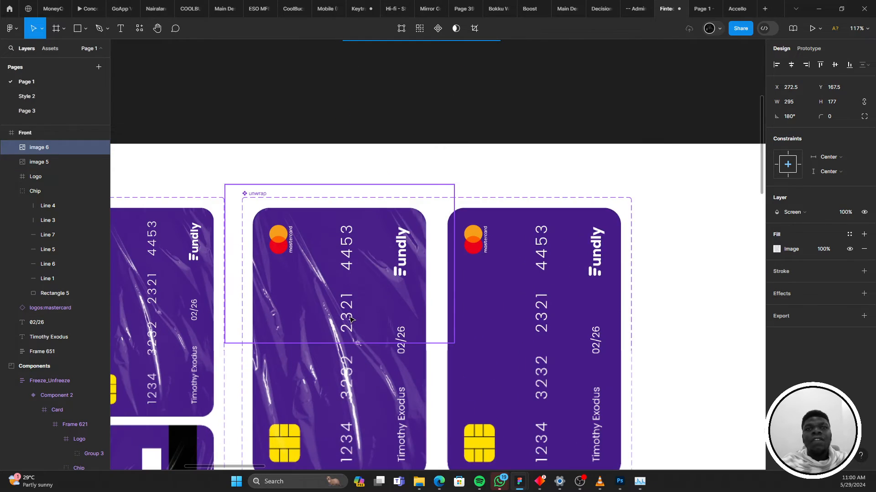
drag(350, 320, 349, 200)
double_click(350, 200)
double_click(349, 200)
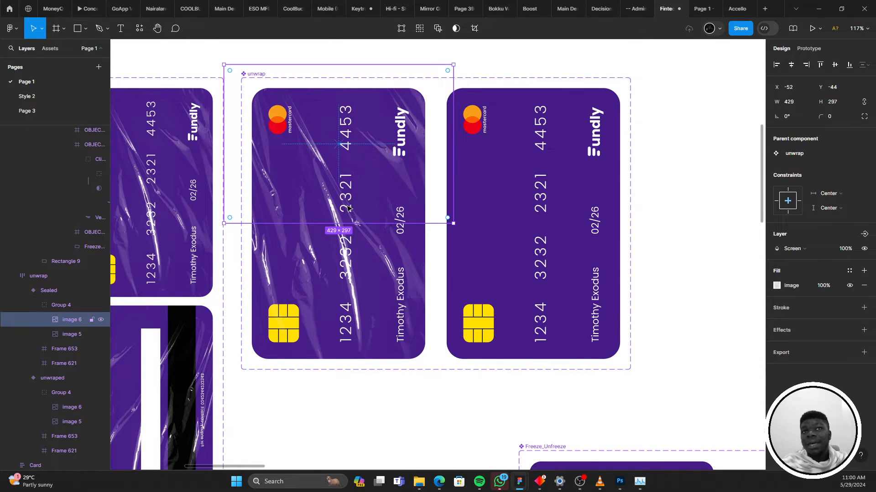
click(354, 257)
drag(357, 256, 358, 302)
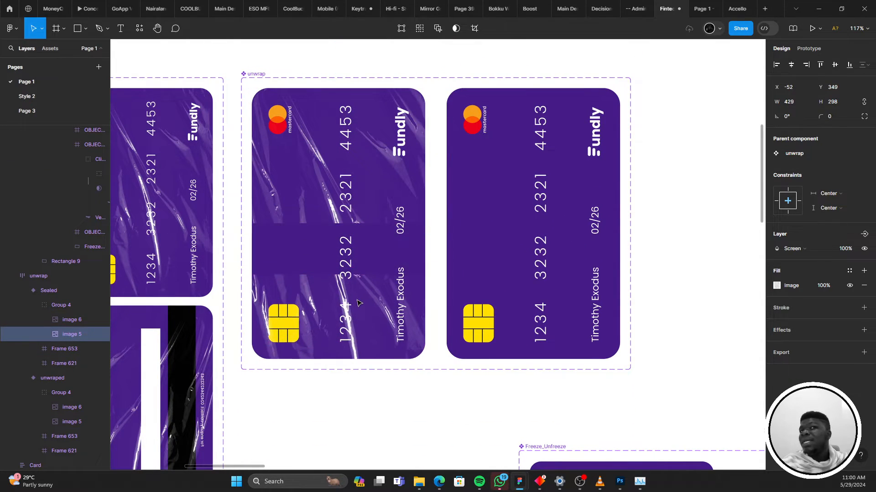
key(ctrl+z)
Try moving the upper wrap image, image 6, up in the Sealed variant, and undo it
scroll(483, 251, right, 3)
click(336, 160)
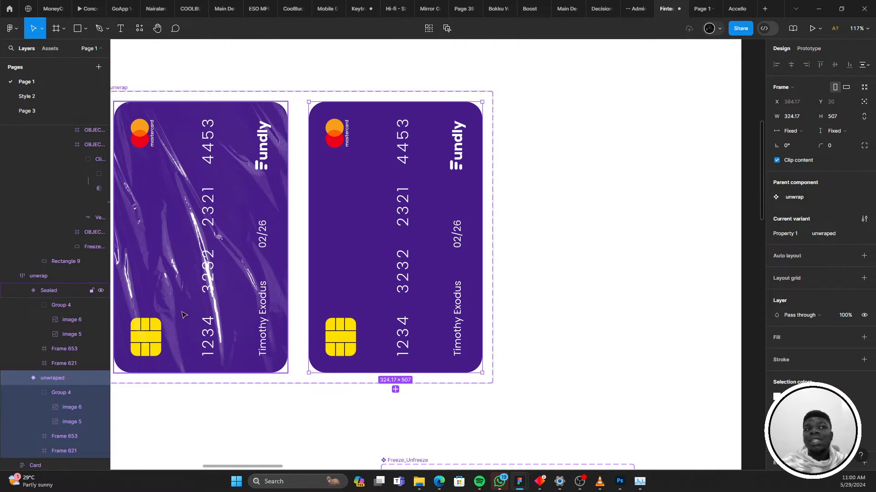
click(210, 138)
double_click(210, 138)
drag(210, 137, 210, 111)
key(ctrl+z)
double_click(218, 162)
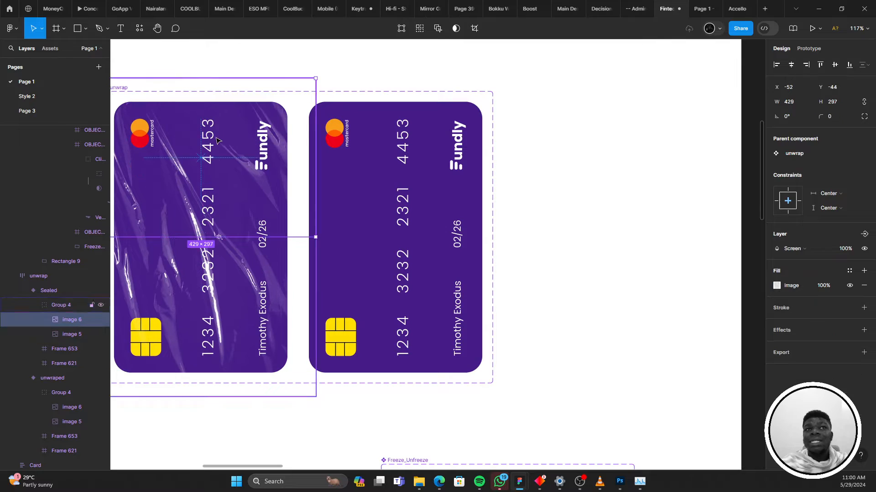
drag(219, 164, 218, 111)
key(ctrl+z)
Examine the unwraped variant's Group 4 and how its image 6 is placed and rotated relative to the card
double_click(393, 182)
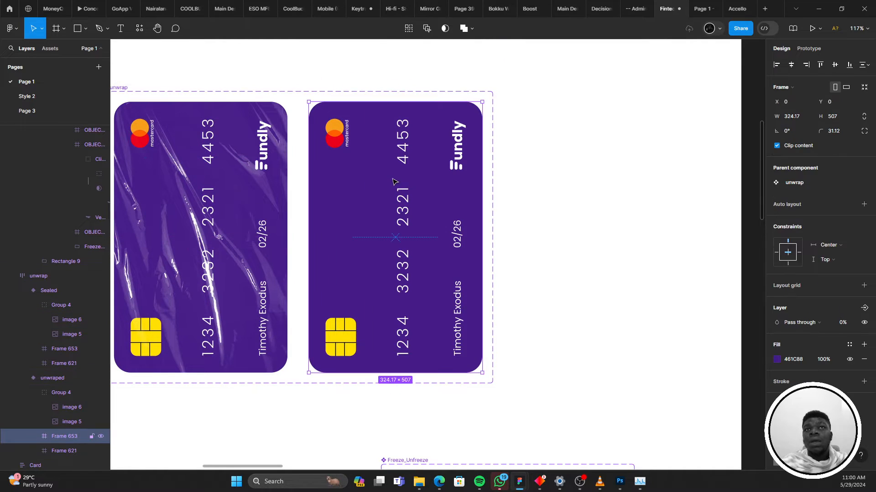
click(64, 393)
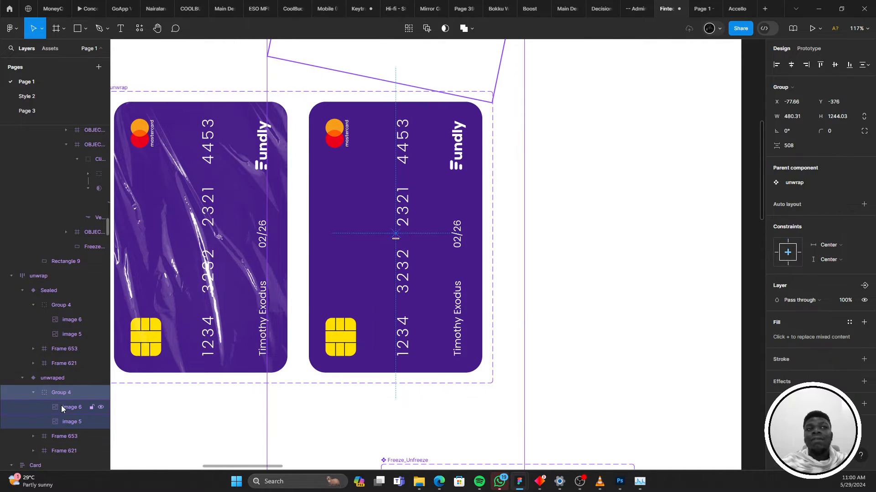
click(61, 406)
scroll(410, 175, up, 3)
scroll(393, 169, down, 5)
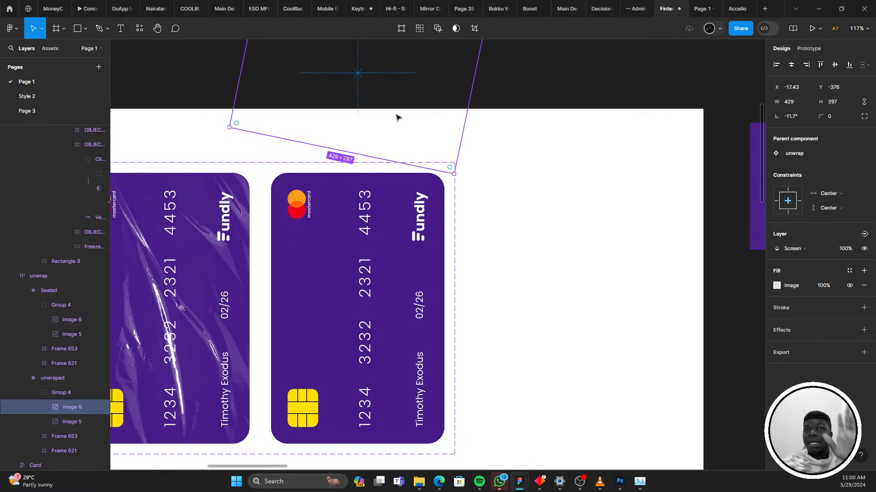
scroll(399, 153, down, 2)
scroll(411, 176, left, 3)
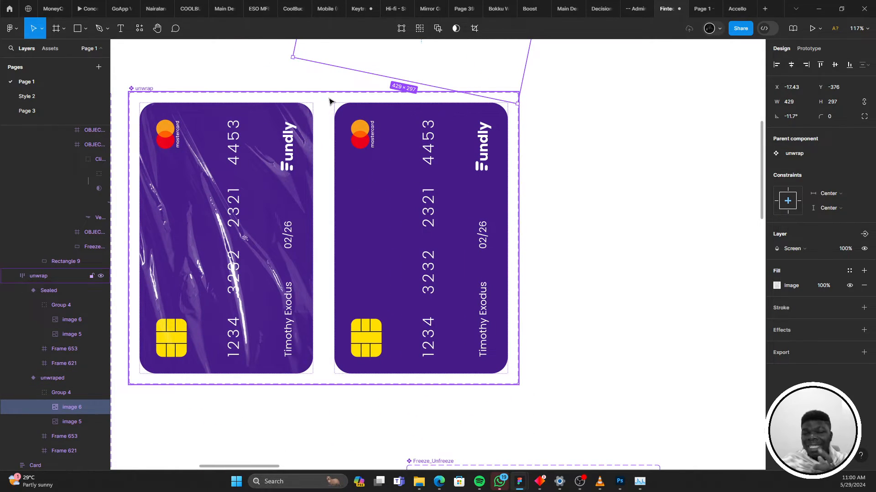
scroll(348, 102, up, 1)
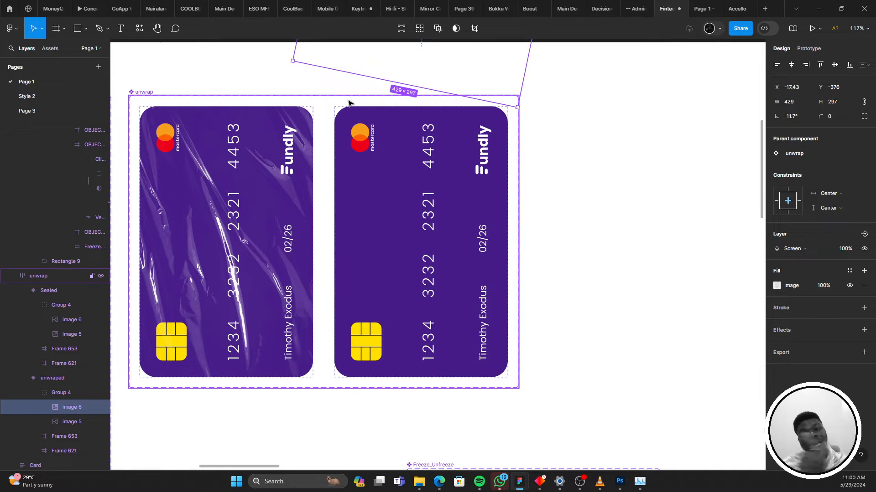
scroll(348, 101, down, 5)
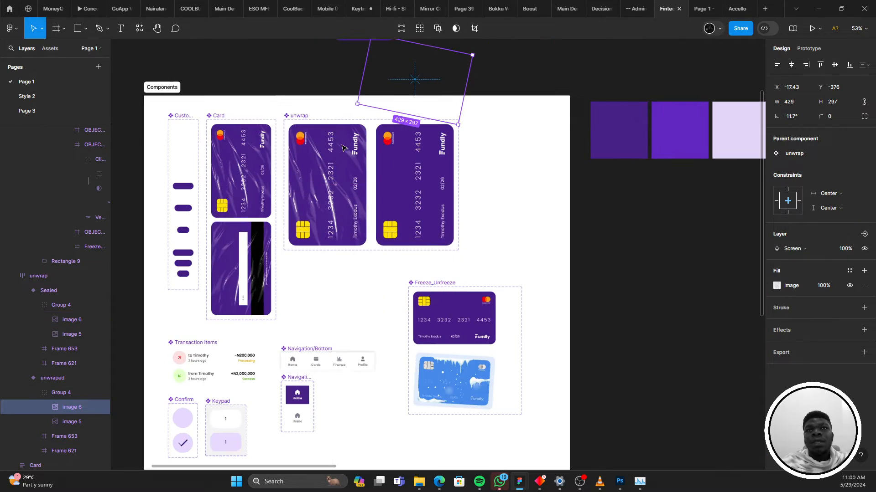
Examine the unwrap card instance on the Unwrap 2 screen and its Sealed property setting
click(693, 4)
click(668, 4)
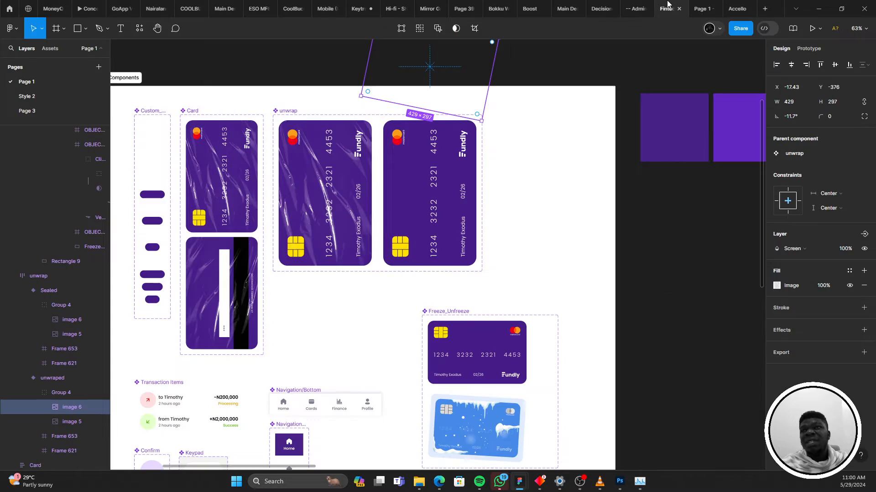
drag(574, 132, 410, 165)
scroll(410, 165, down, 5)
drag(700, 240, 245, 78)
scroll(532, 261, up, 3)
drag(744, 305, 471, 247)
scroll(551, 260, up, 1)
scroll(461, 304, up, 4)
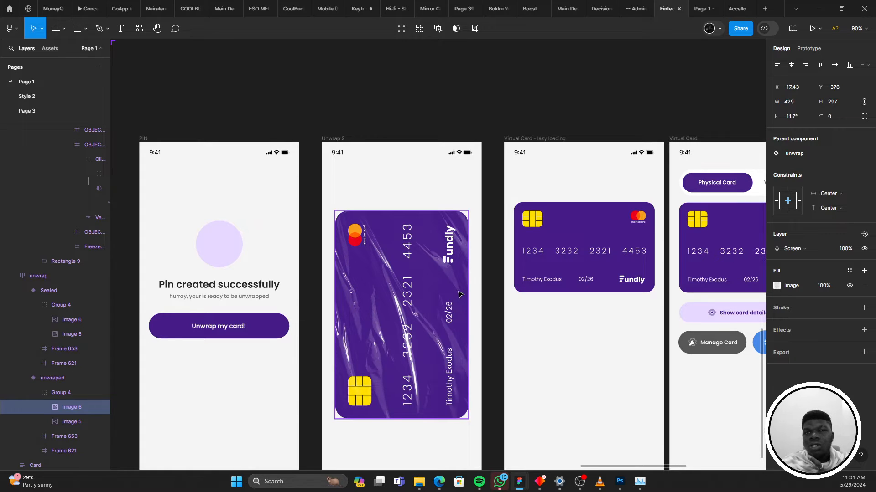
drag(460, 295, 392, 239)
click(351, 241)
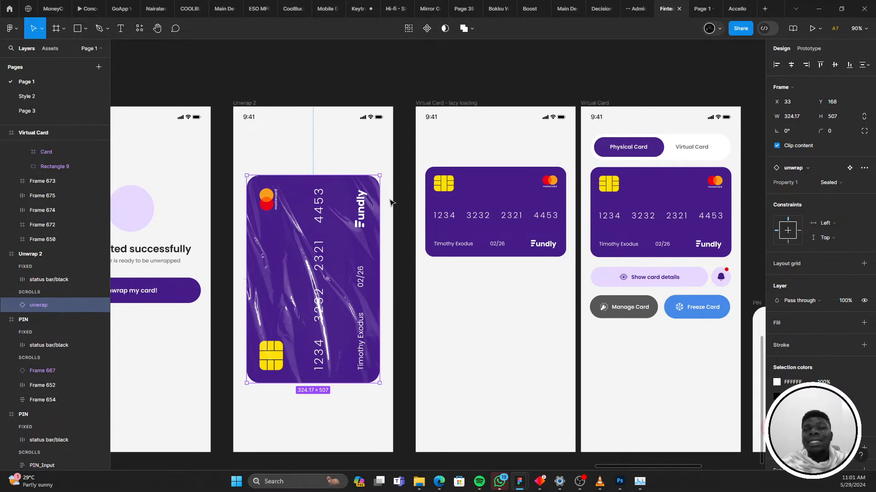
scroll(358, 184, right, 1)
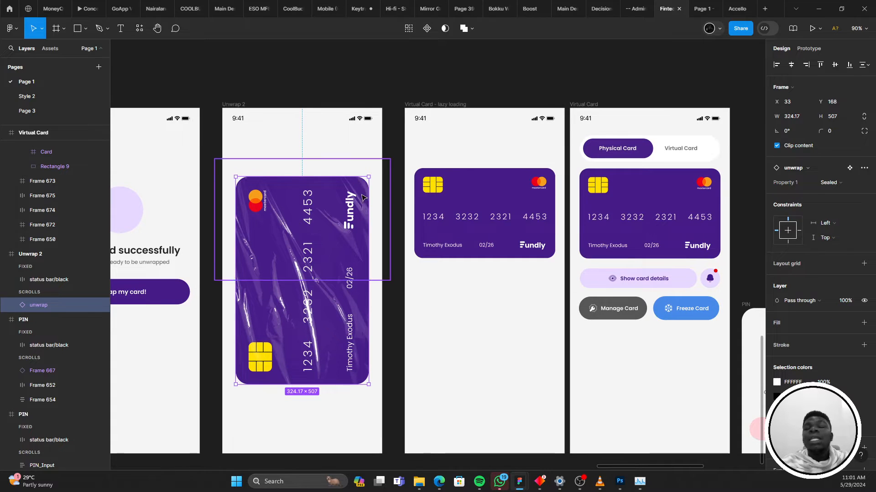
Examine the unwrap component set and its two variants, Sealed and unwraped, among the components
scroll(358, 213, down, 6)
scroll(256, 201, left, 8)
scroll(256, 201, up, 5)
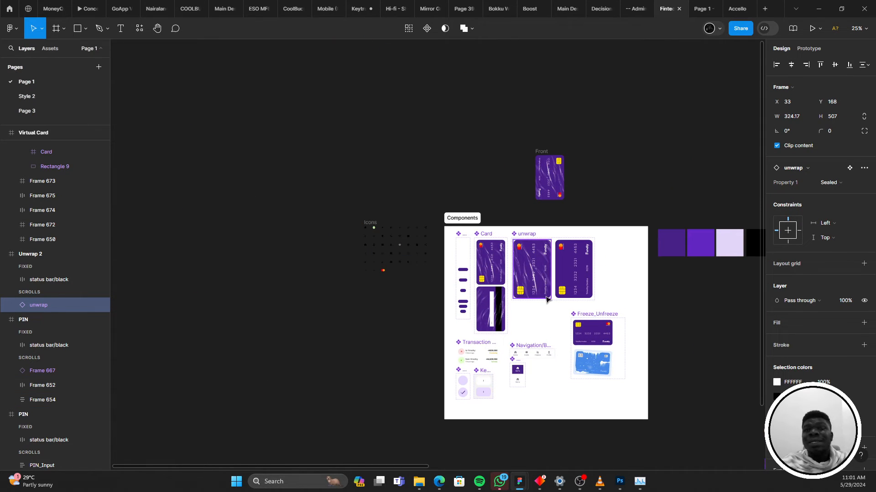
scroll(476, 223, up, 7)
click(328, 224)
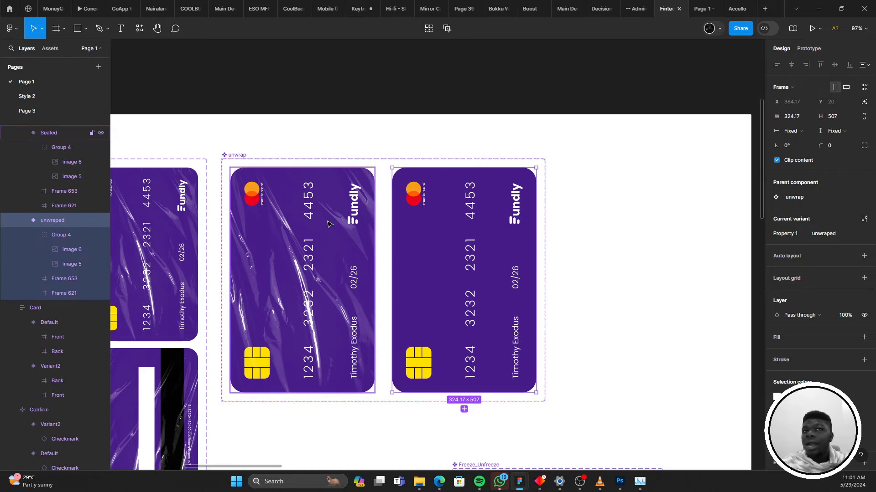
click(240, 156)
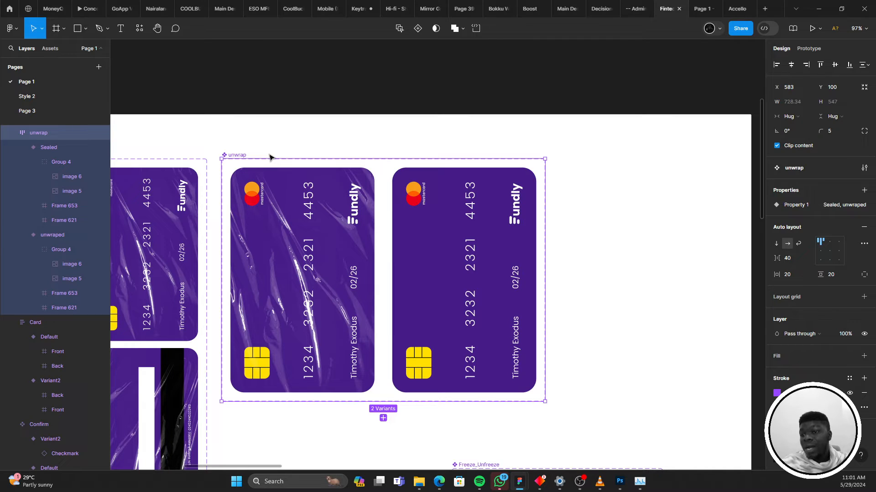
Place a copy of Unwrap 2's sealed card, rotated -90°, below the existing card on the Virtual Card - lazy loading screen, horizontally centred
scroll(328, 187, down, 4)
scroll(351, 187, down, 6)
scroll(453, 201, right, 10)
scroll(453, 201, down, 3)
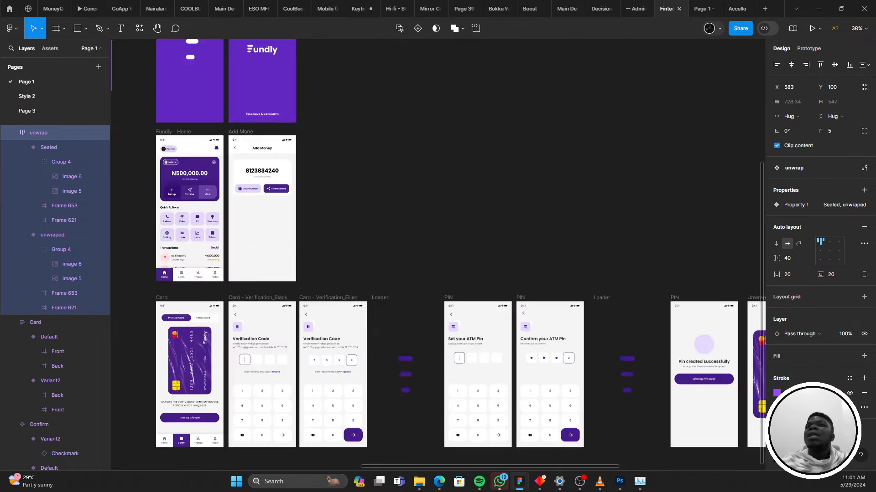
scroll(193, 149, right, 10)
scroll(194, 148, down, 3)
scroll(237, 182, up, 6)
scroll(237, 204, left, 3)
click(205, 197)
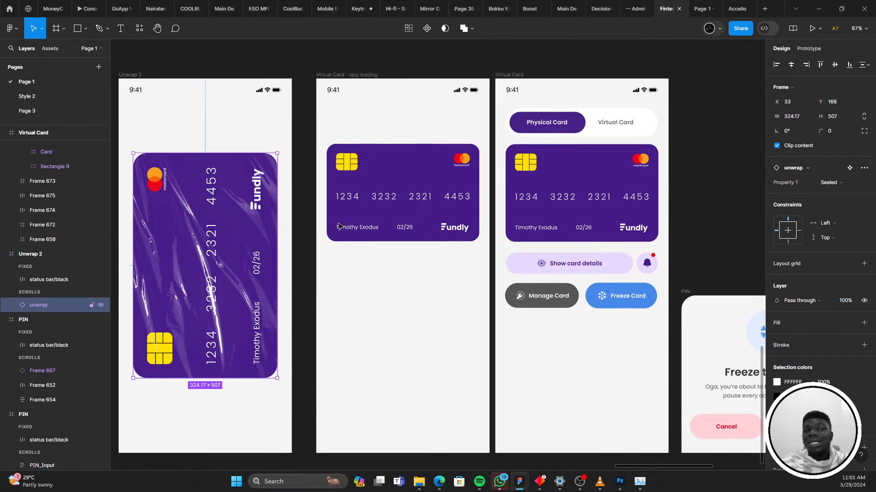
drag(255, 163, 506, 412)
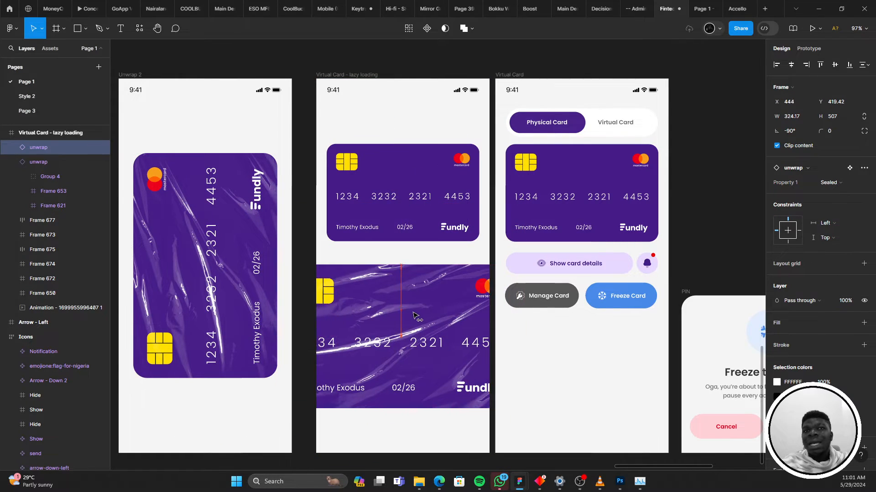
drag(414, 314, 422, 314)
Scale the copied sealed card proportionally to 218.67 × 342 so it matches the width of the card above
click(41, 34)
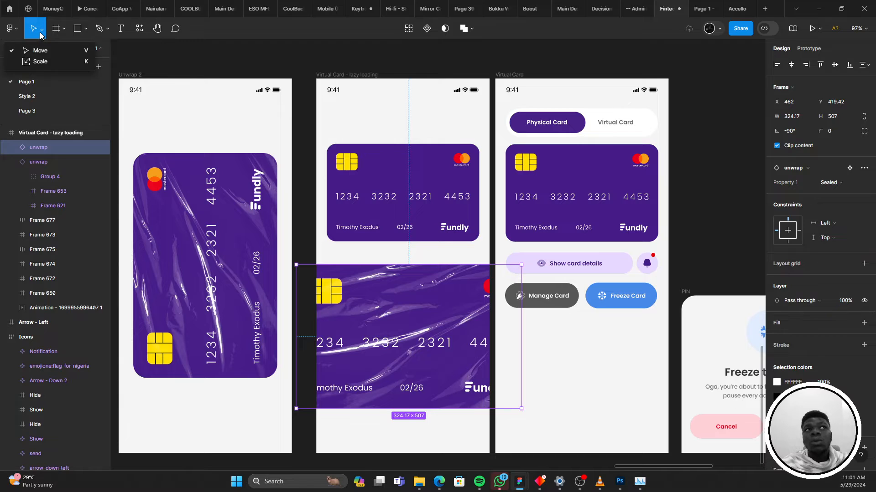
click(55, 65)
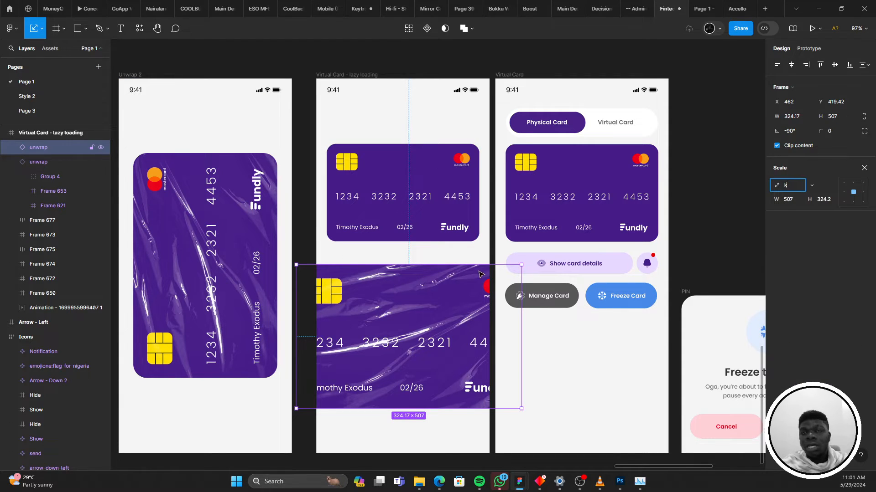
drag(518, 304, 478, 302)
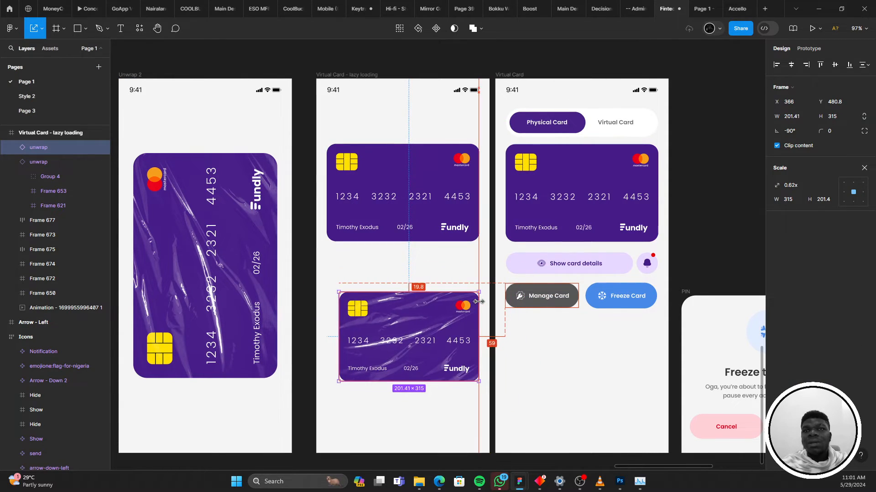
drag(334, 310, 327, 302)
key(v)
Show the column layout grid on the Virtual Card - lazy loading frame, and hide all layout grids again
right_click(369, 256)
click(334, 254)
click(330, 256)
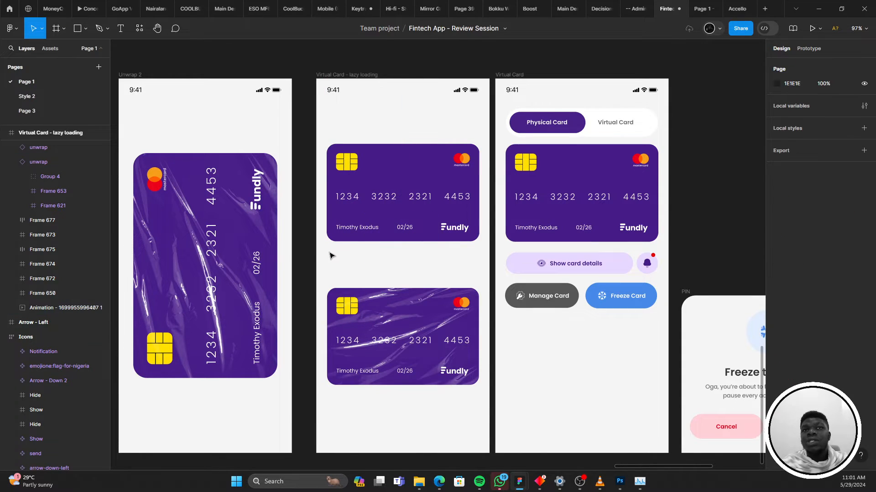
click(317, 254)
click(850, 206)
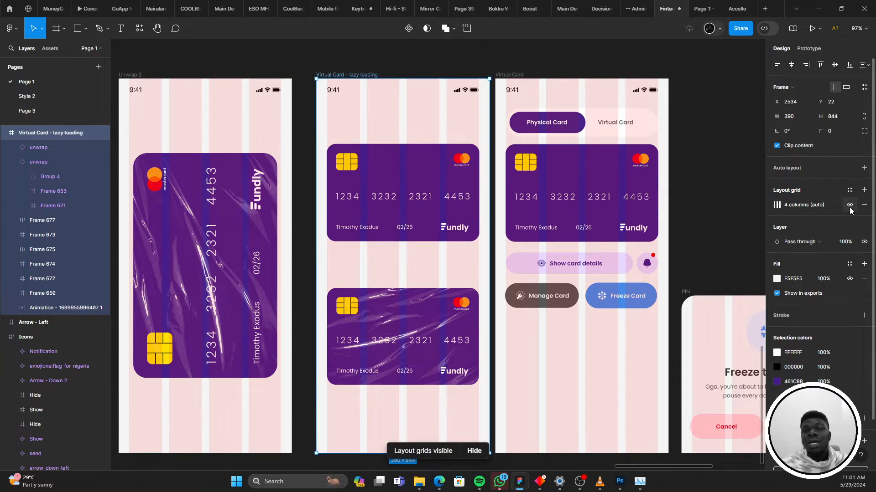
click(849, 206)
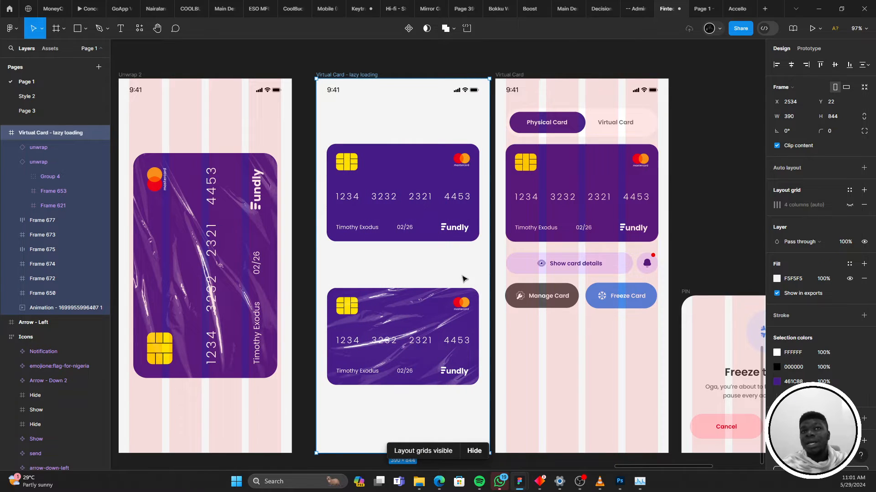
scroll(394, 280, up, 2)
key(ctrl+/)
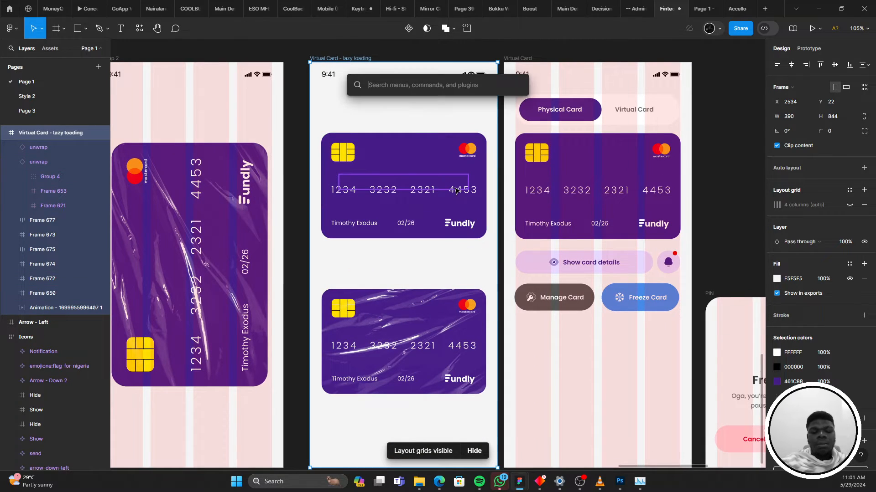
text(gri)
key(Return)
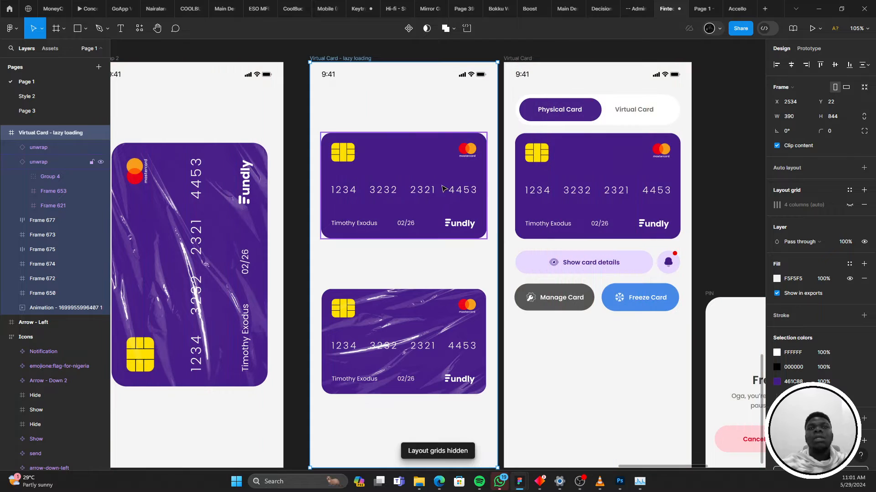
Move the scaled sealed card up onto the plain card's position on the lazy loading screen, and delete the plain card
key(Escape)
click(397, 302)
click(395, 234)
drag(395, 306, 409, 169)
click(395, 218)
key(Delete)
Switch the placed card's Property 1 to the unwraped variant and move the card up to Y 111
click(828, 182)
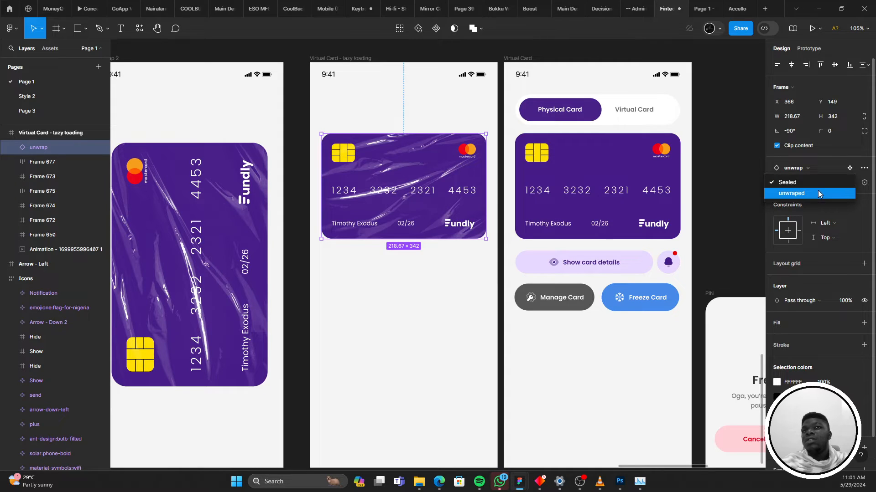
click(818, 193)
scroll(477, 208, up, 1)
drag(414, 204, 412, 178)
click(373, 231)
Compare the running prototype preview with the Unwrap 2 and Virtual Card - lazy loading screens in the design file
scroll(372, 231, left, 3)
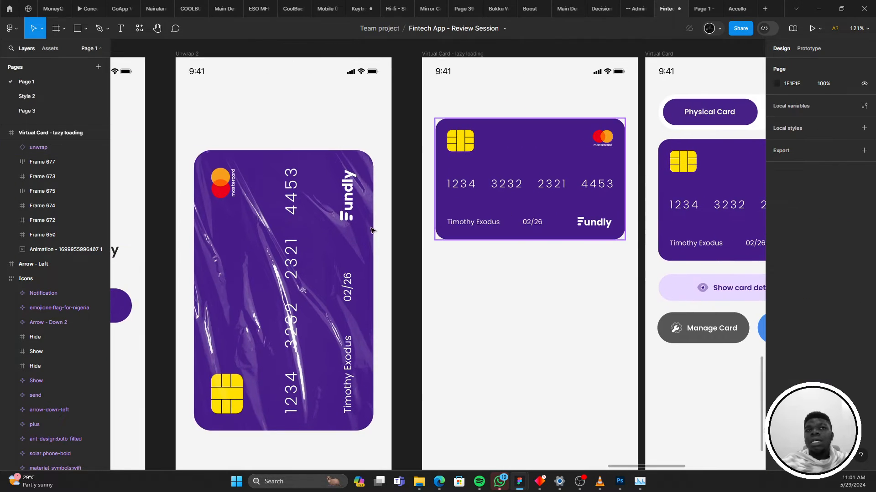
click(371, 230)
click(803, 32)
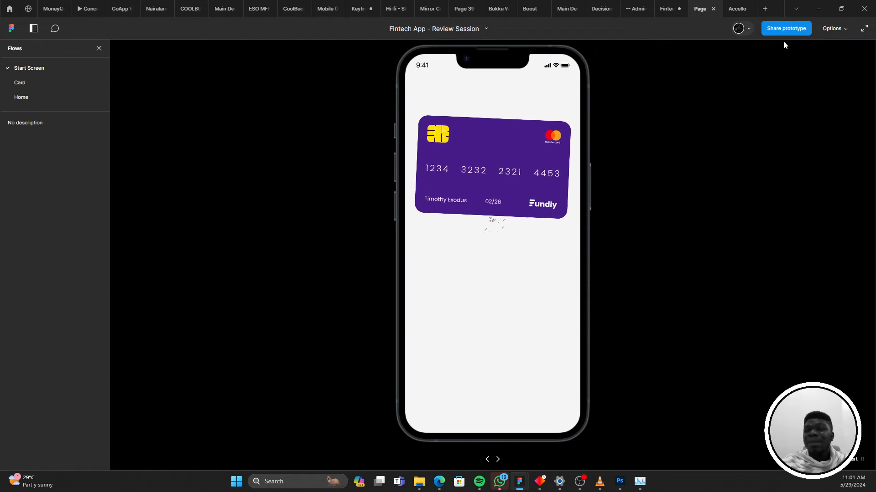
click(682, 3)
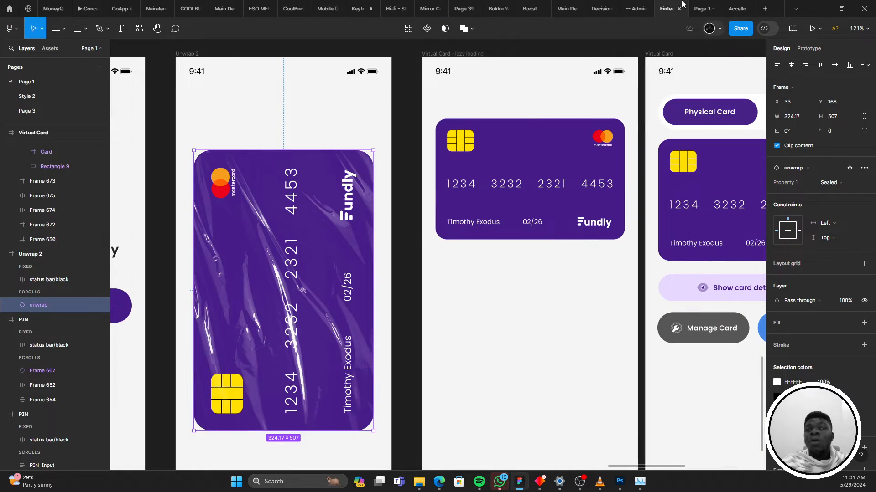
click(808, 30)
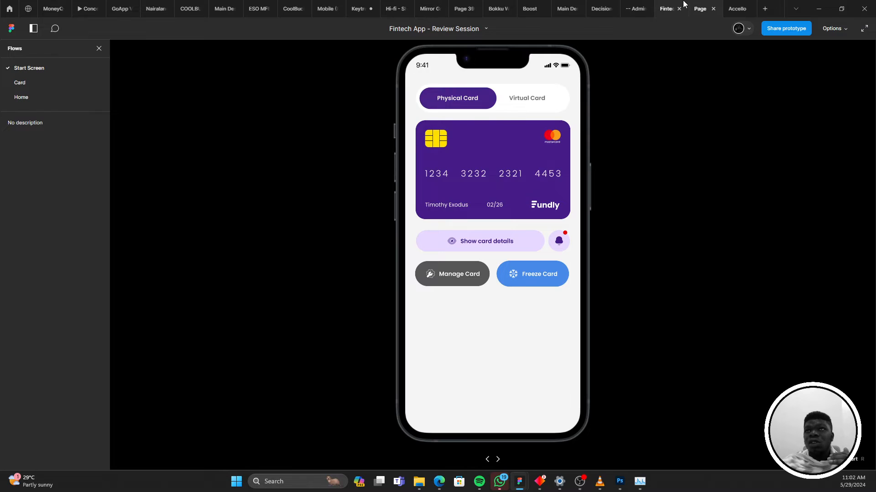
click(683, 3)
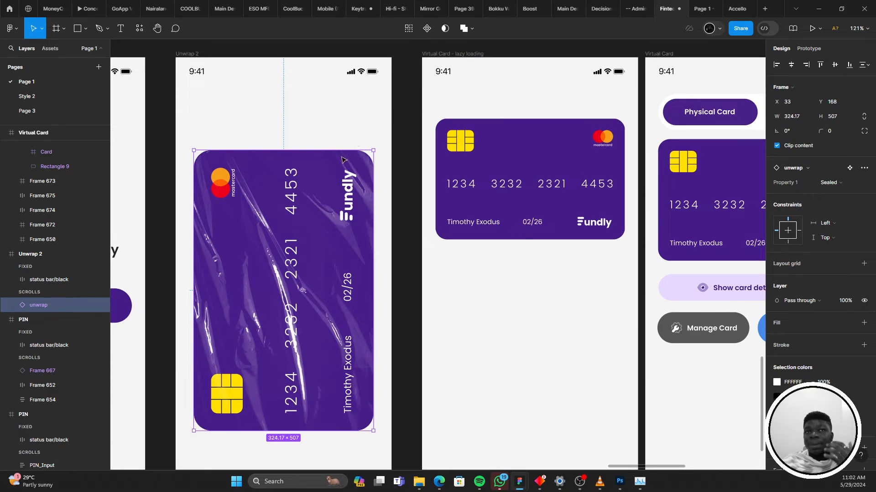
click(810, 28)
click(663, 4)
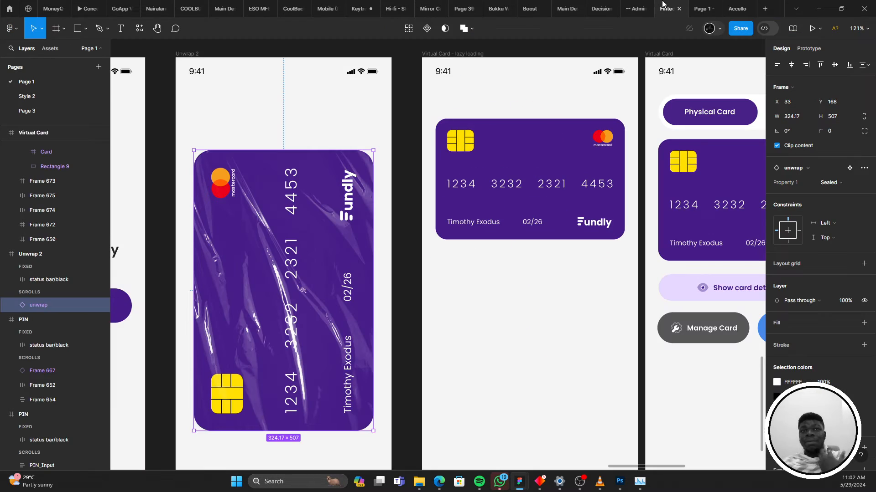
click(811, 29)
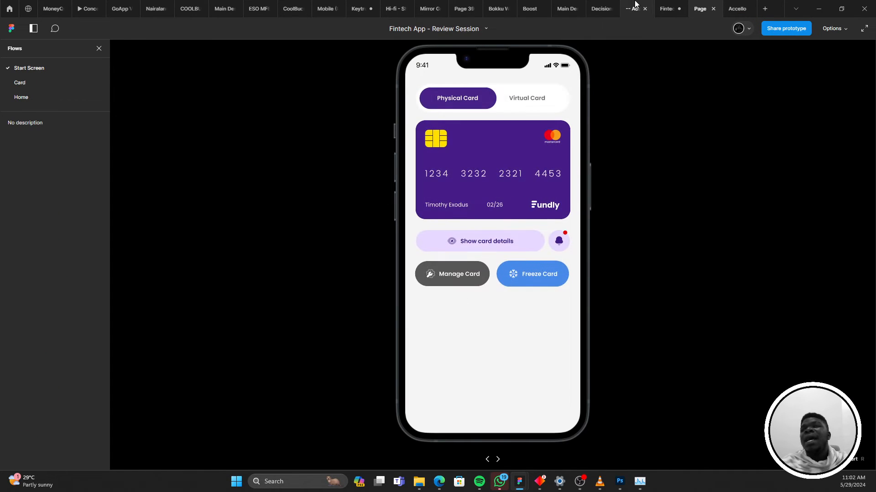
click(663, 4)
Try moving the GIF animation below the card on the lazy loading screen, and undo it
click(535, 265)
drag(541, 263, 488, 76)
scroll(489, 136, up, 1)
key(ctrl+z)
Inspect the GIF fill of the loading animation below the card and compare it with the prototype preview
double_click(503, 299)
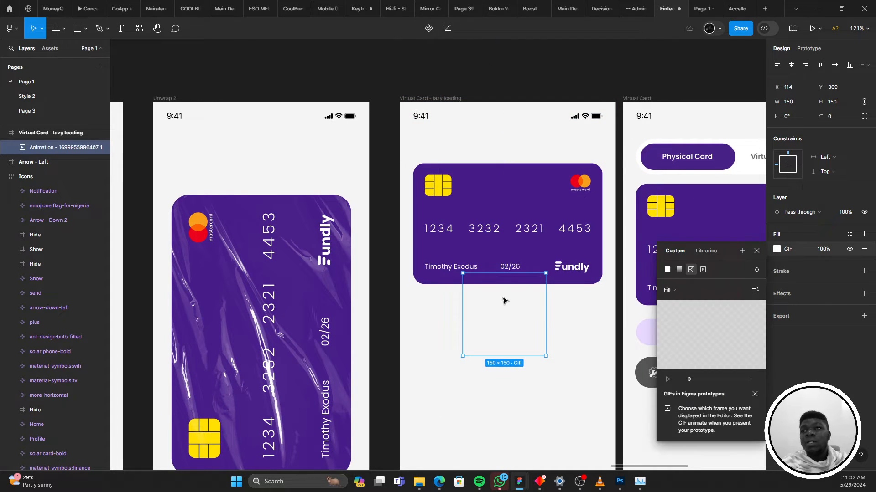
click(701, 6)
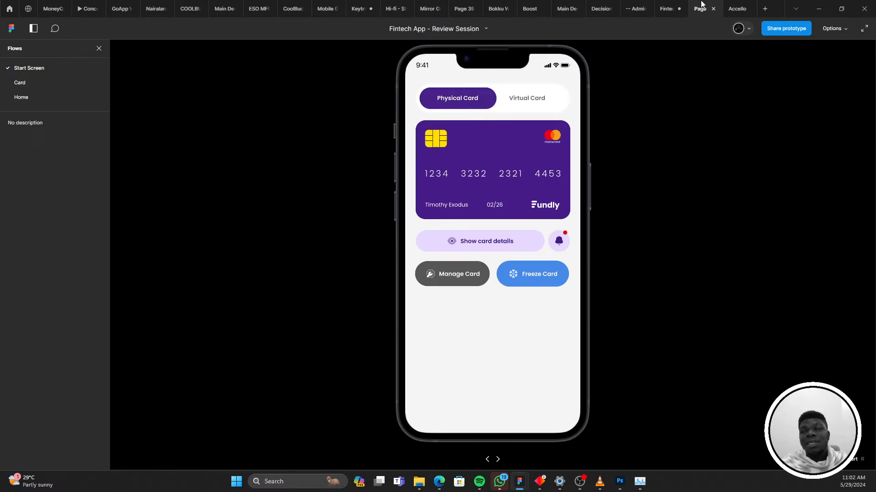
click(665, 7)
scroll(471, 212, down, 6)
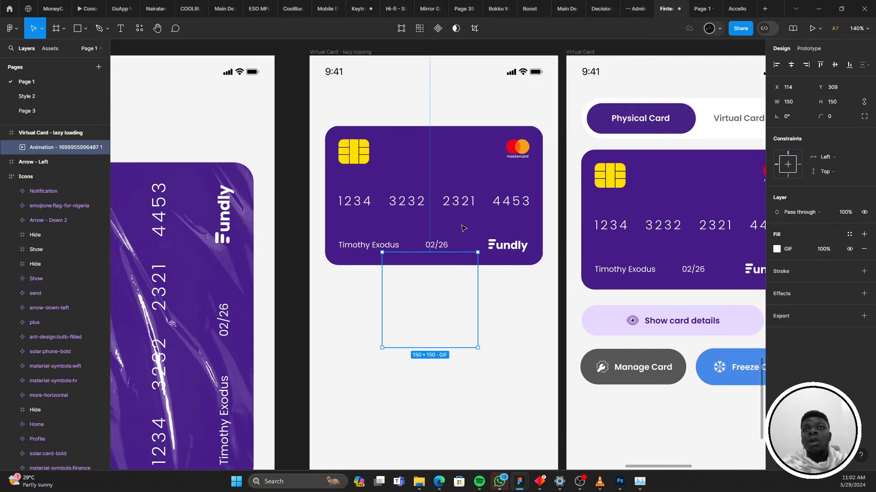
key(Escape)
scroll(412, 200, up, 4)
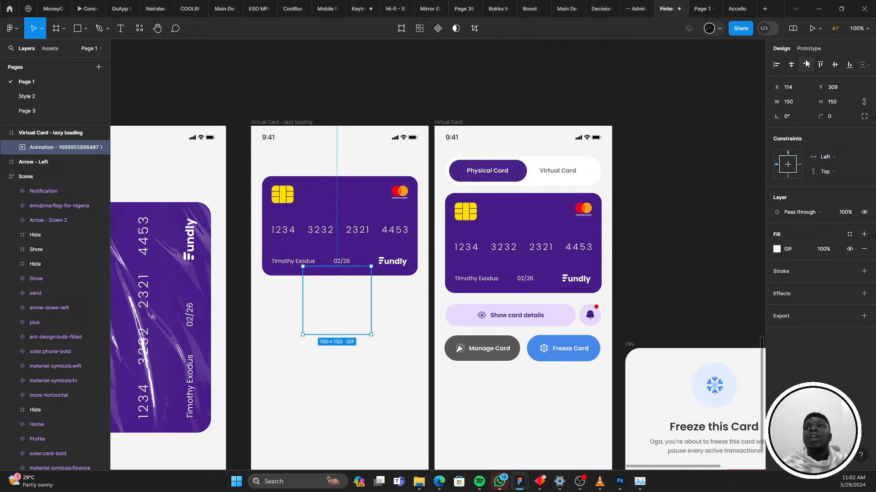
Review the screens from PIN to Virtual Card and return to the unwrap set among the components
scroll(357, 222, left, 7)
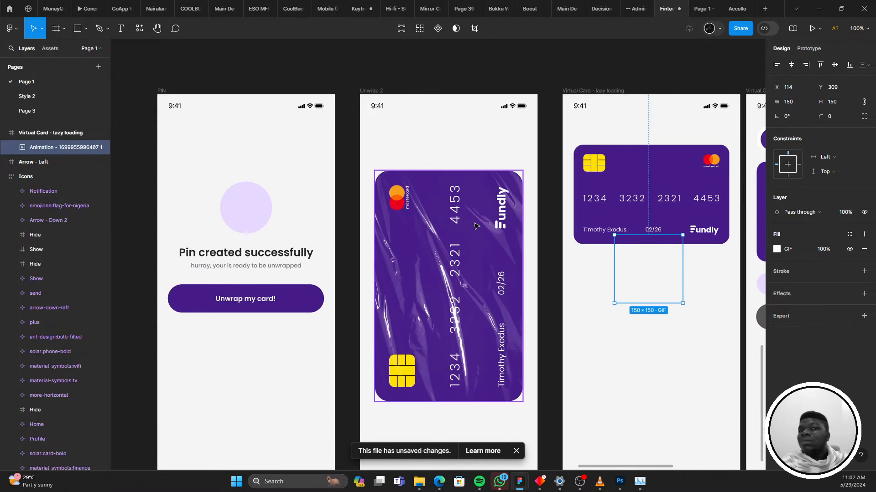
scroll(513, 222, right, 3)
scroll(488, 189, up, 1)
scroll(492, 188, down, 10)
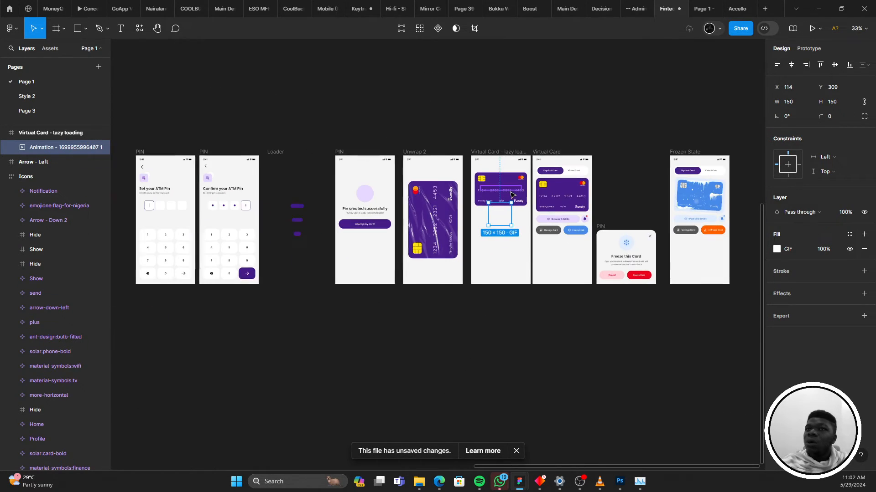
scroll(322, 222, left, 2)
scroll(338, 266, up, 7)
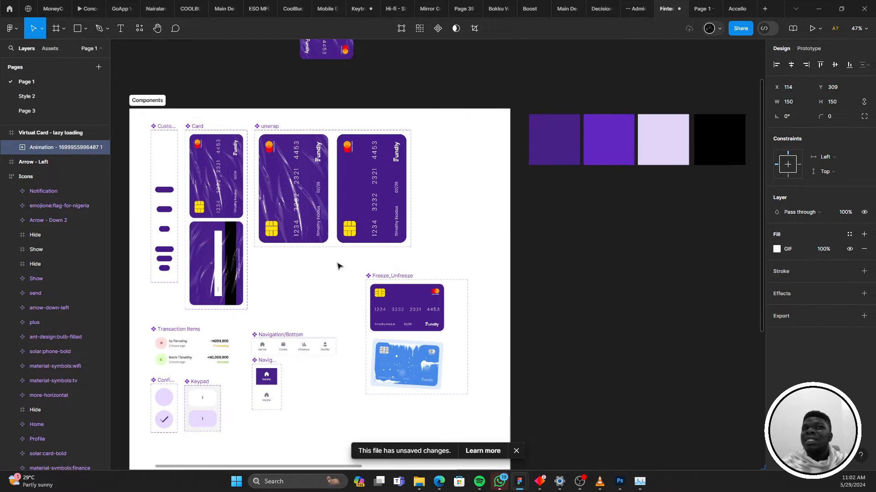
Compare the Sealed card instance on Unwrap 2 with the unwraped instance on the Virtual Card - lazy loading screen
scroll(338, 266, right, 6)
scroll(320, 182, down, 5)
scroll(478, 231, right, 5)
scroll(410, 263, up, 6)
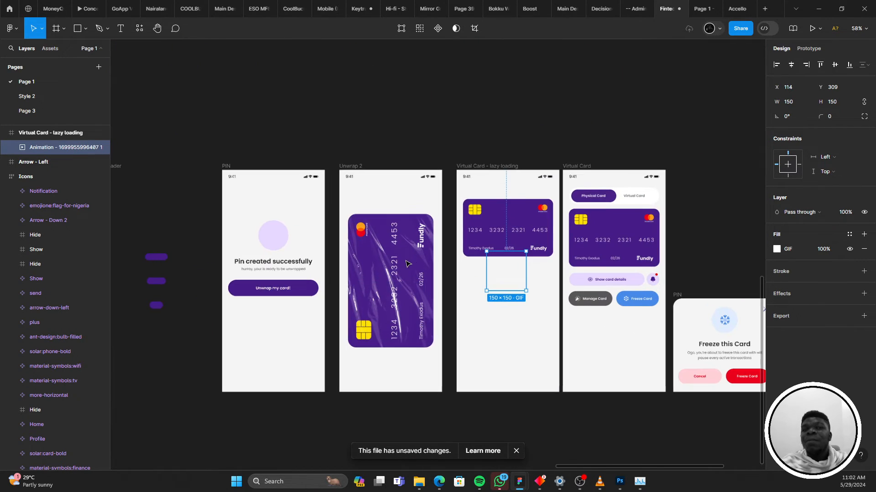
click(411, 262)
click(514, 224)
scroll(513, 224, right, 3)
scroll(518, 178, up, 4)
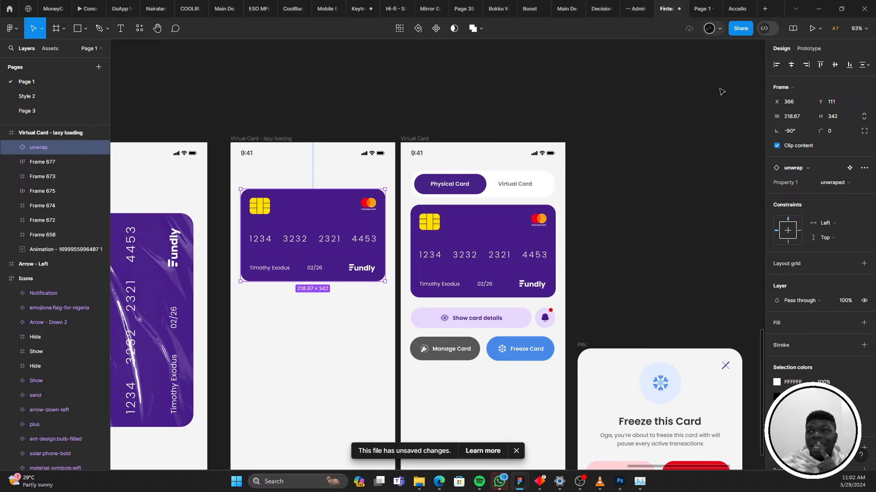
Compare the Virtual Card screens in the design file with the card screen in the prototype preview
click(811, 28)
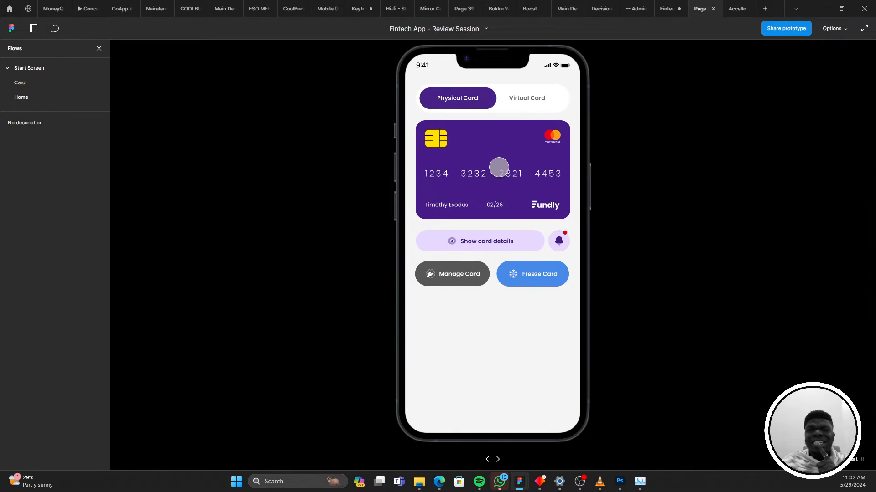
click(667, 9)
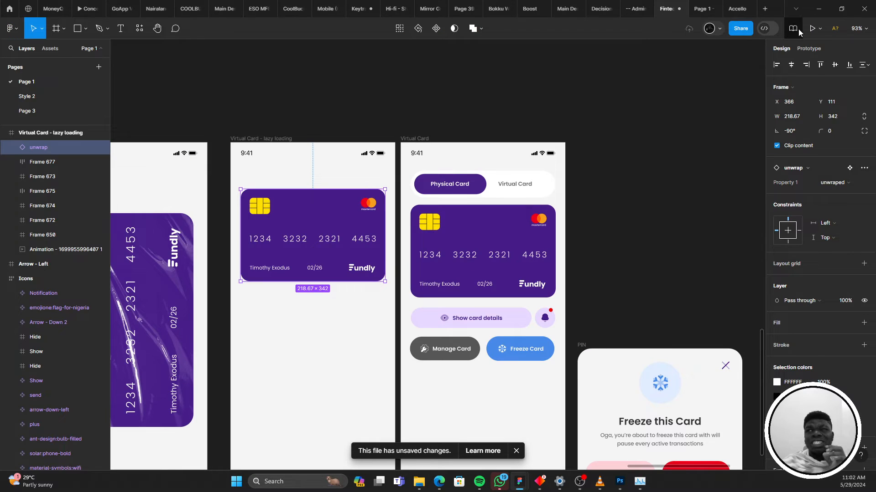
click(806, 29)
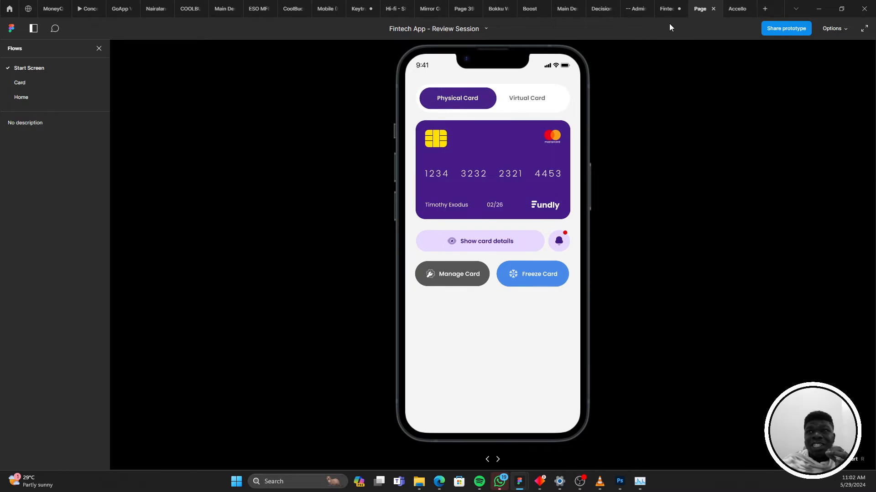
click(668, 9)
click(793, 29)
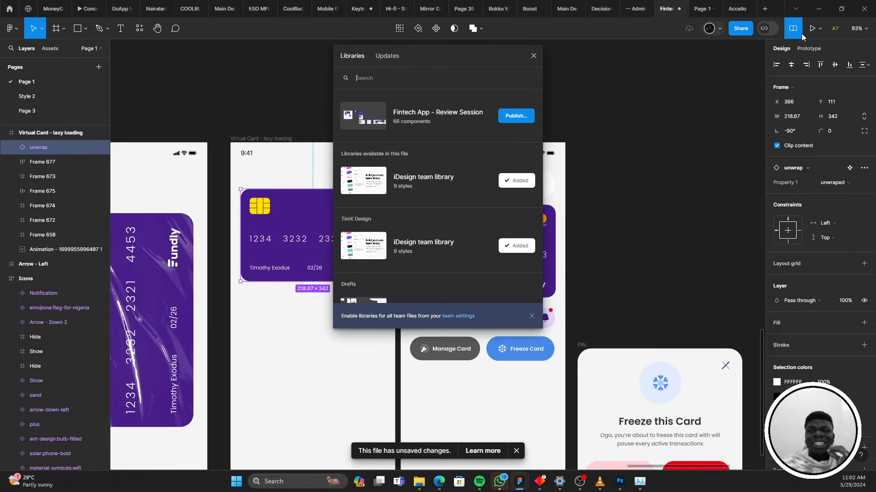
click(533, 56)
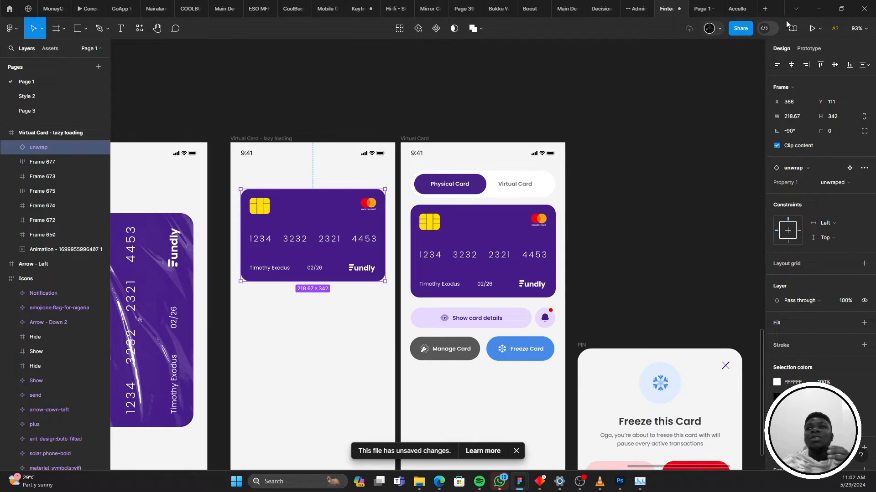
click(809, 32)
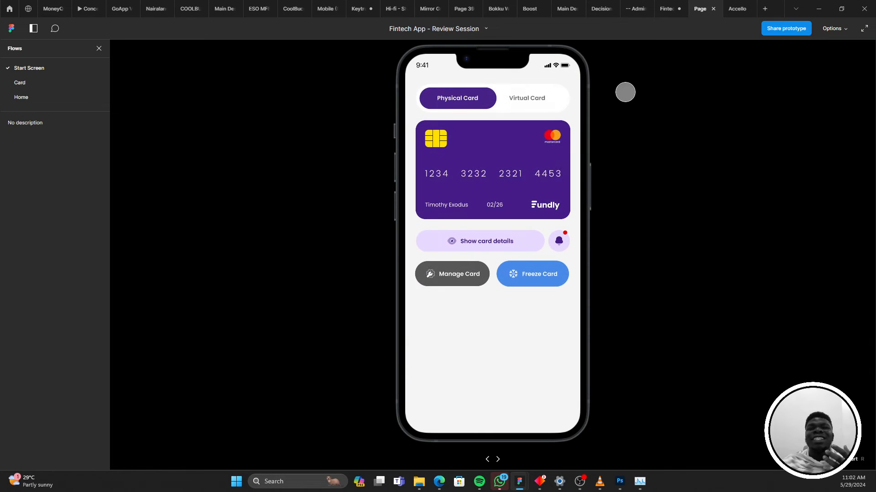
click(664, 8)
Inspect the card instance on the Virtual Card screen and its Component 2 variant in the Freeze_Unfreeze component set
scroll(464, 261, up, 1)
click(463, 261)
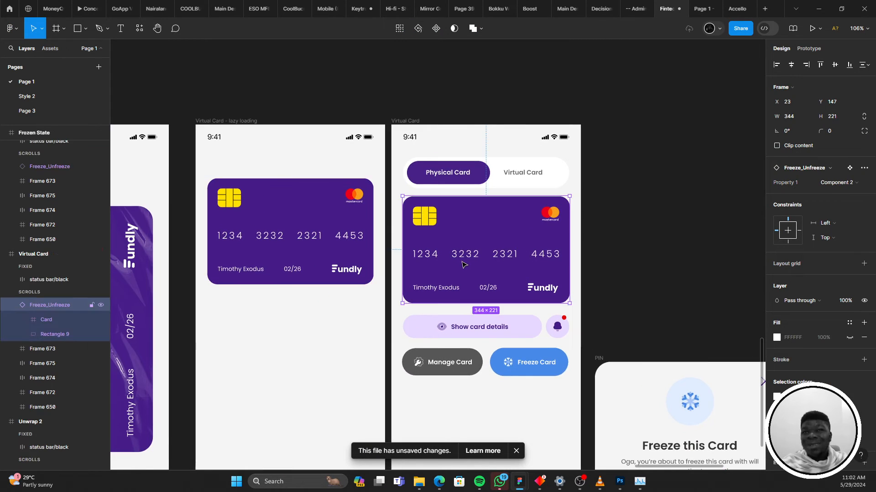
scroll(465, 260, down, 6)
scroll(470, 263, up, 3)
scroll(470, 262, down, 5)
drag(329, 275, 590, 303)
scroll(234, 209, up, 2)
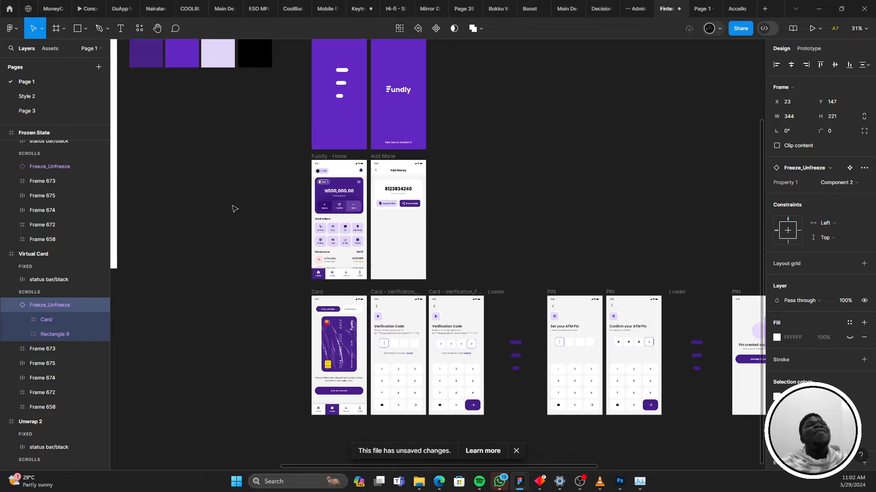
drag(234, 209, 479, 304)
scroll(280, 272, up, 5)
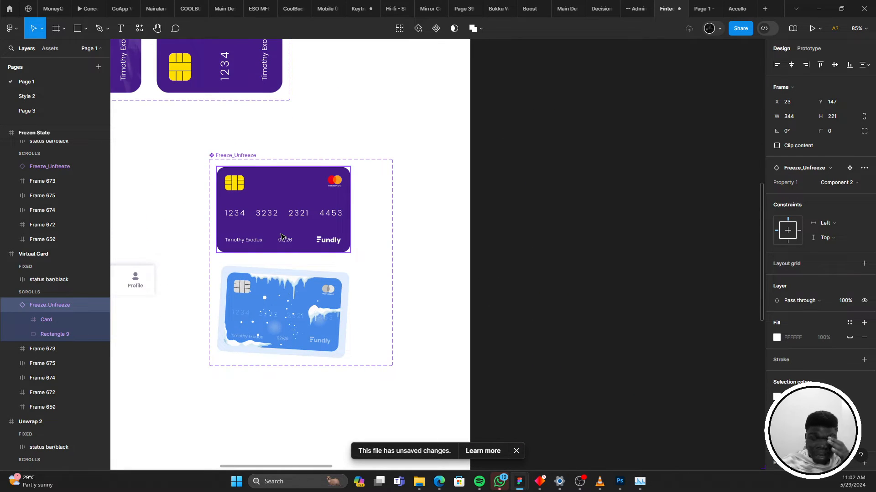
click(286, 224)
scroll(280, 195, down, 10)
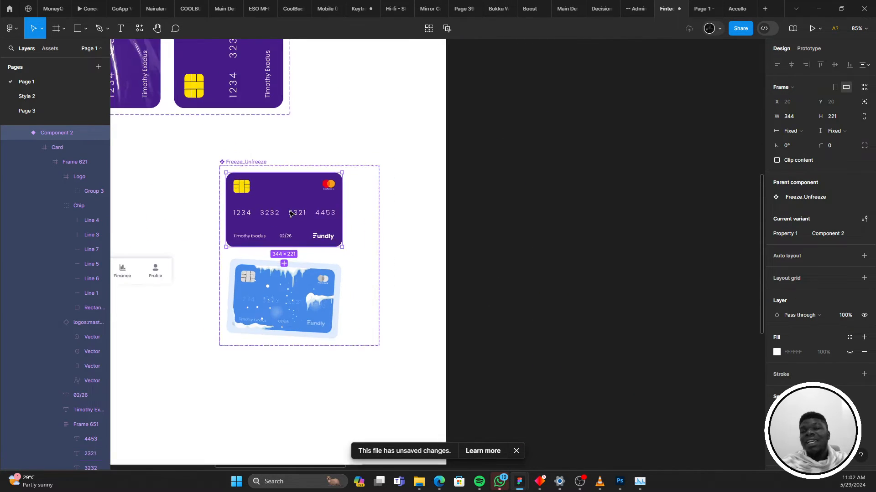
Return to the Virtual Card screen and examine its Freeze_Unfreeze instance beside the PIN and Frozen State screens
scroll(344, 213, up, 6)
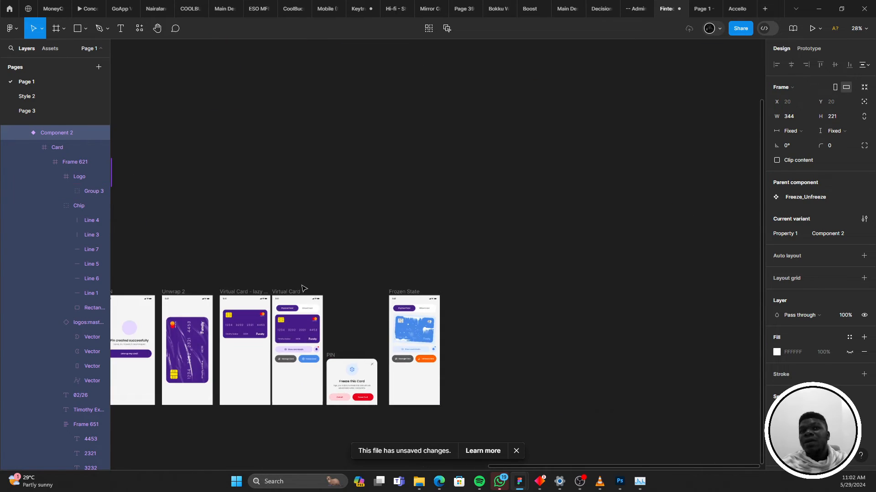
click(296, 246)
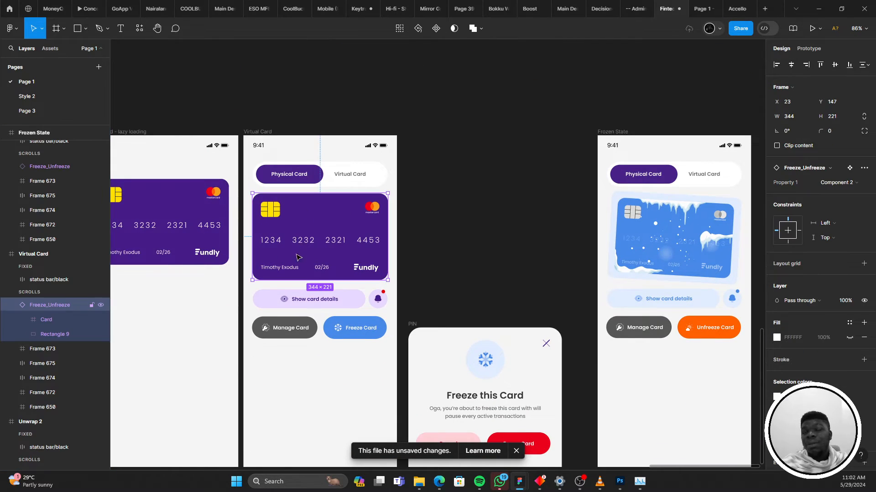
scroll(297, 248, up, 3)
scroll(327, 250, down, 2)
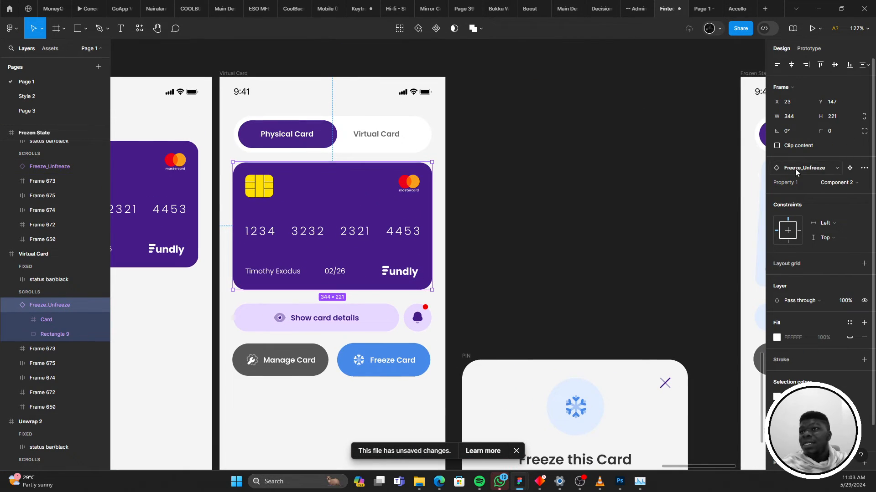
scroll(411, 191, down, 5)
scroll(355, 294, up, 5)
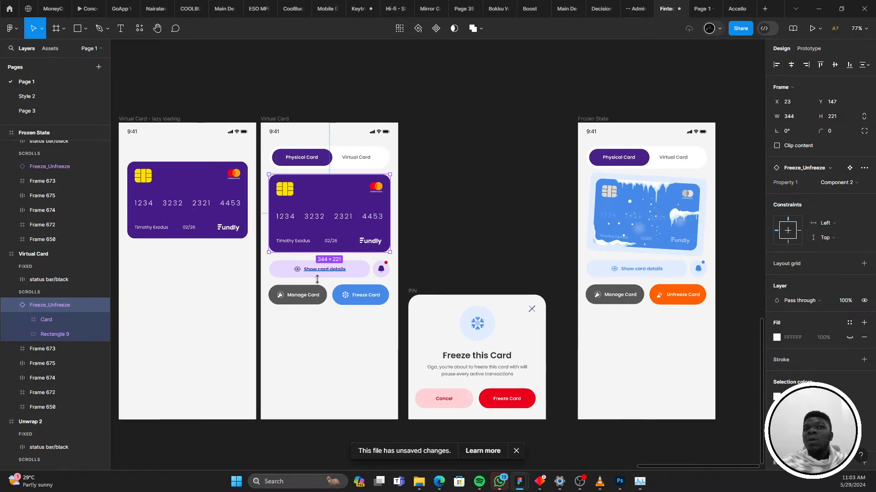
Review the freeze flow from the blue Freeze Card button to the dialog's red Freeze Card button, and compare the Virtual Card and Frozen State cards
click(345, 299)
scroll(347, 296, up, 4)
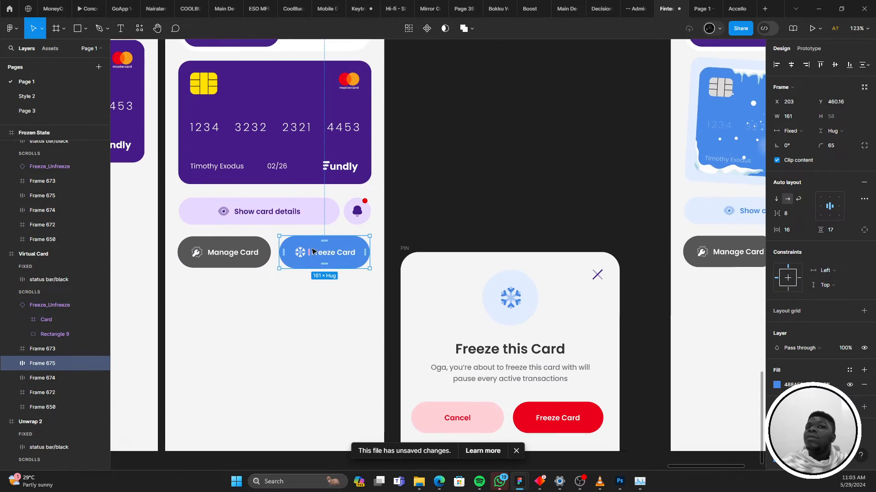
click(557, 418)
scroll(280, 247, down, 3)
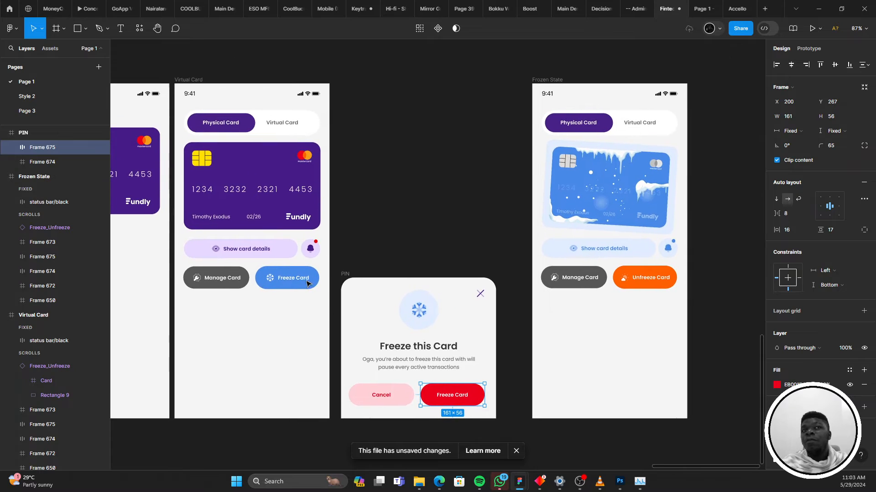
click(186, 150)
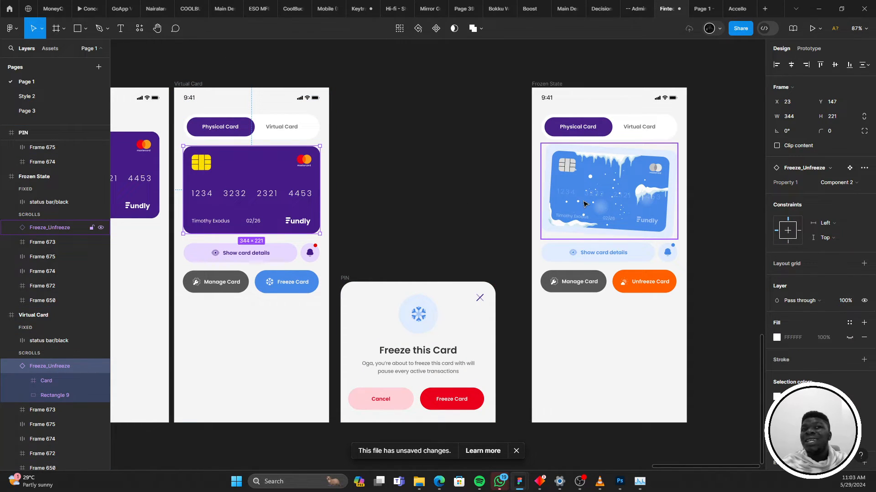
Go back to the Freeze_Unfreeze component set and select its purple card variant
scroll(564, 204, down, 5)
scroll(346, 252, left, 10)
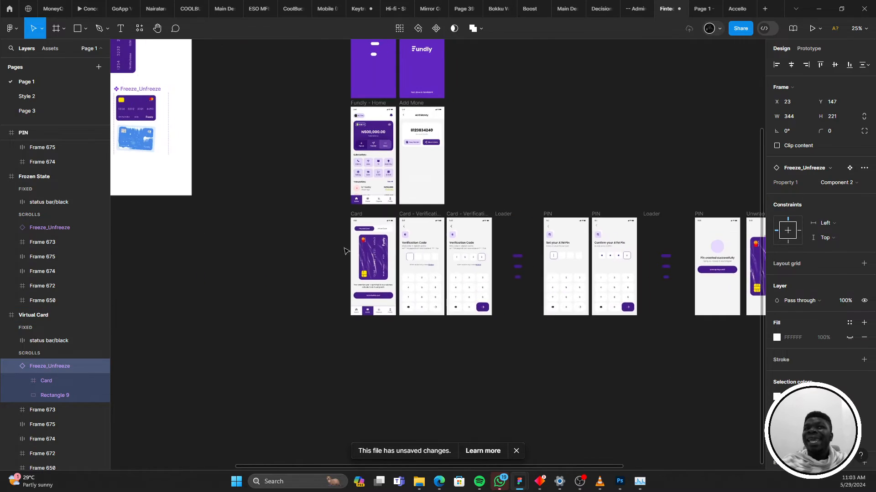
scroll(442, 114, up, 4)
scroll(445, 112, up, 5)
click(332, 228)
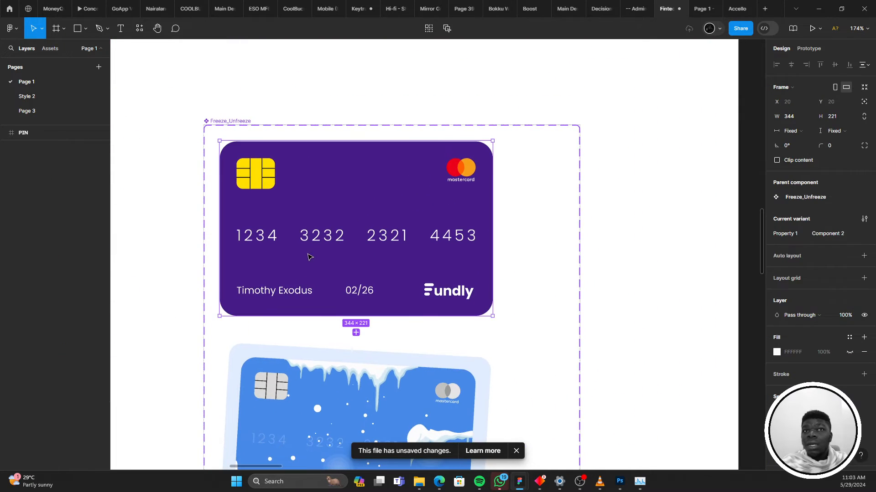
Set the opacity of the frost and object layers in the purple variant's freeze elements group to 100%, and return it to 0%
scroll(81, 261, down, 7)
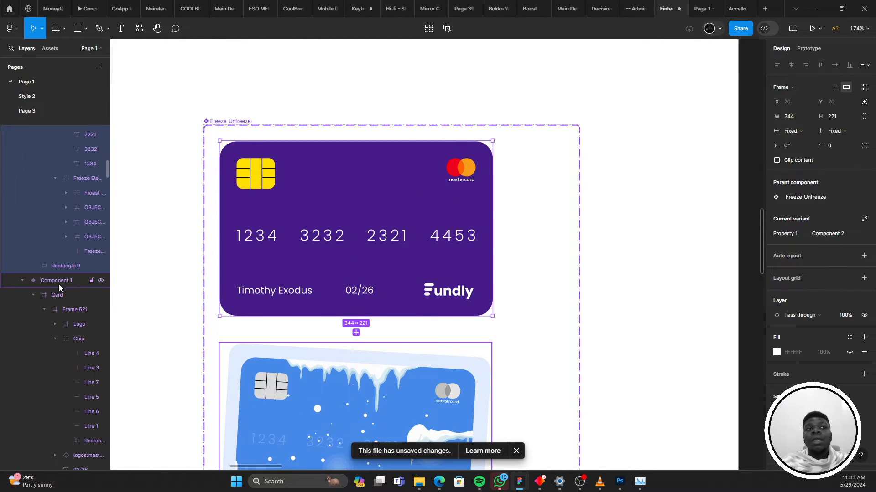
click(79, 178)
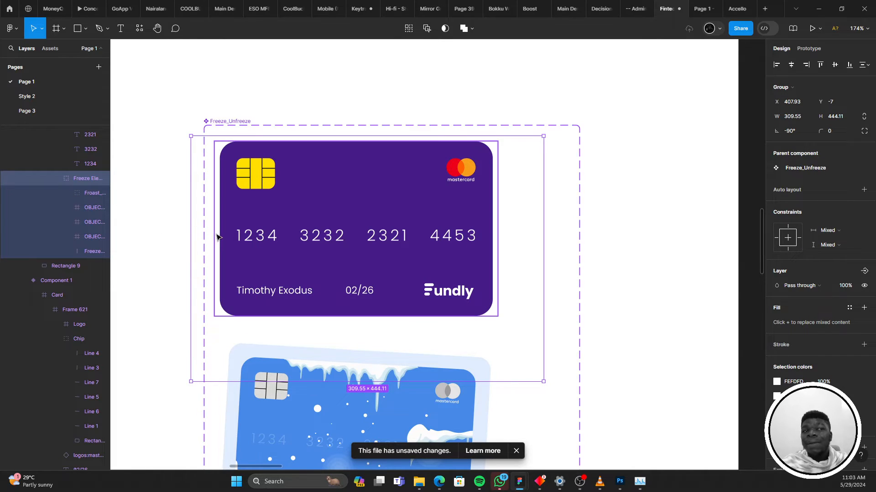
click(78, 190)
shift+click(81, 235)
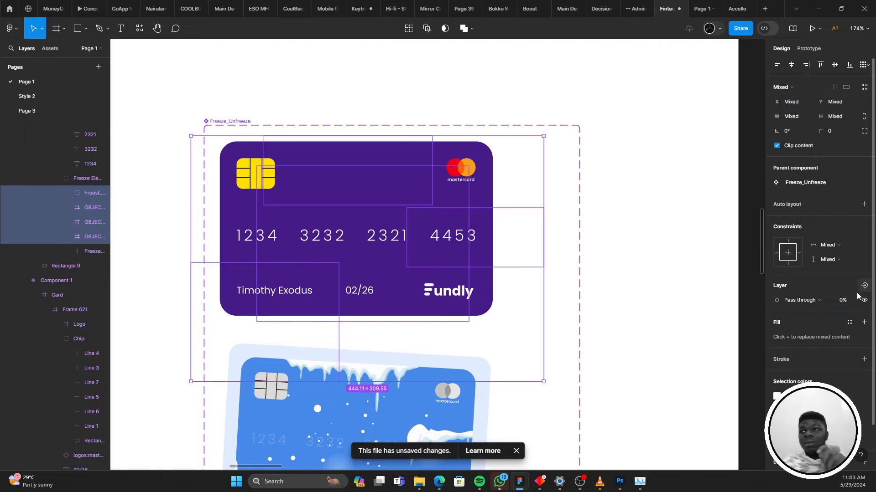
click(849, 302)
text(100)
key(Return)
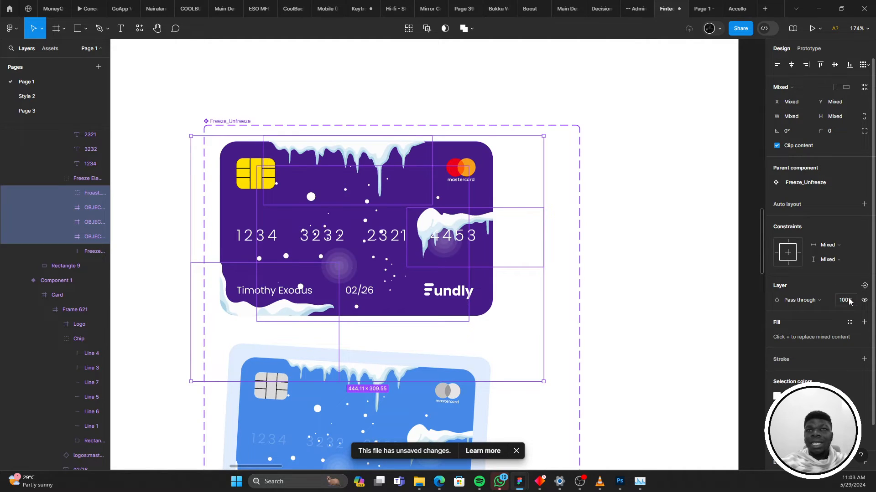
key(0)
key(0)
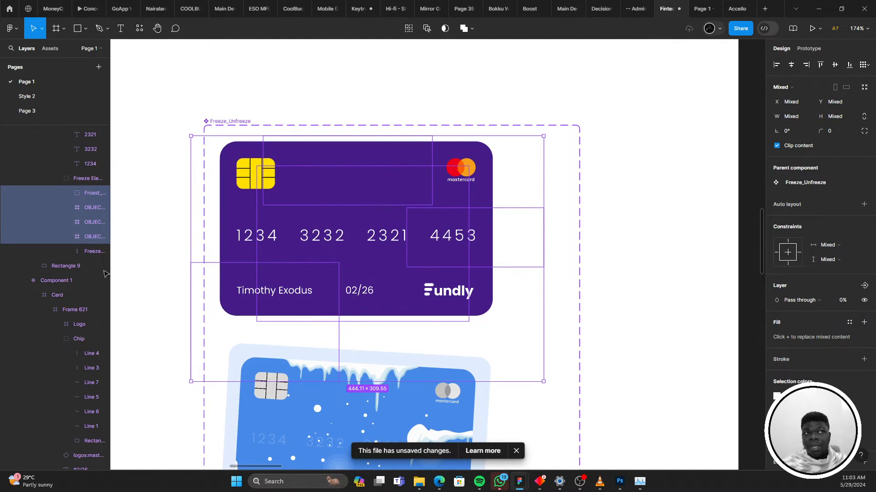
Try changing the width of the purple variant's blue Freeze rectangle, and undo it
click(77, 250)
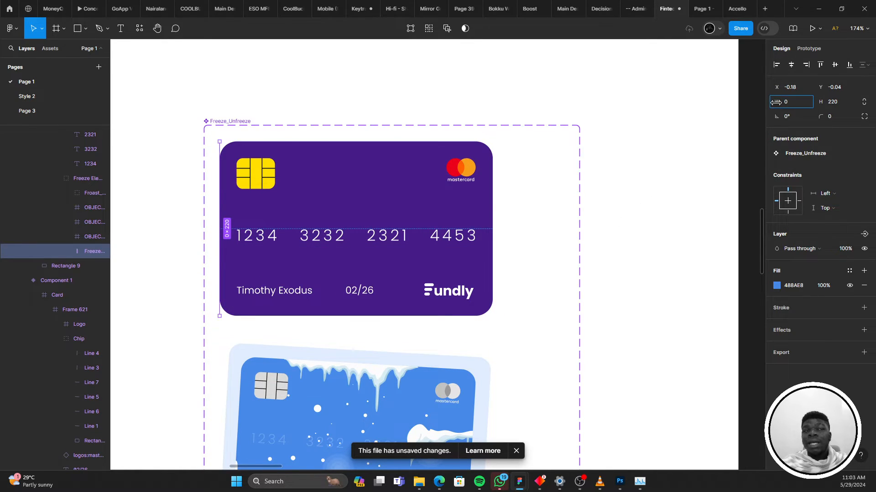
drag(775, 102, 160, 94)
key(ctrl+z)
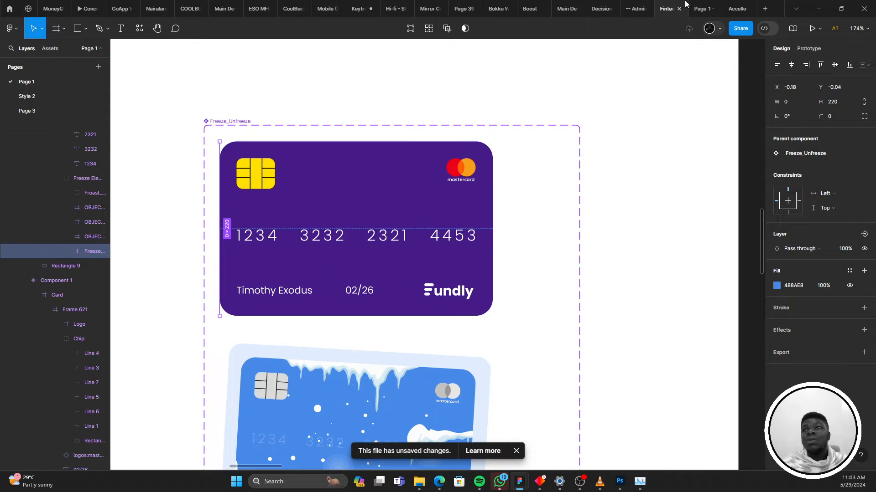
Play the freeze interaction in the prototype preview, confirming Freeze Card in the dialog
click(697, 8)
click(544, 273)
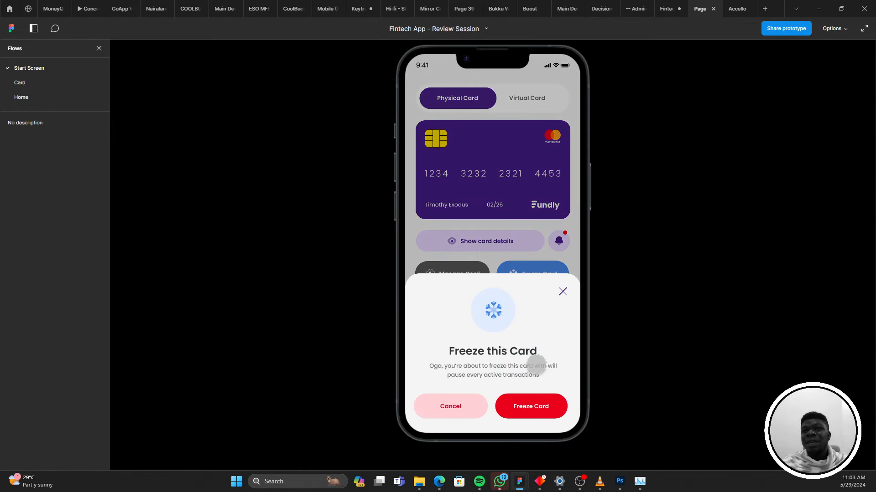
click(533, 404)
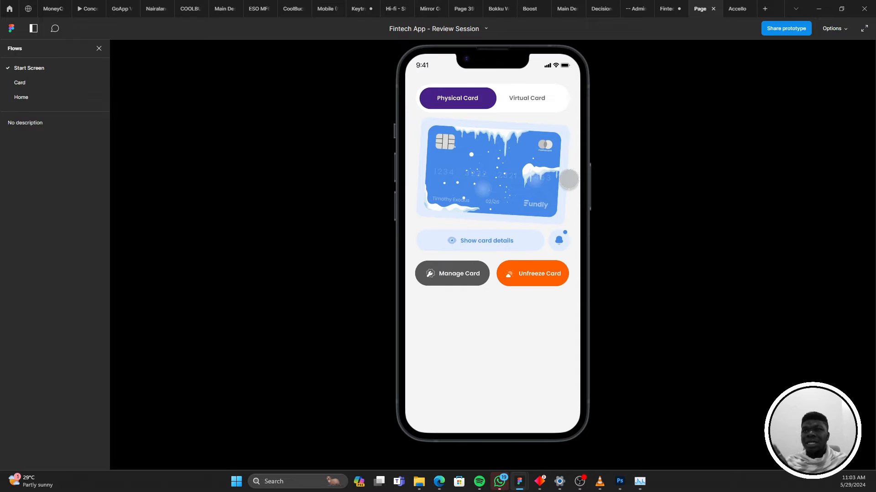
Return to the design file and inspect the card frame and Mastercard logo inside the frozen card variant
click(657, 5)
scroll(372, 328, down, 3)
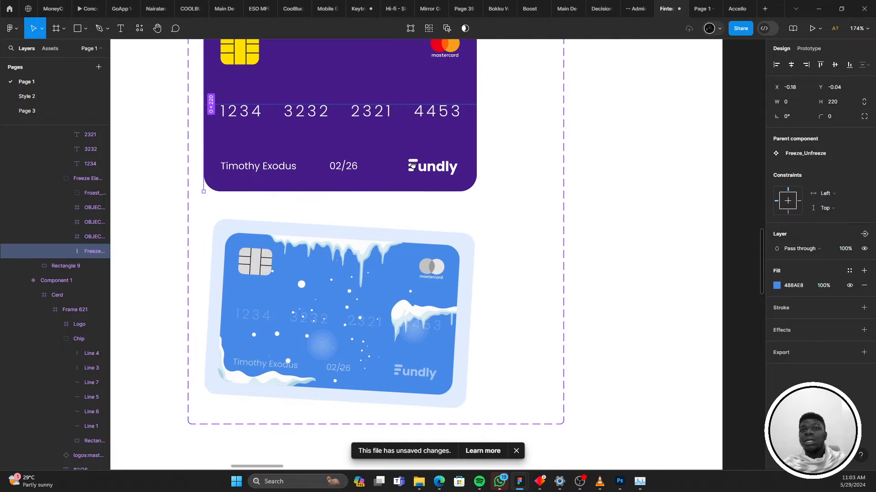
click(391, 299)
double_click(391, 297)
double_click(408, 291)
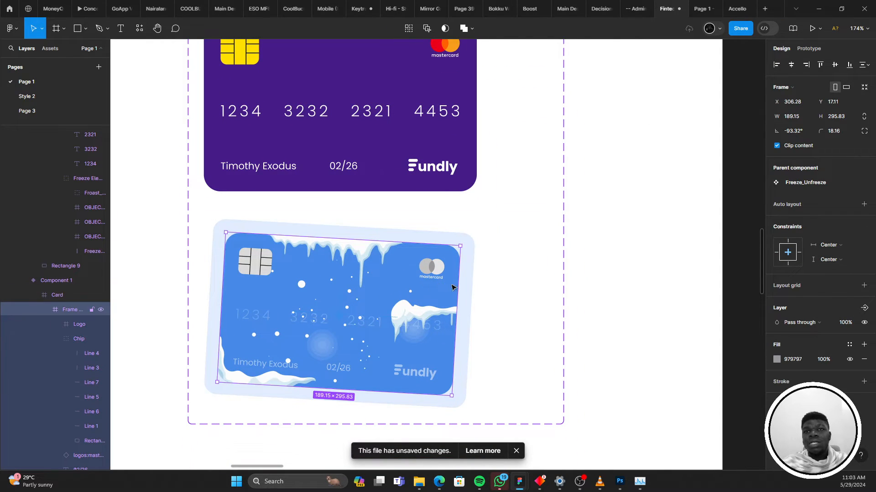
drag(463, 286, 441, 282)
key(ctrl+z)
double_click(434, 278)
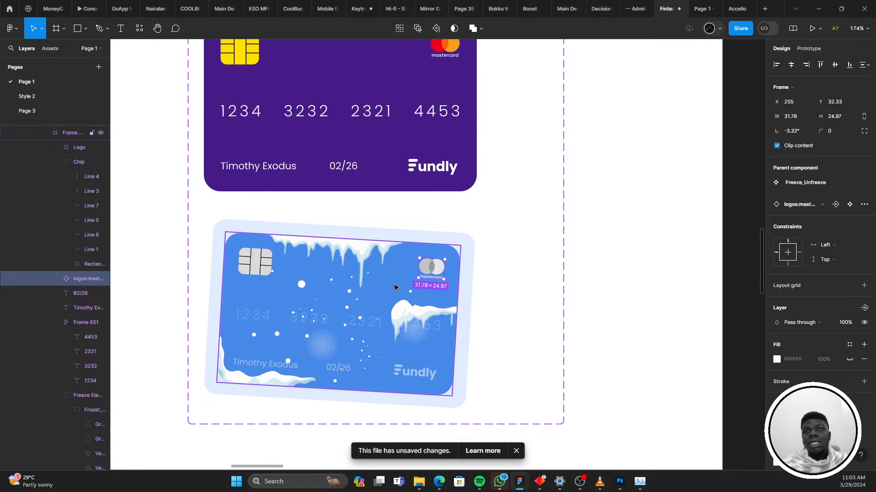
double_click(394, 285)
double_click(393, 285)
Try narrowing the frozen variant's blue Freeze rectangle to about 178 wide, undo it, and go back to the prototype preview
click(79, 407)
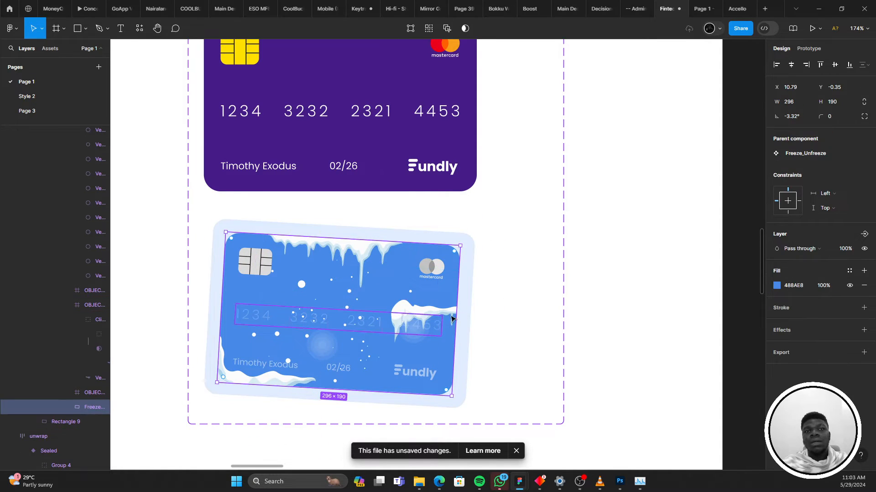
drag(423, 307, 329, 307)
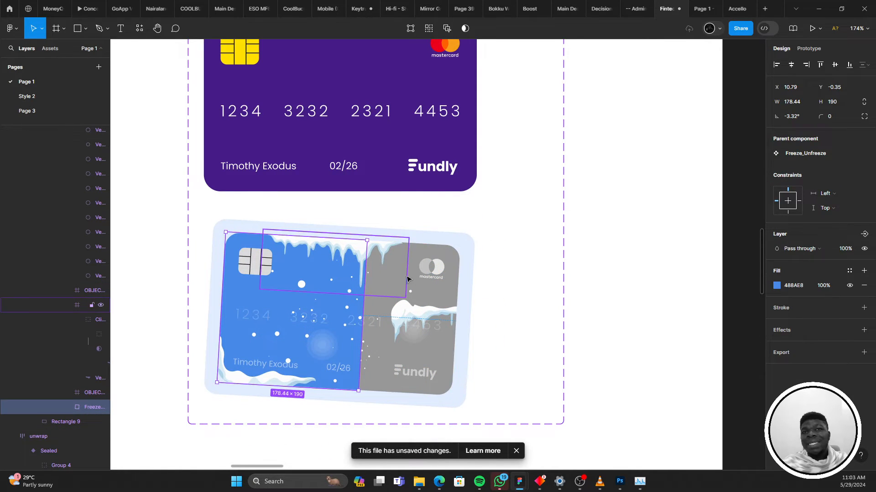
key(ctrl+z)
key(ctrl+shift+z)
key(ctrl+z)
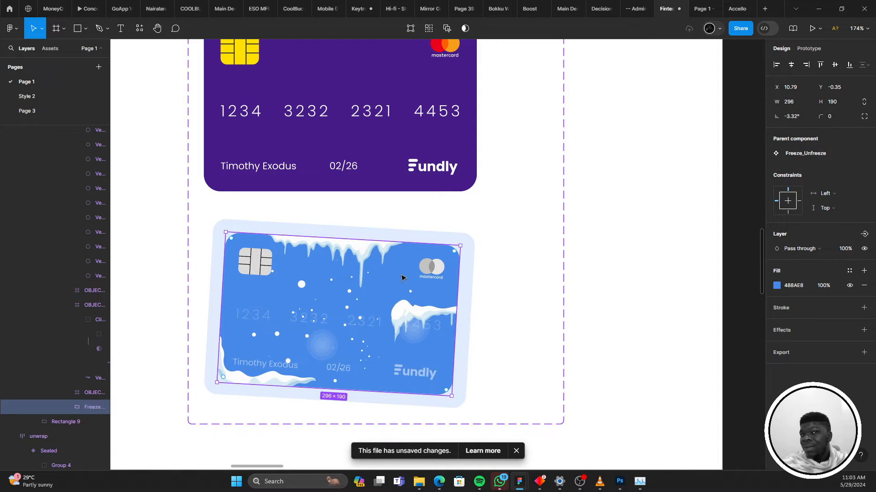
click(700, 7)
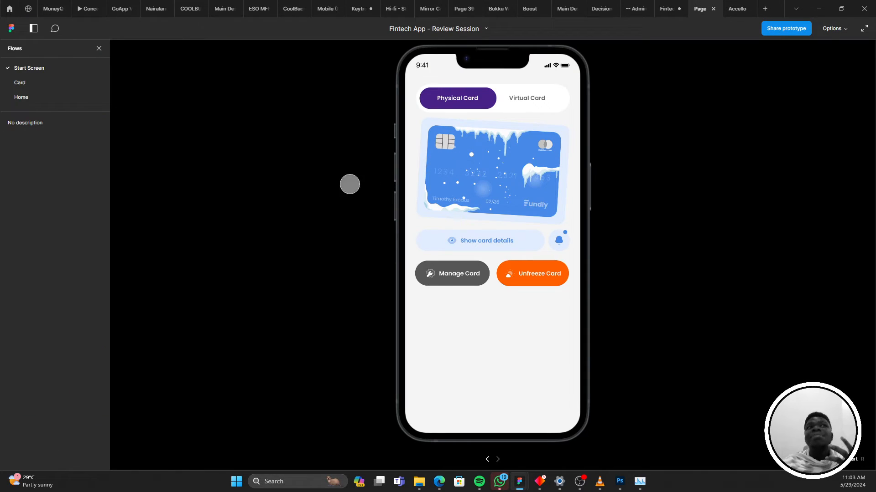
Play the unfreeze and freeze interactions in the prototype preview, confirming the freeze dialog, and return to the design file
click(549, 272)
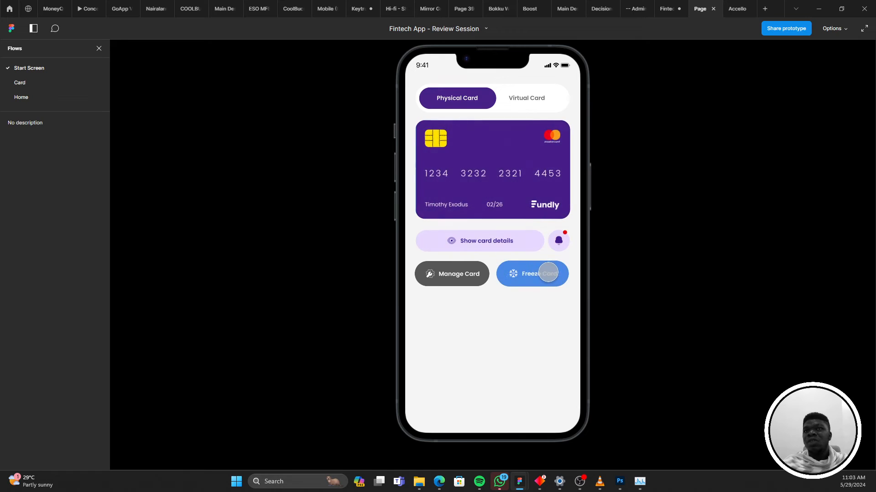
click(543, 272)
click(542, 406)
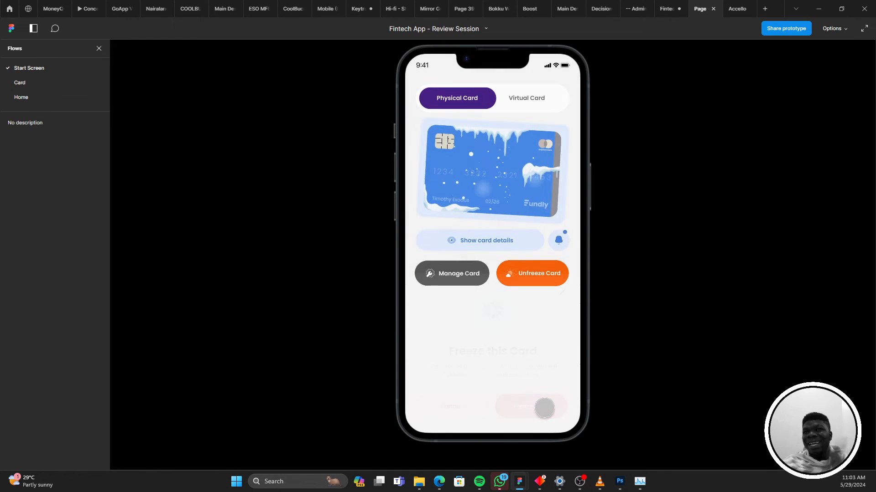
click(669, 8)
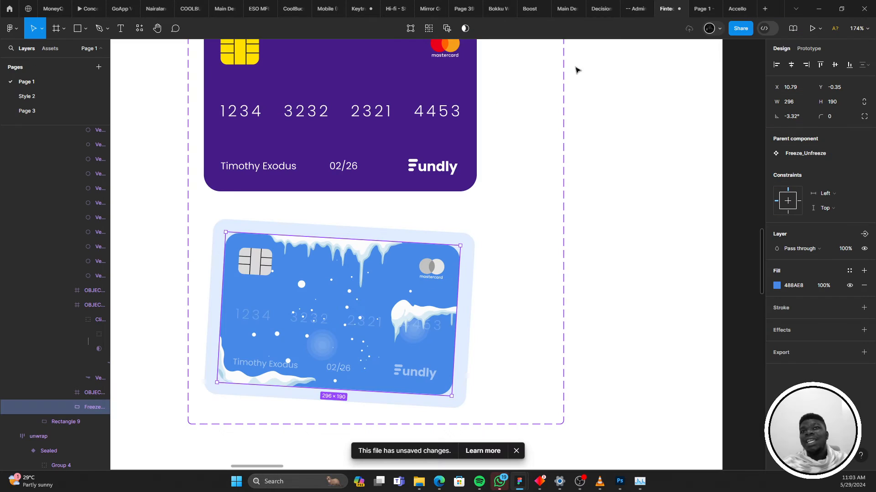
Inspect the upper icicle group and the surrounding freeze elements group inside the frozen card variant
scroll(270, 295, up, 5)
scroll(250, 277, down, 6)
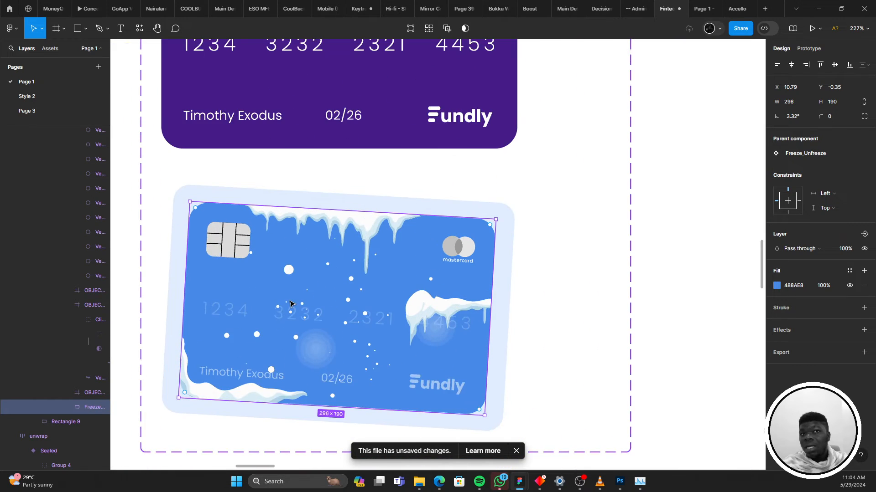
scroll(354, 221, up, 6)
click(354, 221)
scroll(429, 297, up, 3)
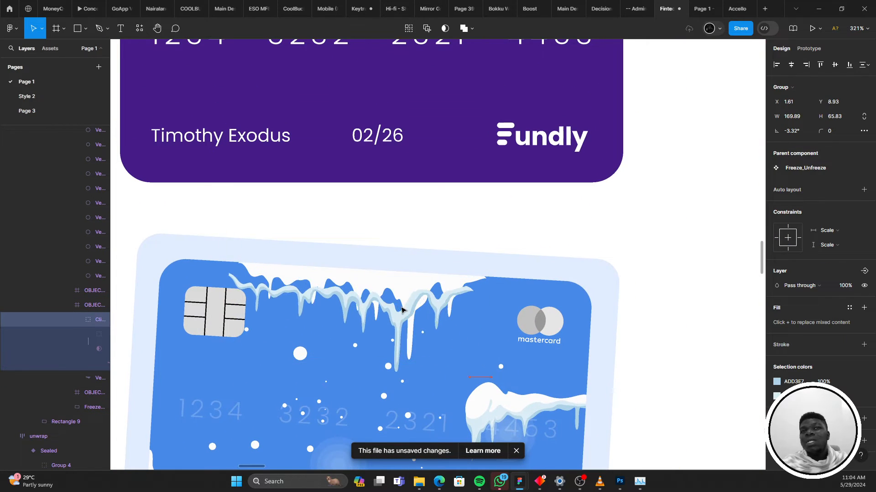
click(540, 338)
double_click(386, 299)
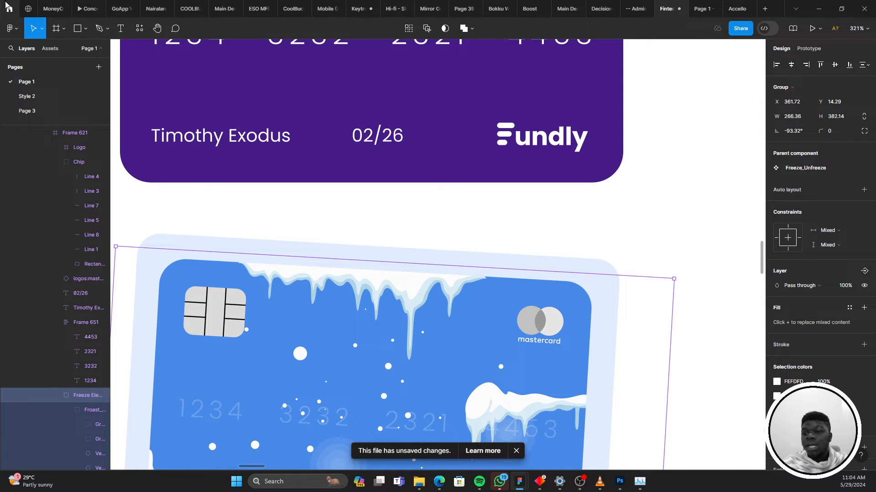
scroll(228, 210, down, 4)
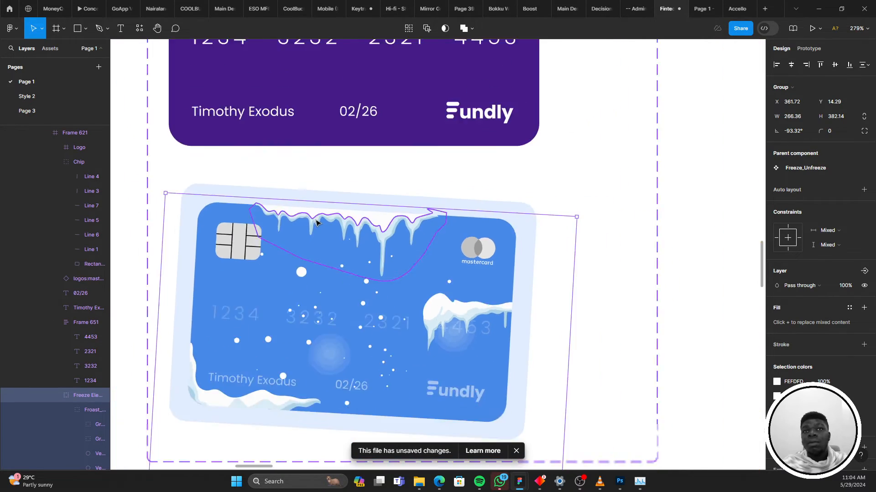
scroll(322, 246, up, 2)
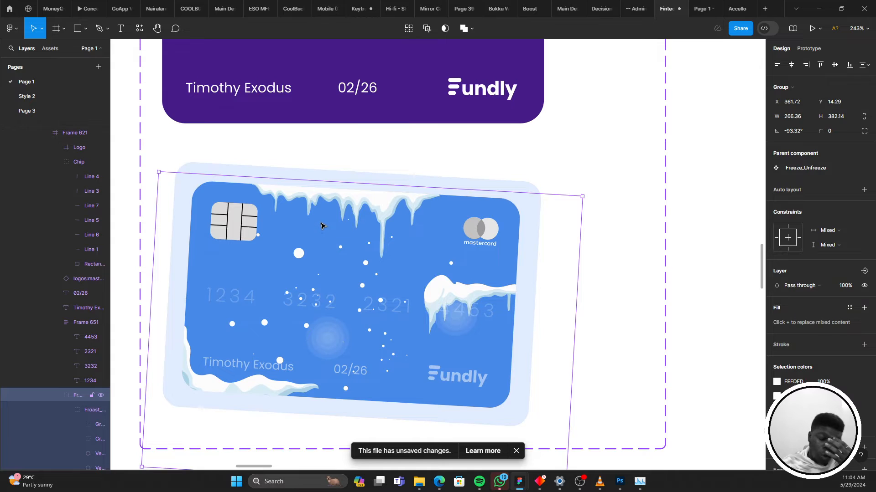
Try moving the icicle group downward on the frozen card, and undo the move
double_click(385, 214)
scroll(384, 213, up, 3)
double_click(382, 208)
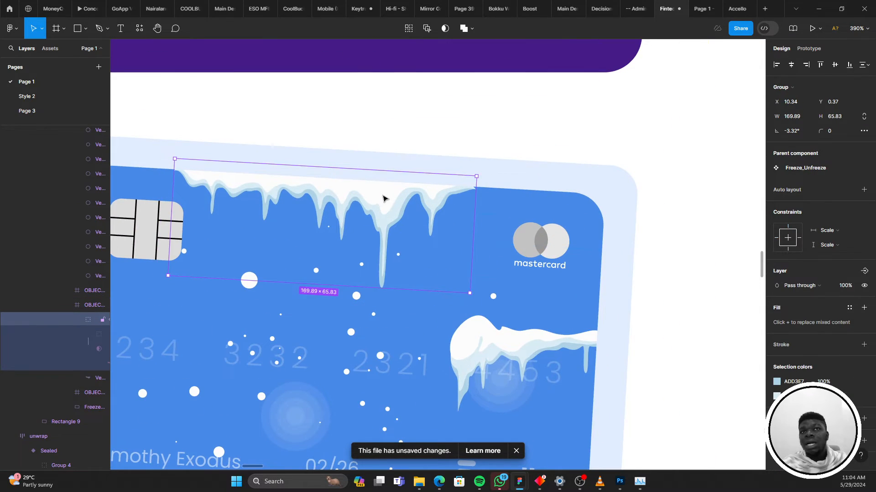
drag(385, 198, 371, 240)
key(ctrl+z)
Inspect the card number frame, Frame 621 and the snow elements group inside the frozen variant
click(465, 331)
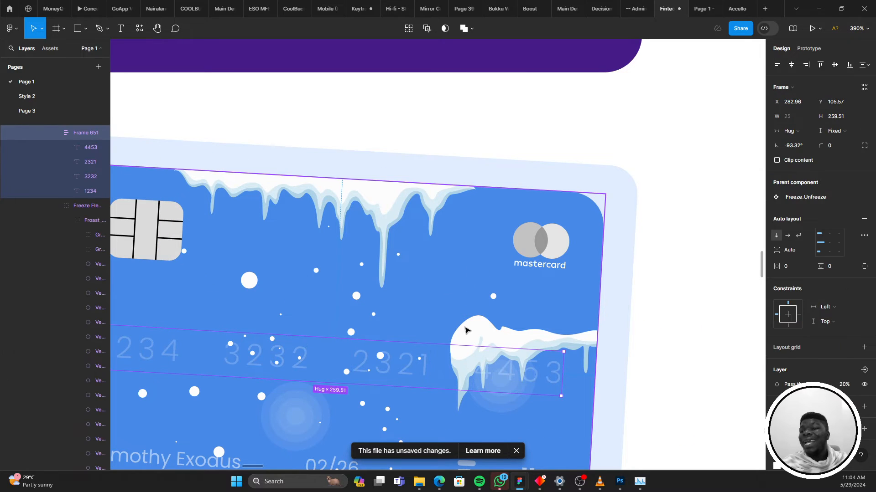
scroll(465, 332, down, 3)
scroll(358, 346, down, 3)
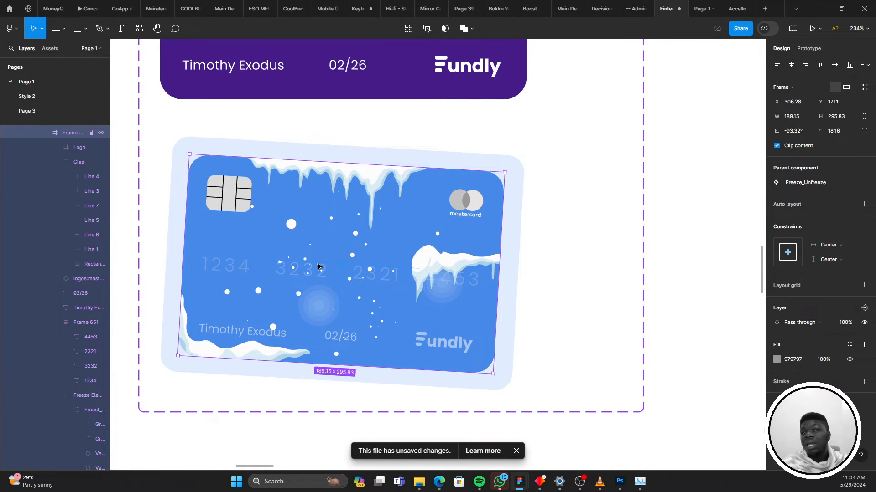
scroll(293, 292, up, 6)
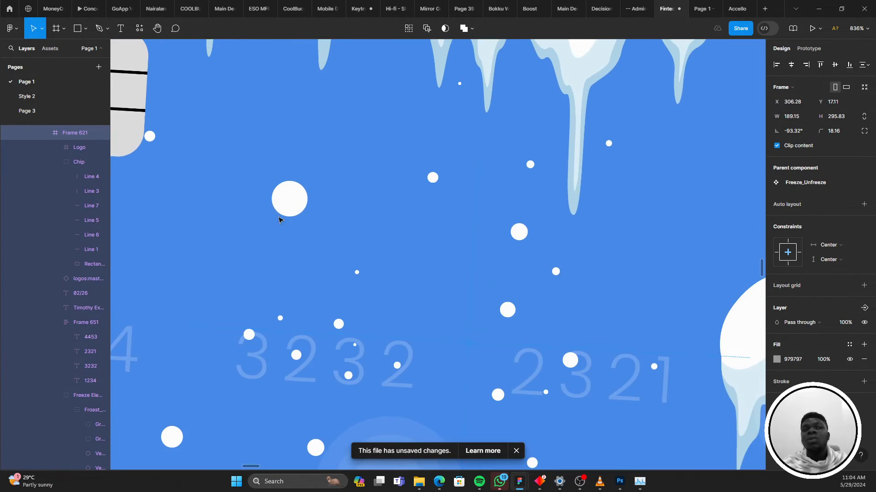
click(279, 215)
scroll(280, 215, down, 5)
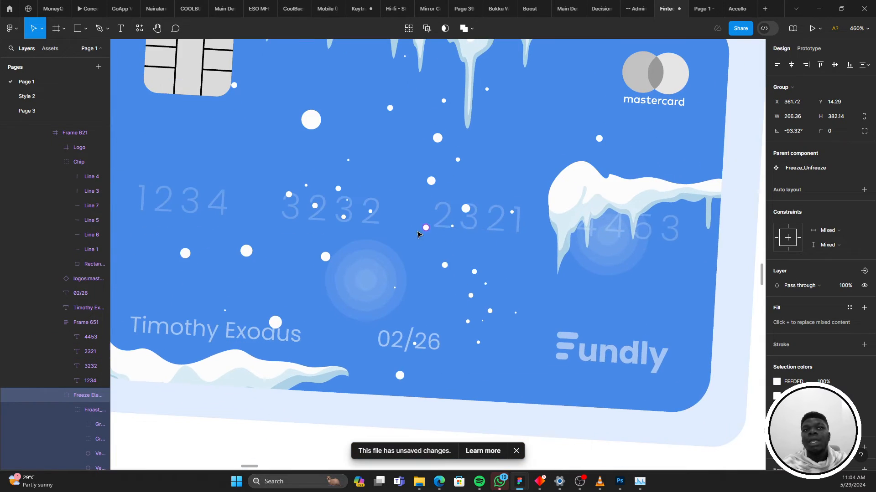
scroll(345, 330, up, 2)
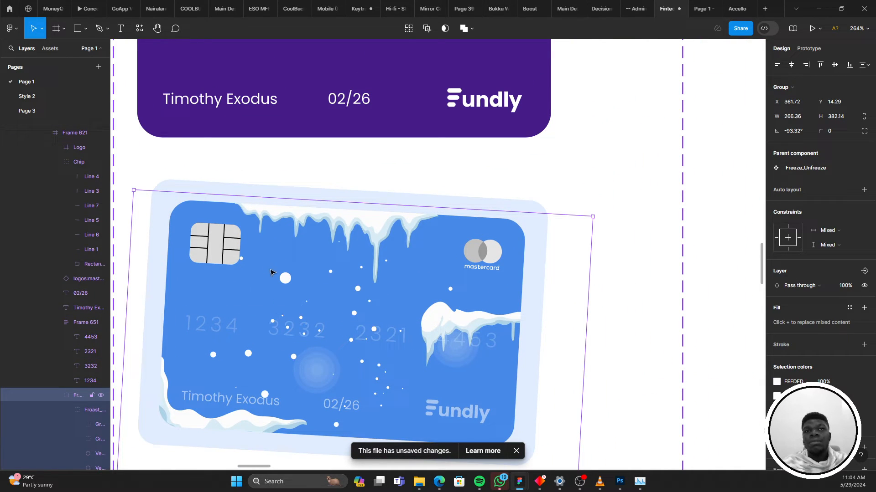
Inspect the frozen variant's faded card number, cardholder name, expiry date and Fundly logo
click(290, 330)
scroll(289, 331, up, 4)
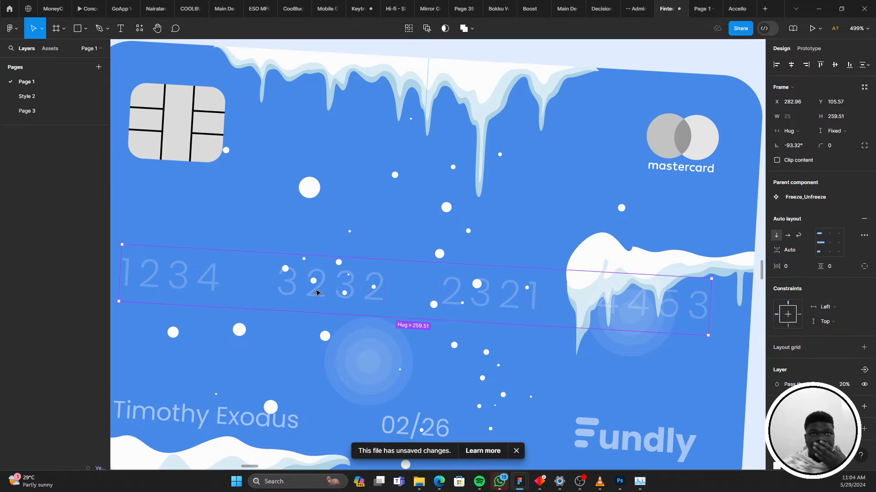
double_click(316, 293)
scroll(317, 293, left, 3)
click(328, 249)
scroll(322, 260, down, 3)
scroll(355, 294, right, 1)
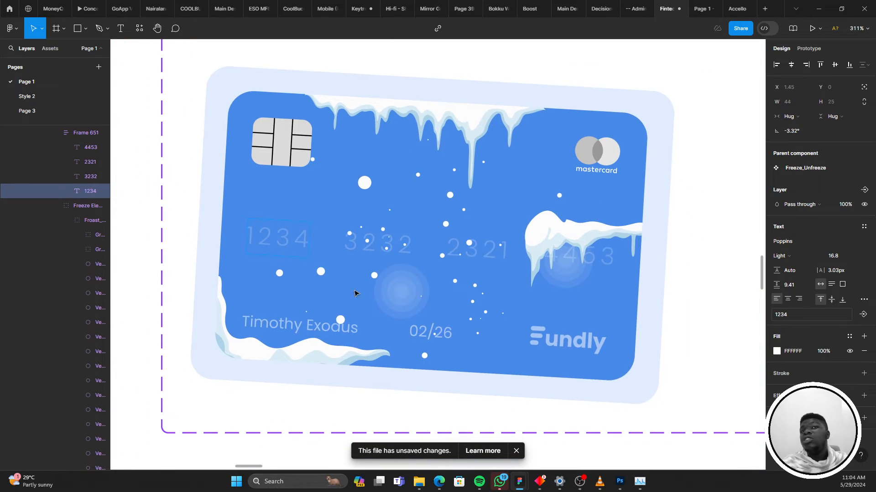
click(330, 326)
scroll(545, 343, down, 5)
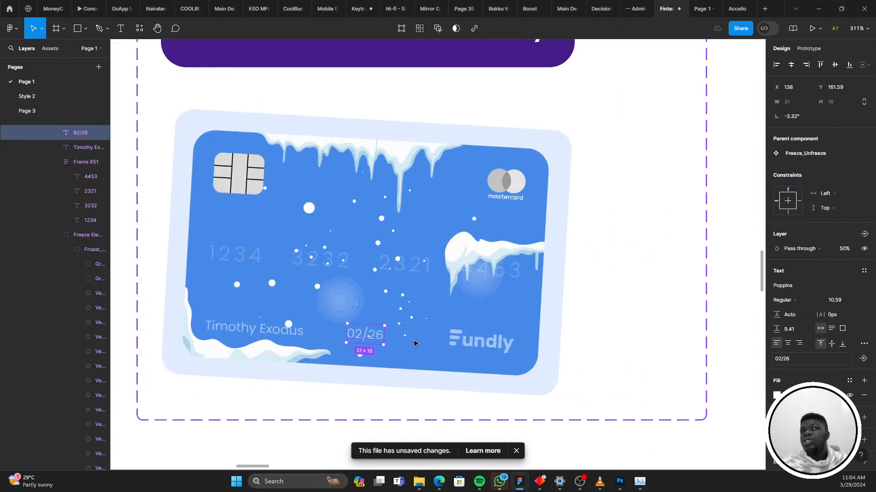
click(532, 346)
Show the hidden shadow effect on the frozen variant's Card frame, and select the Freeze_Unfreeze component set
ctrl+click(499, 252)
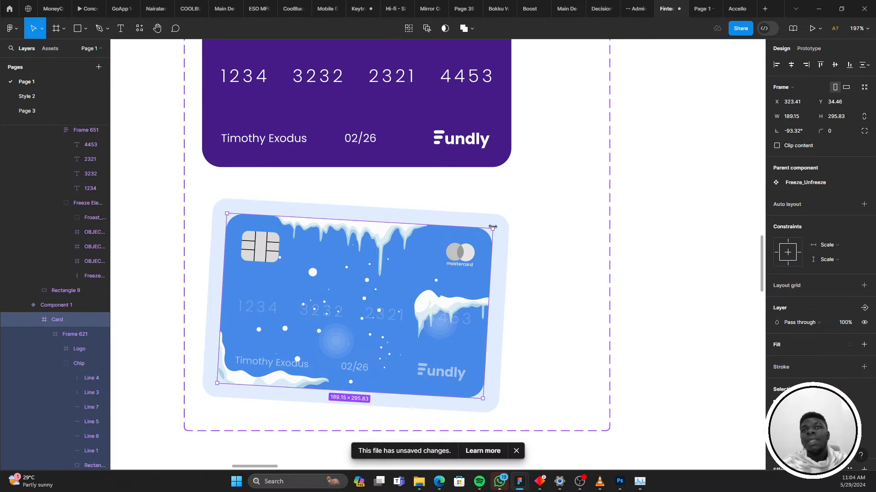
scroll(496, 237, up, 3)
mouse_move(483, 230)
mouse_down()
mouse_move(442, 311)
mouse_move(481, 239)
mouse_up()
scroll(444, 311, up, 1)
click(507, 252)
double_click(453, 252)
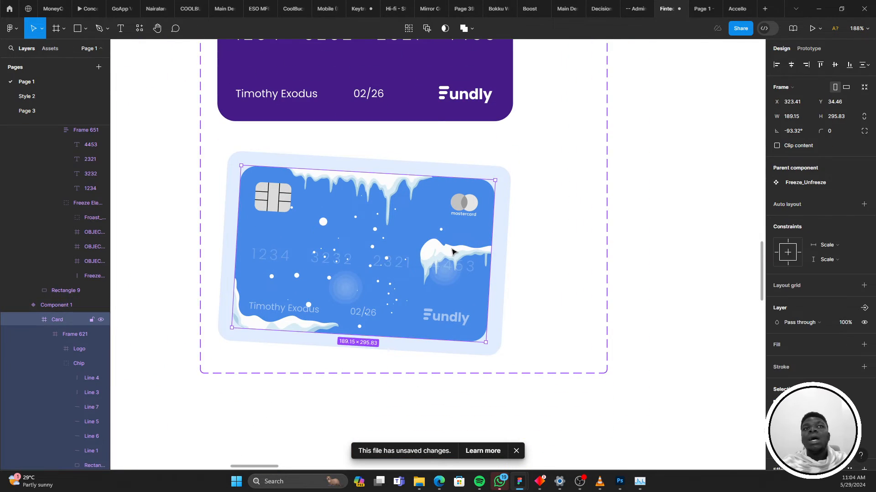
scroll(737, 357, down, 1)
scroll(803, 357, down, 2)
click(849, 413)
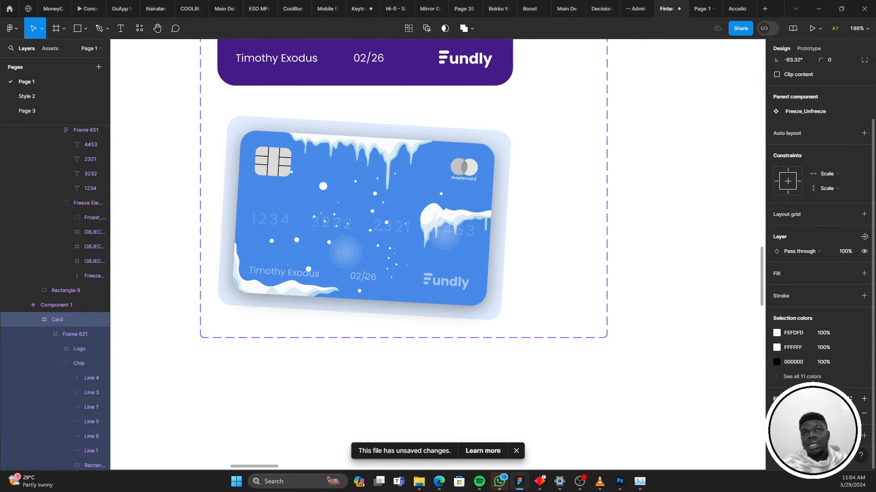
scroll(609, 379, up, 1)
click(567, 274)
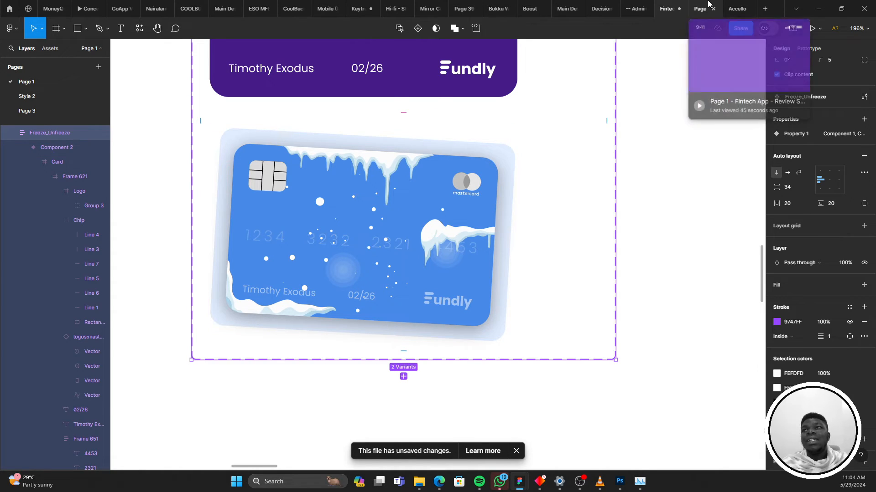
Review both Freeze_Unfreeze variants, play the unfreeze interaction in the prototype preview, and return to the design file
click(702, 9)
click(668, 9)
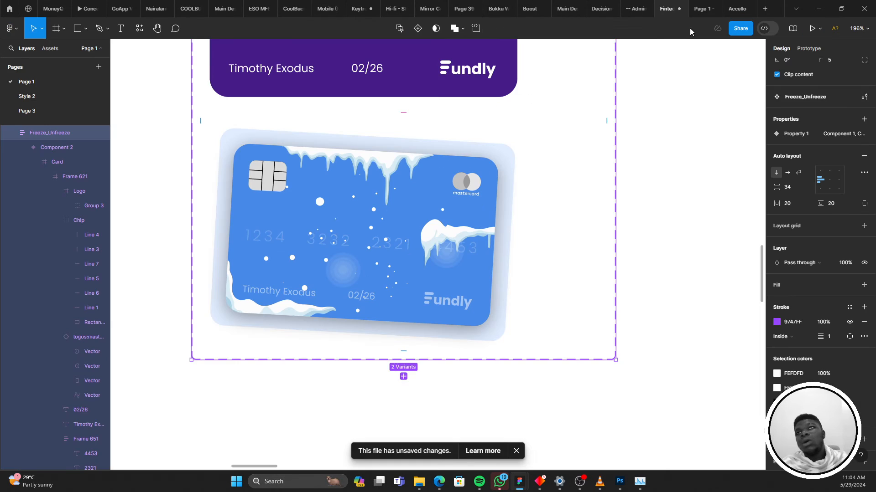
scroll(567, 121, down, 3)
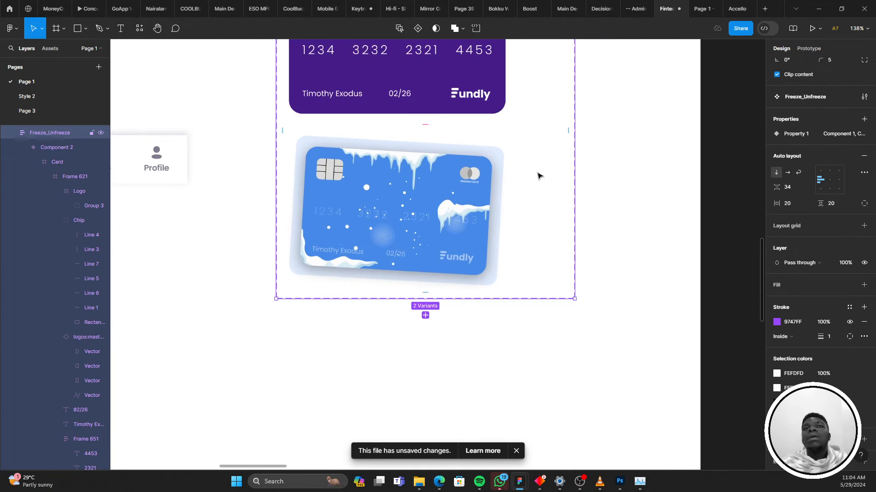
scroll(541, 150, down, 5)
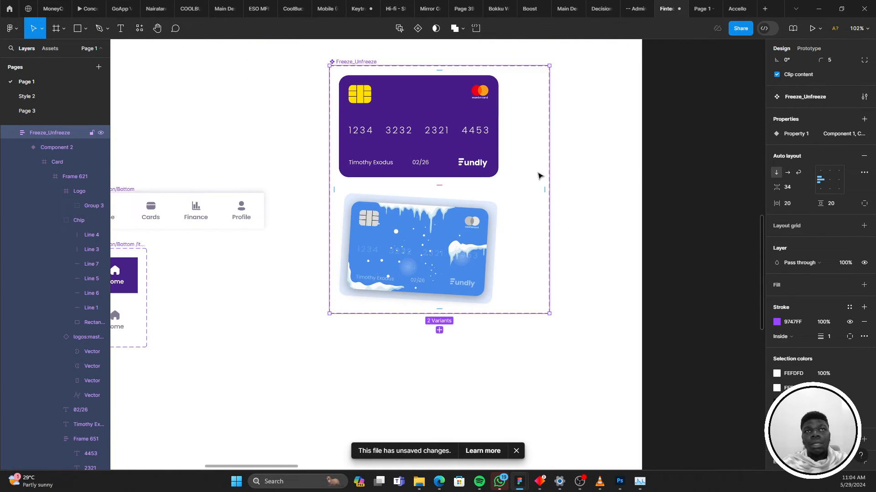
click(697, 6)
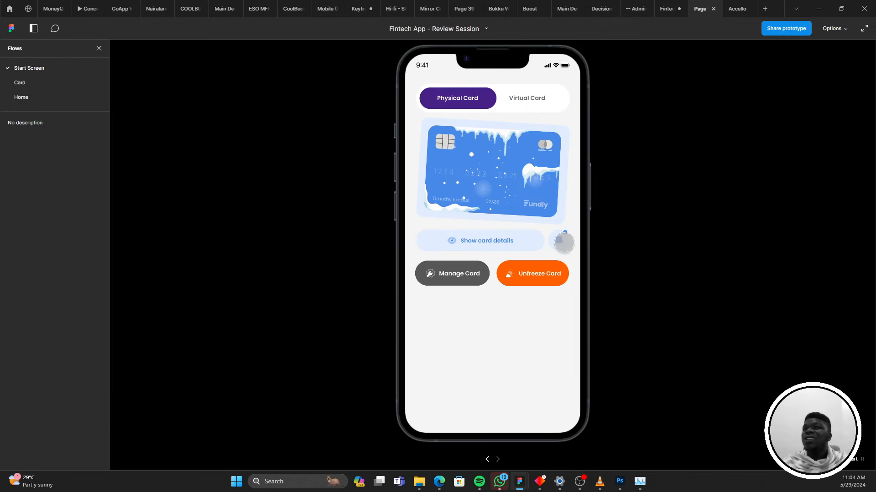
click(547, 277)
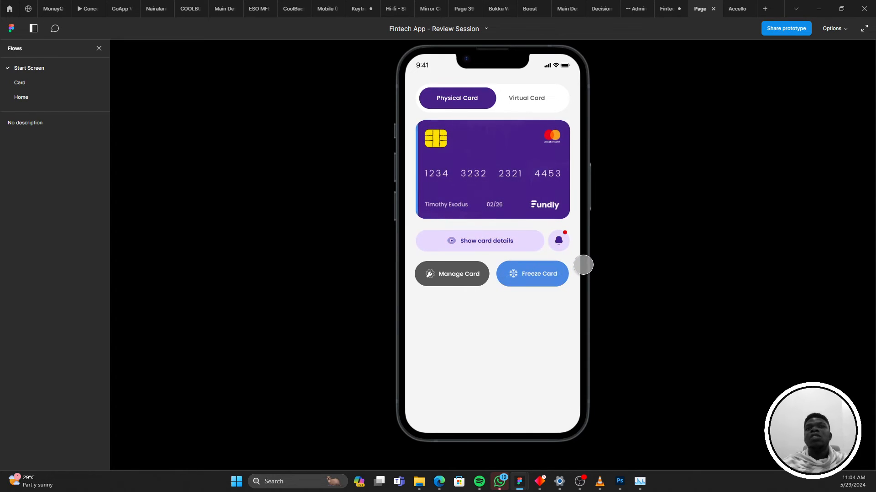
click(667, 9)
Locate the "Pin created successfully" screen among the prototype frames and select its circular Confirm instance
scroll(362, 309, down, 2)
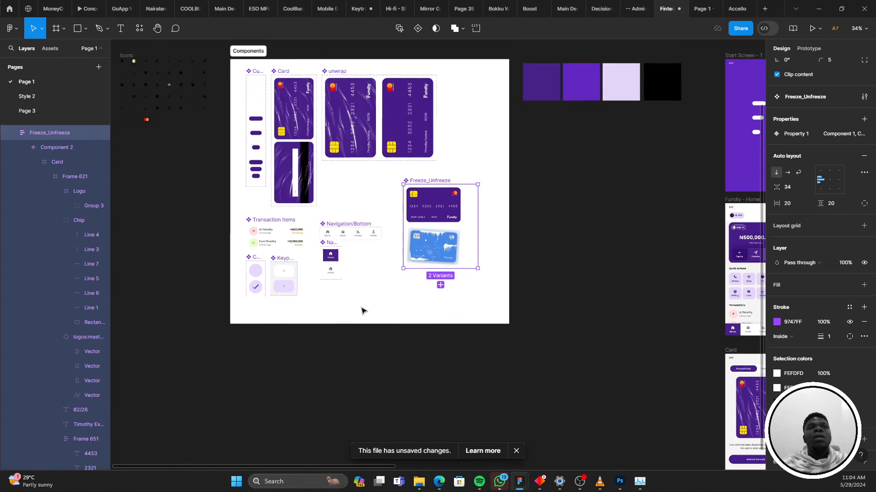
scroll(365, 329, up, 2)
drag(369, 357, 389, 299)
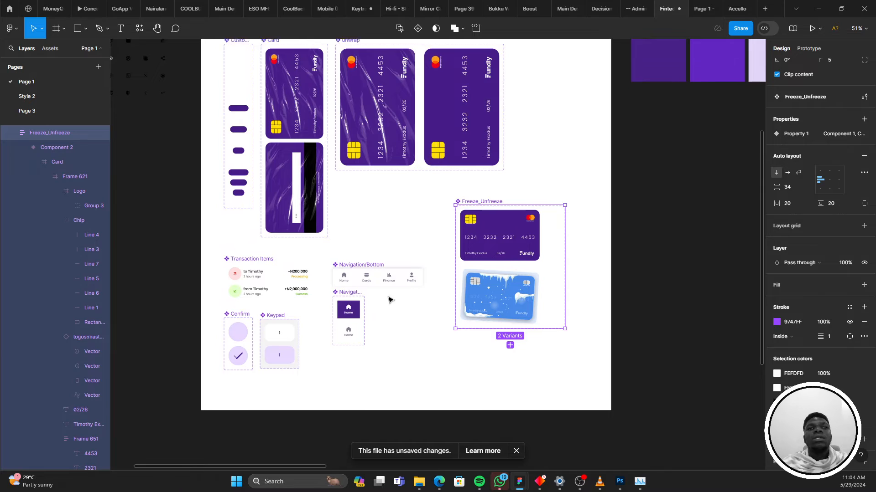
scroll(469, 205, down, 3)
scroll(135, 176, up, 2)
scroll(141, 171, up, 5)
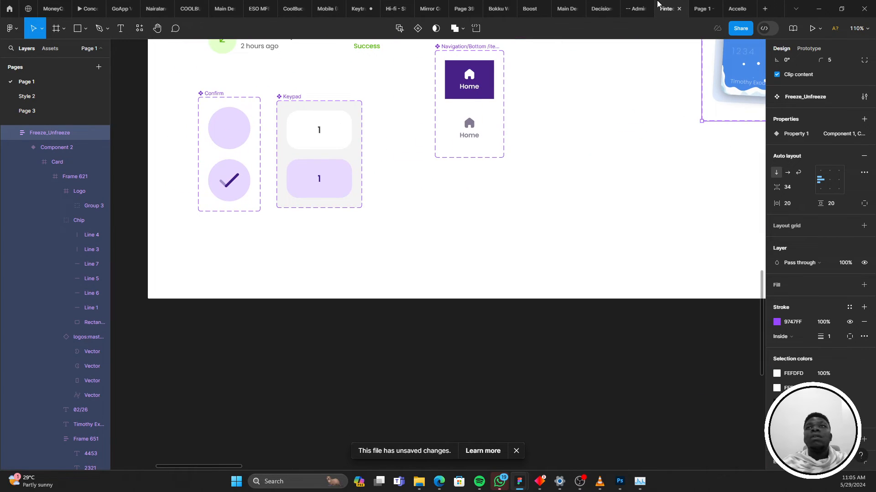
scroll(523, 205, down, 5)
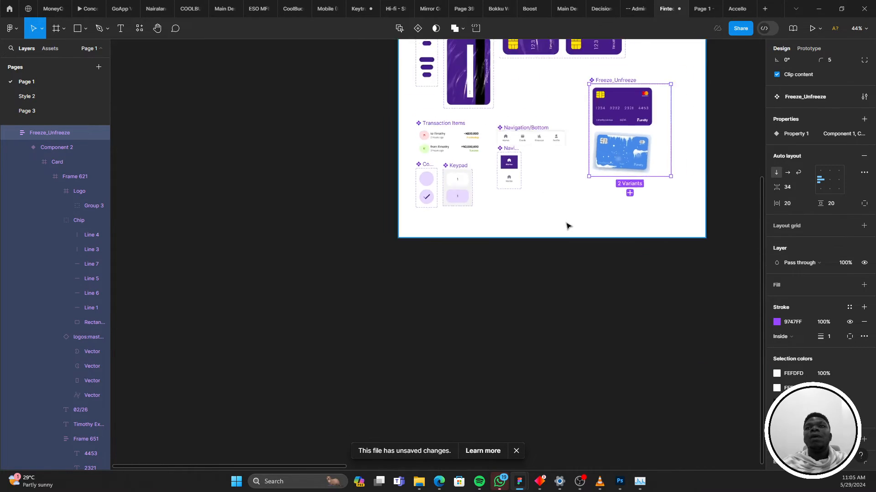
drag(606, 282, 444, 273)
scroll(444, 274, up, 3)
drag(535, 276, 272, 242)
scroll(511, 244, up, 1)
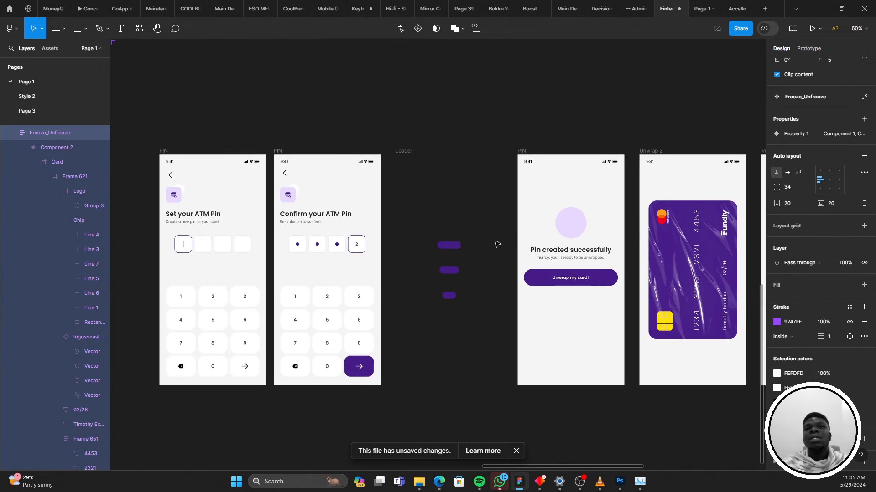
drag(577, 233, 356, 241)
click(351, 235)
scroll(348, 232, up, 3)
right_click(348, 232)
click(538, 130)
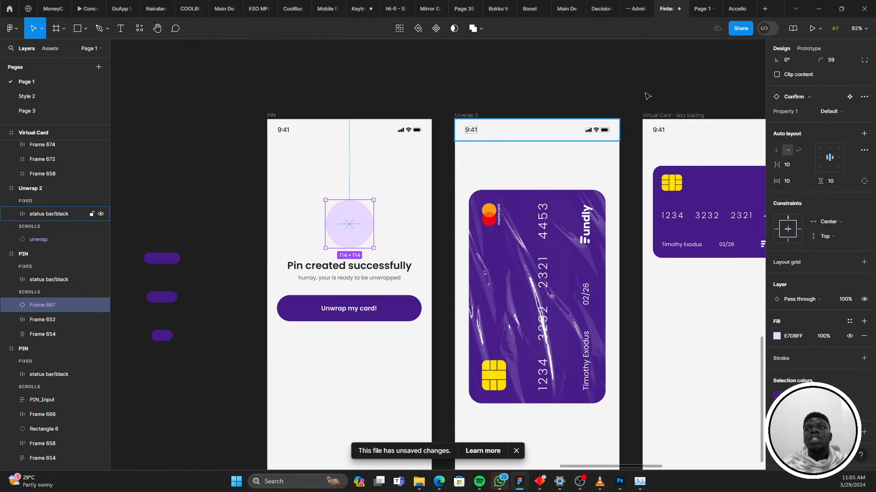
Preview the "Pin created successfully" screen's checkmark animation, and go to the circle's main component in the Confirm set
click(811, 28)
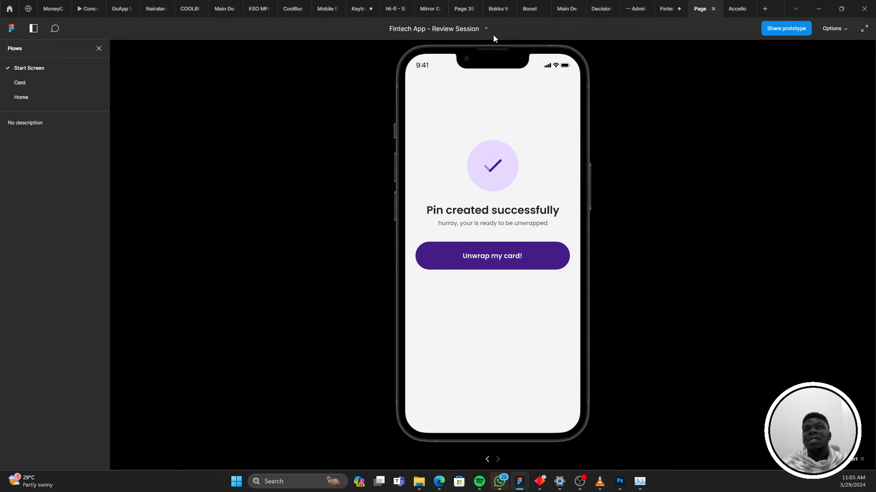
mouse_move(488, 31)
click(480, 47)
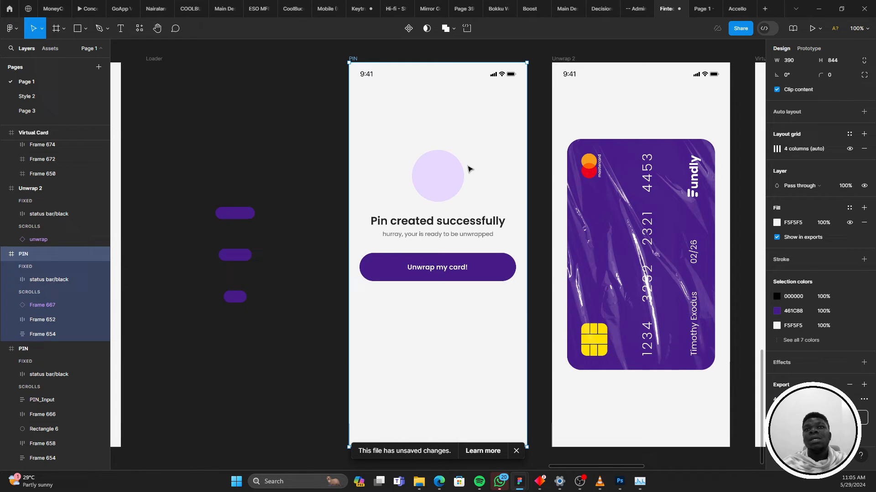
right_click(458, 188)
click(532, 346)
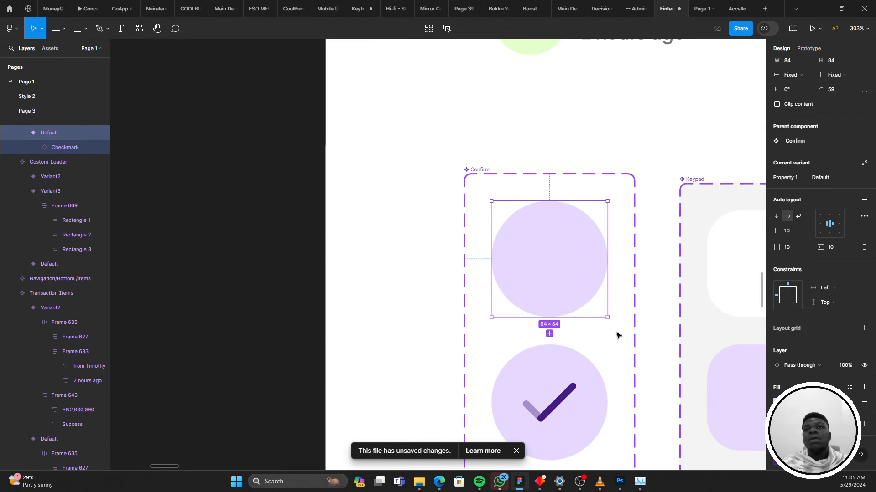
Examine the Confirm set's Default variant, checking its After delay interaction and the size and opacity of its hidden Checkmark
click(813, 50)
scroll(606, 196, right, 2)
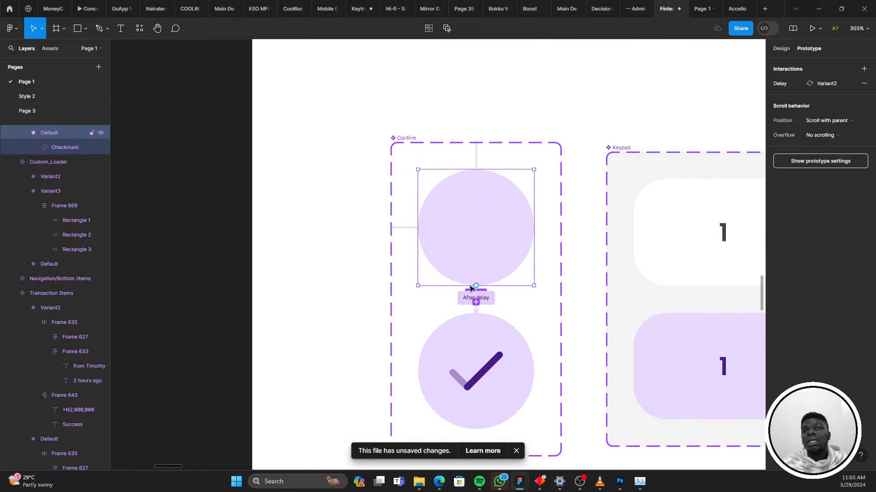
click(476, 231)
click(780, 49)
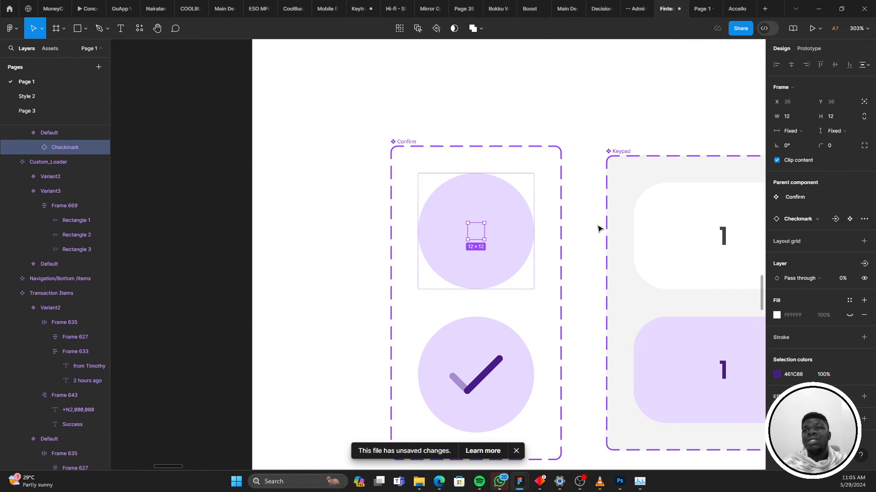
scroll(598, 228, down, 2)
scroll(549, 330, right, 3)
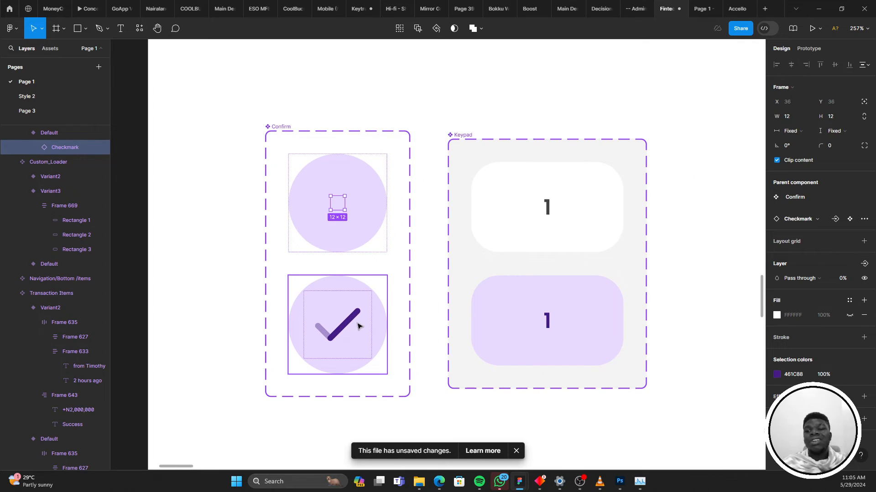
Review the trigger, target variant and Smart animate settings of the Confirm set's Default variant interaction
click(274, 128)
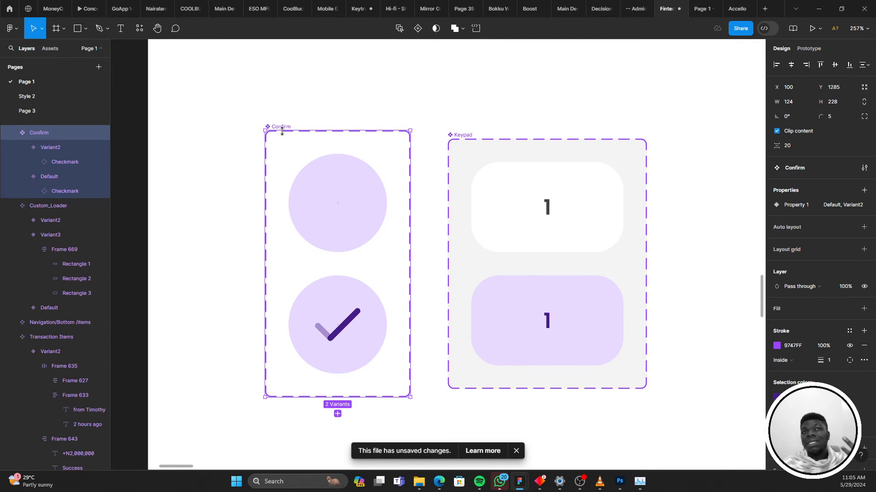
click(324, 199)
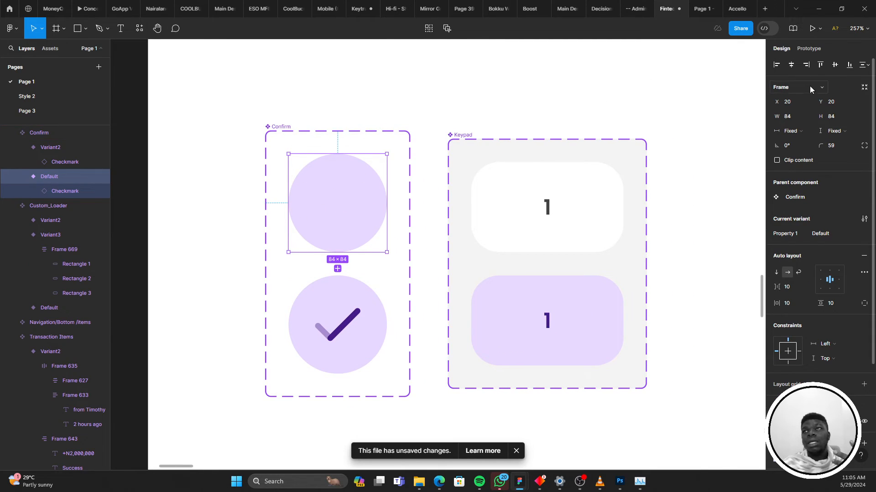
click(808, 48)
click(803, 84)
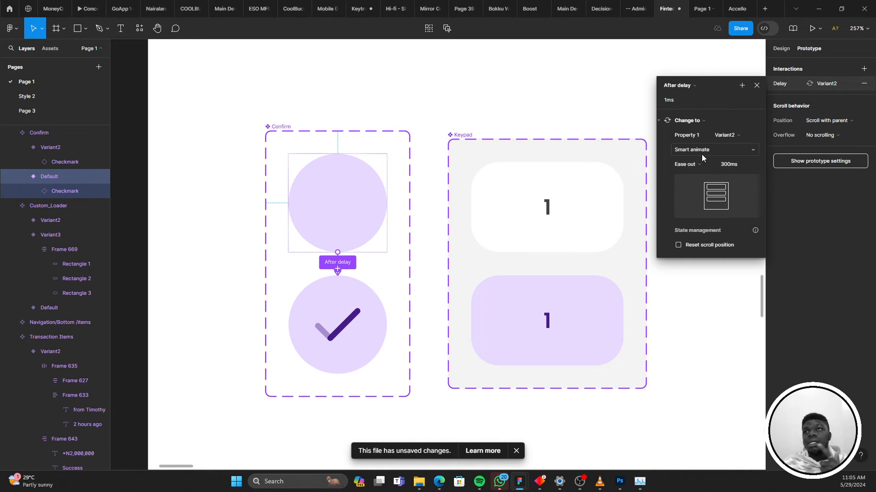
click(755, 86)
Check the Keypad Default variant's While pressing interaction, try the keypad in the prototype's Card flow, and return to the design file
scroll(401, 191, right, 3)
click(395, 199)
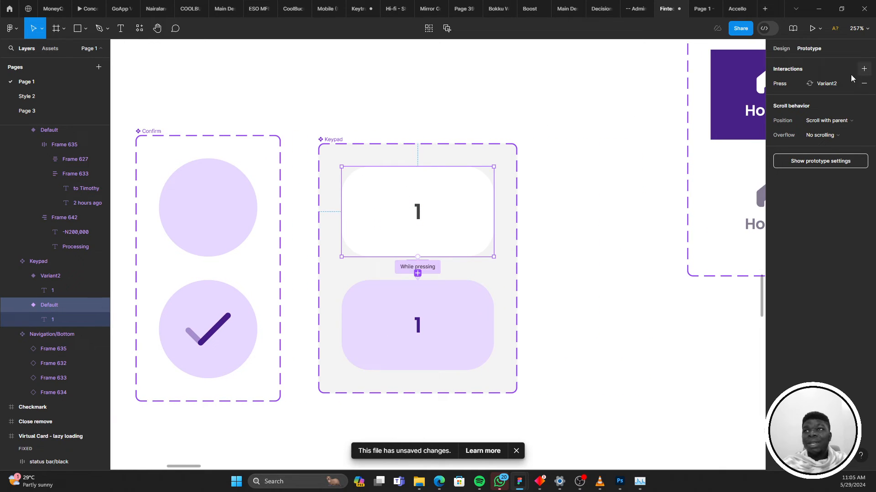
click(697, 7)
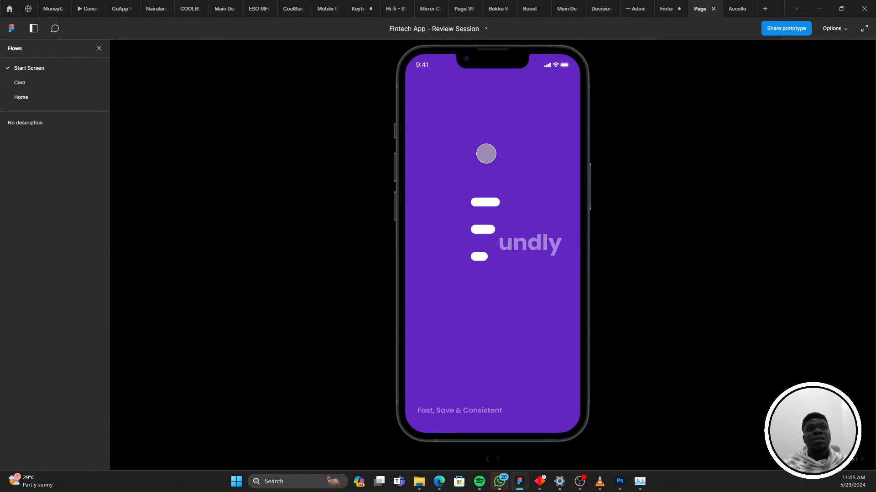
click(20, 83)
click(498, 355)
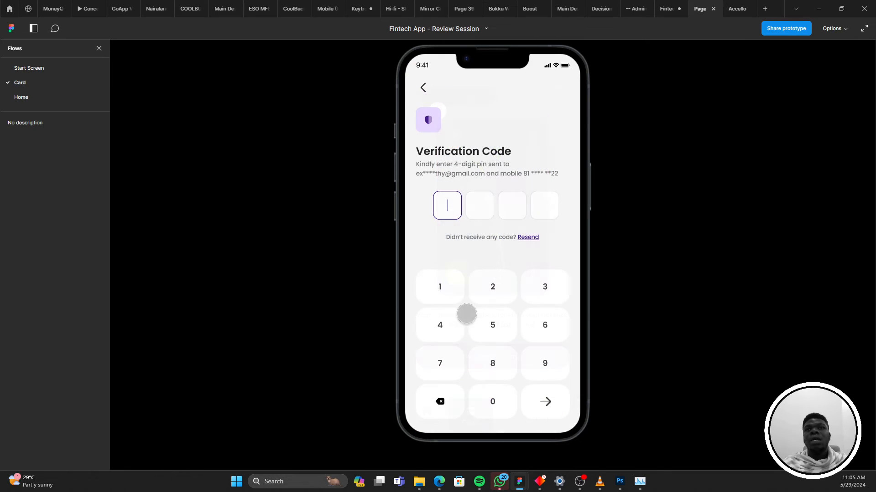
click(427, 288)
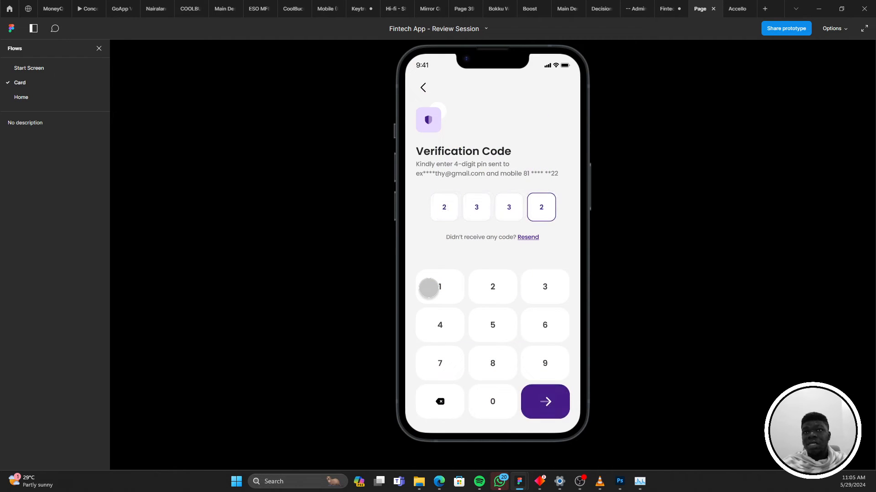
click(656, 10)
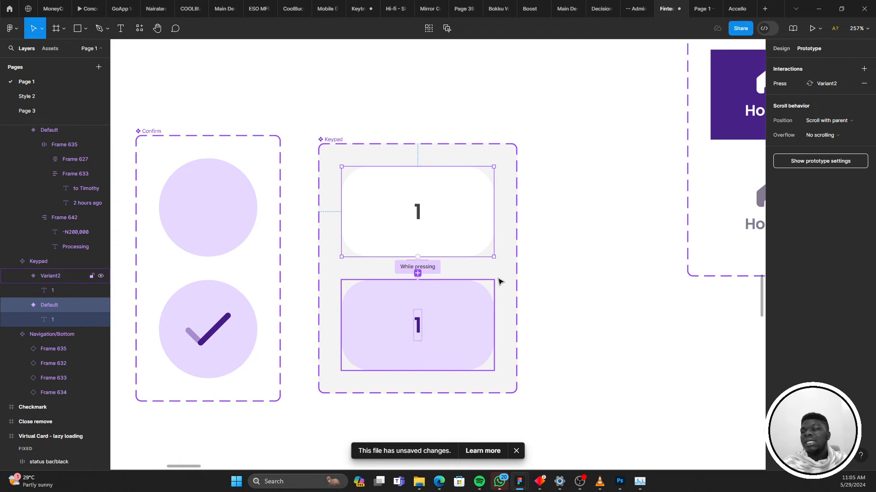
Locate the Virtual Card screen among the prototype frames and show its design properties
scroll(498, 281, down, 10)
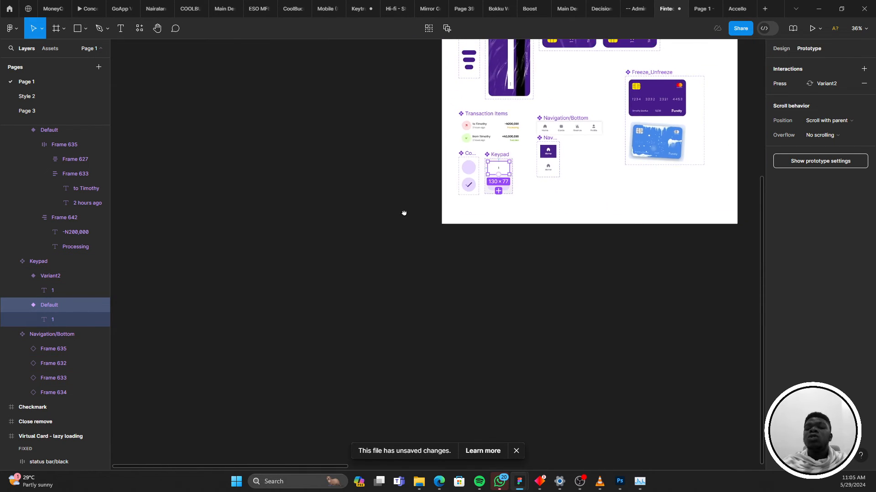
drag(404, 213, 171, 254)
scroll(389, 214, down, 4)
drag(457, 215, 340, 271)
scroll(466, 267, up, 3)
drag(684, 305, 306, 211)
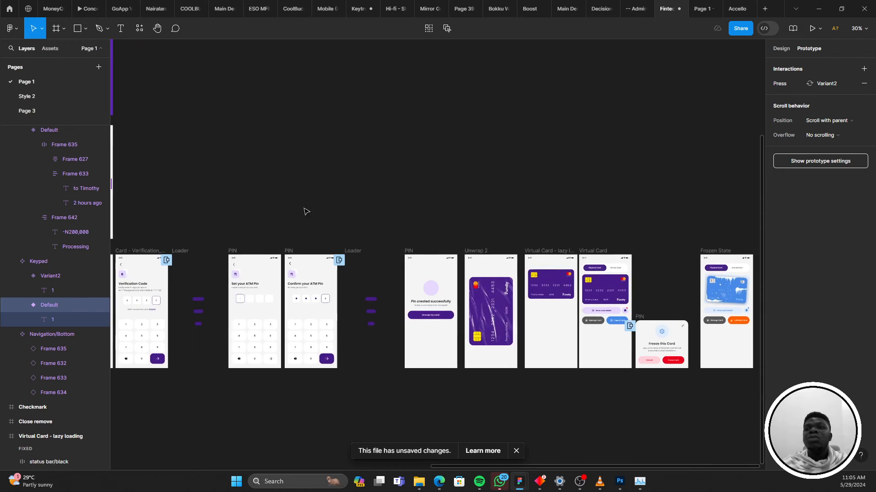
scroll(305, 212, up, 6)
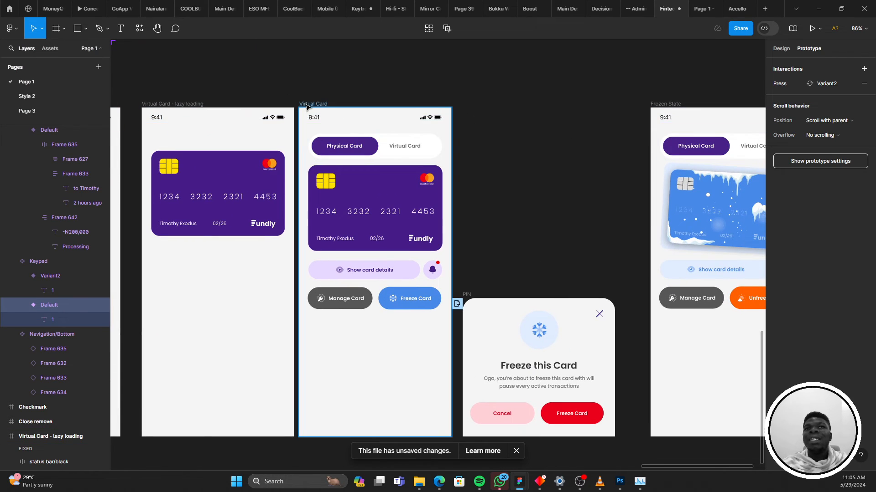
click(306, 105)
click(787, 48)
Draw a rectangle on the Virtual Card frame and stretch it to cover the whole screen at 391 × 844
key(r)
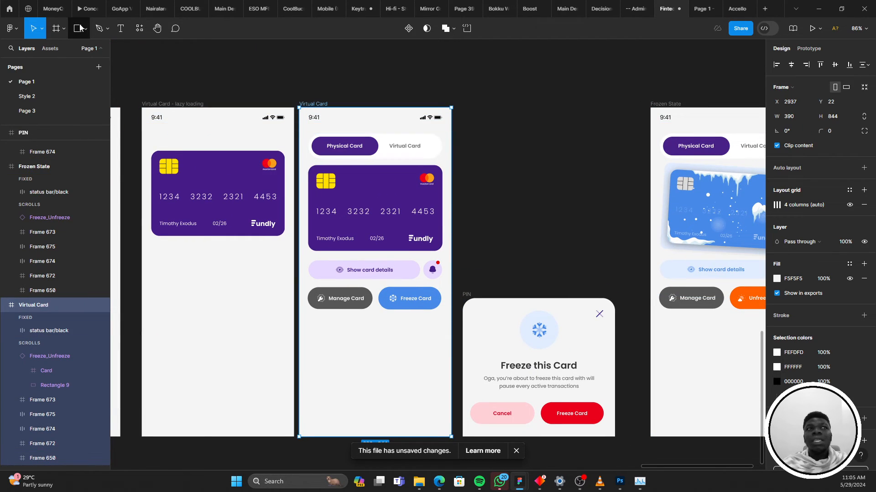
mouse_move(299, 109)
mouse_down()
mouse_move(424, 414)
mouse_move(484, 404)
mouse_move(293, 275)
mouse_up()
key(ctrl+z)
scroll(369, 256, down, 1)
click(77, 28)
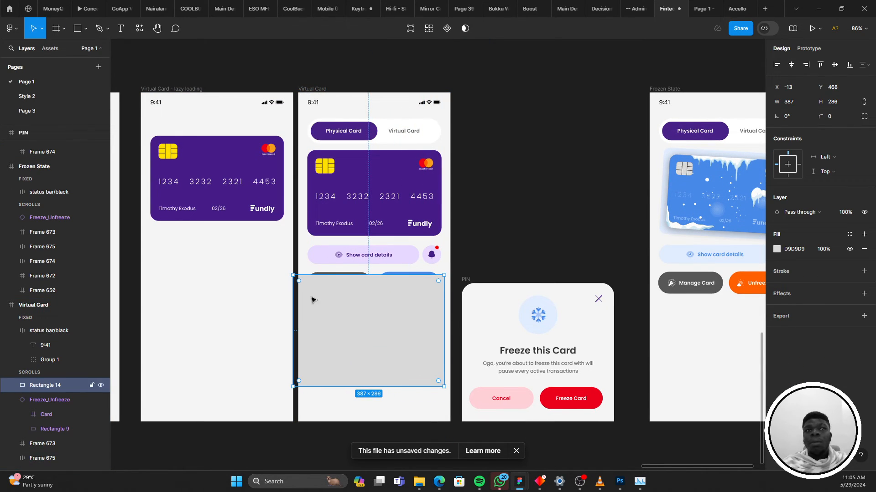
drag(320, 307, 325, 310)
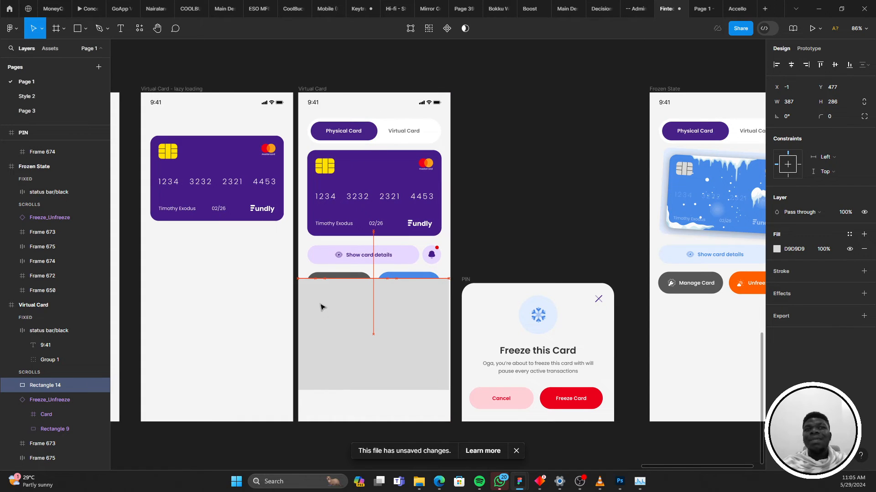
drag(366, 277, 376, 93)
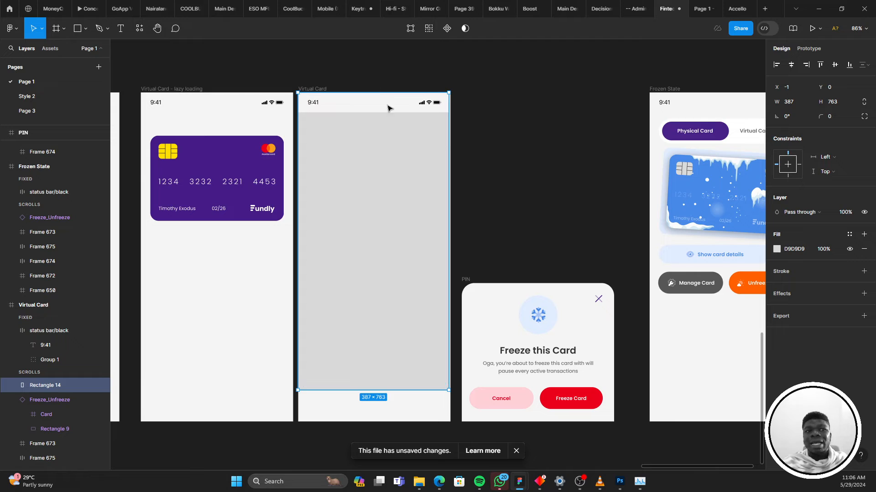
drag(448, 389, 450, 423)
Set the covering rectangle's scroll position to Fixed and raise it above the status bar
click(820, 48)
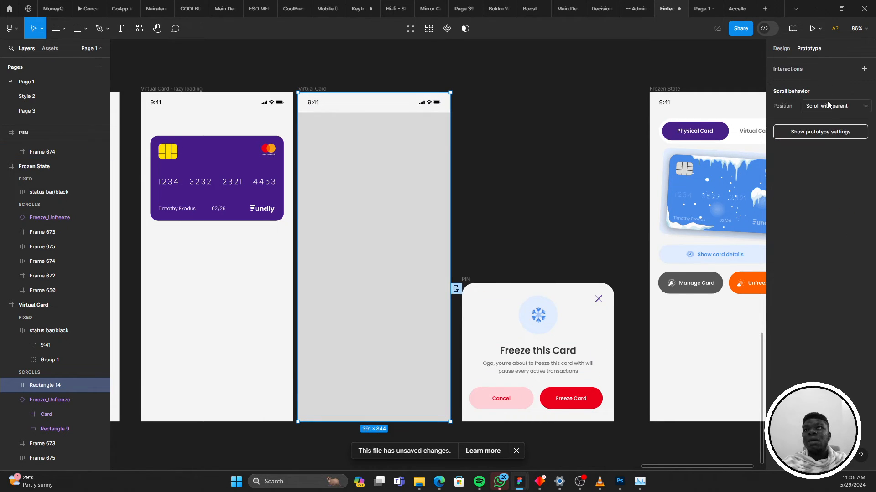
click(828, 106)
click(830, 115)
key(ctrl+])
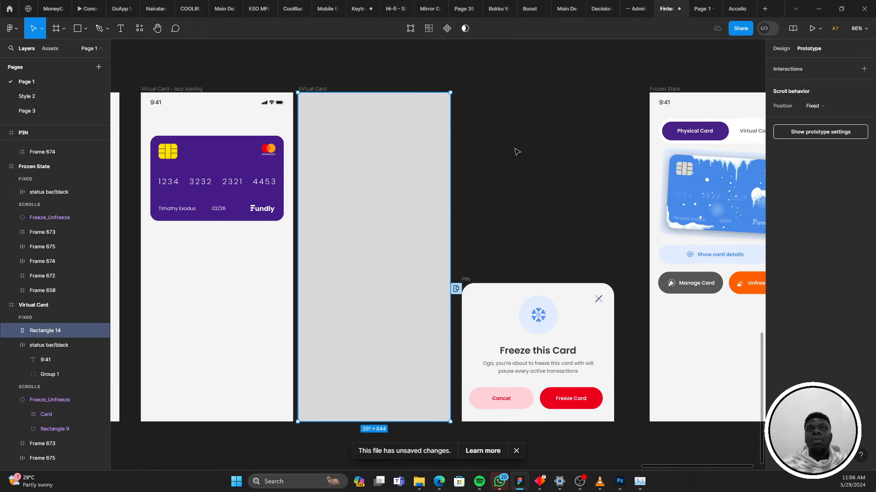
Fill the covering rectangle with black (000000) at 65% opacity
click(781, 48)
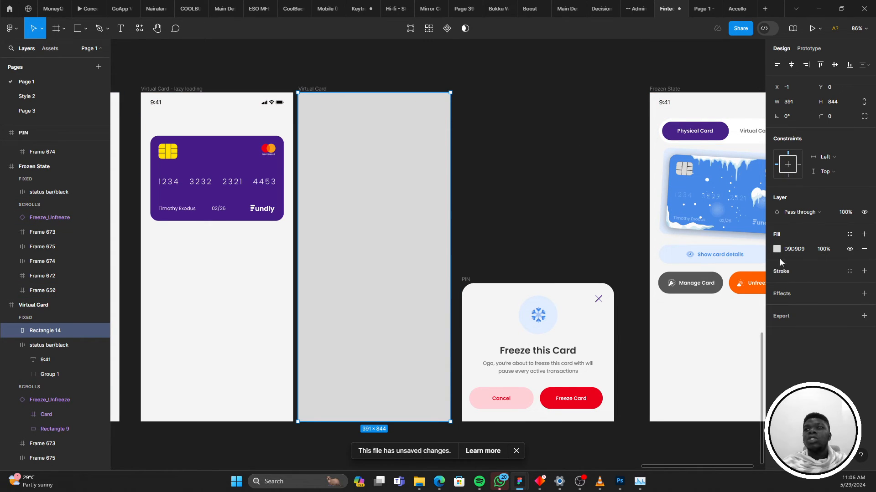
click(776, 249)
drag(697, 291, 541, 420)
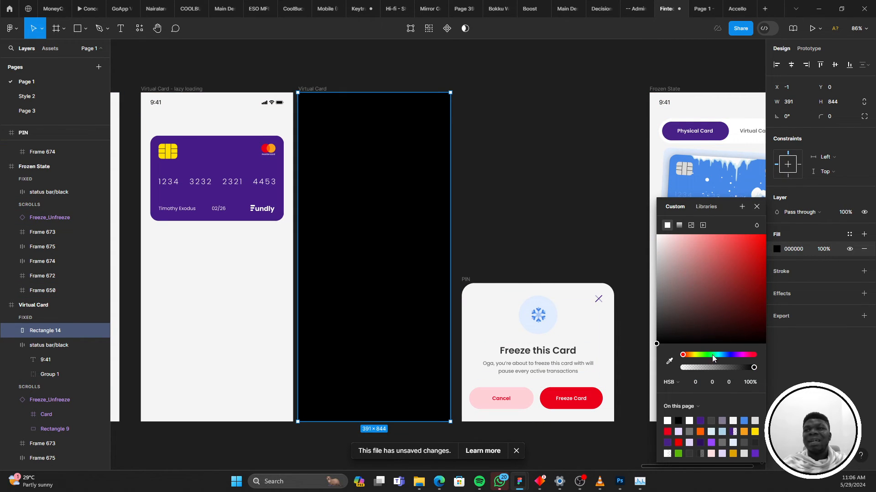
drag(720, 367, 718, 368)
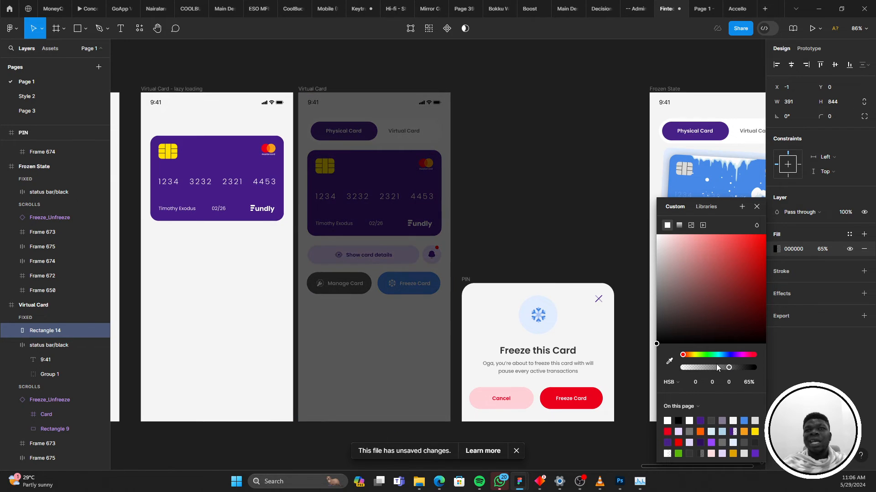
Move the PIN frame with the freeze dialog onto the lower part of the Virtual Card screen and set its position to Fixed
click(468, 279)
drag(468, 279, 305, 275)
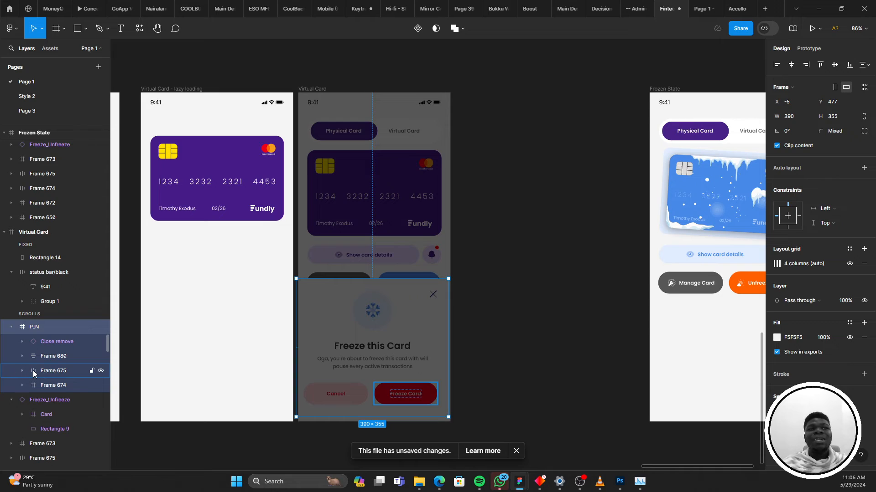
click(809, 49)
click(816, 106)
click(816, 117)
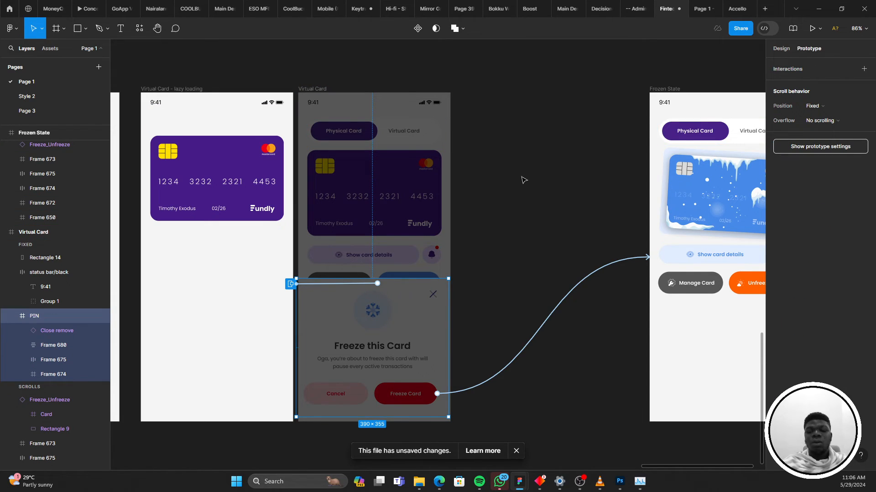
Bring the PIN frame in front of the dark rectangle and lower it to the Virtual Card screen's bottom edge
click(781, 48)
scroll(420, 282, down, 3)
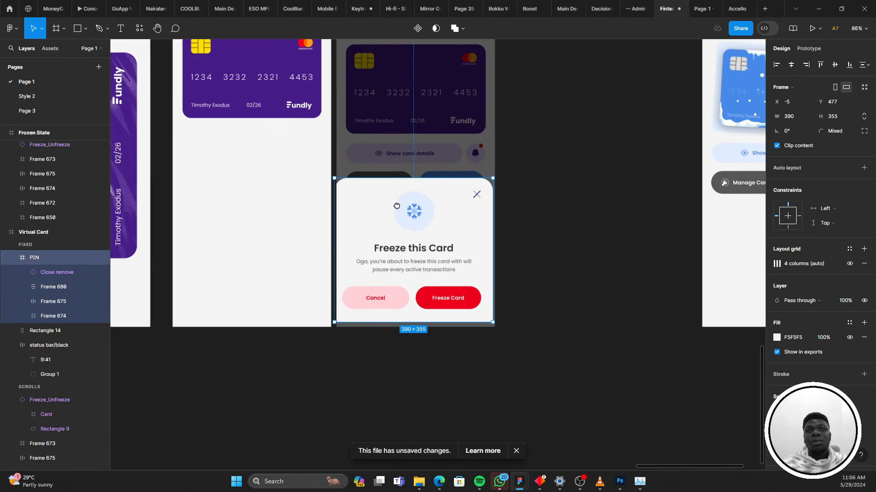
scroll(419, 283, up, 2)
scroll(419, 289, down, 5)
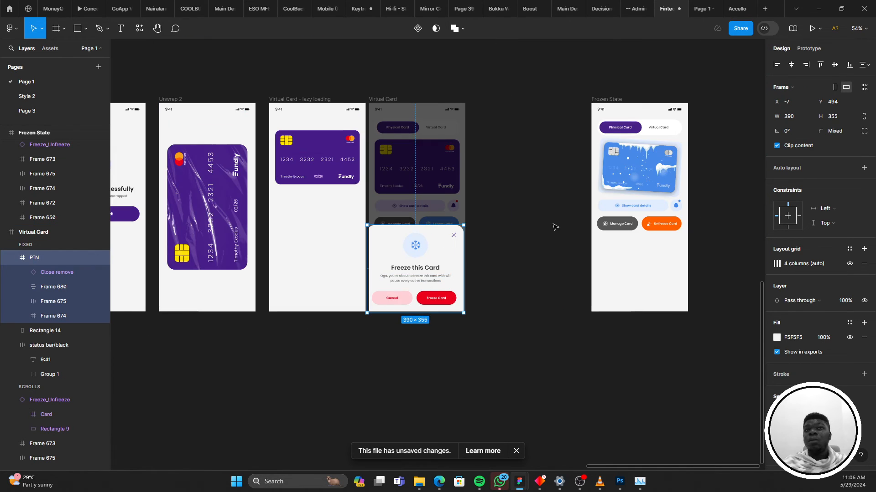
Undo the manual overlay, removing the dark rectangle from the Virtual Card frame and returning the PIN frame beside it
key(ctrl+z)
key(ctrl+z)
key(ctrl+z)
key(ctrl+z)
key(ctrl+z)
key(ctrl+z)
key(ctrl+z)
key(ctrl+z)
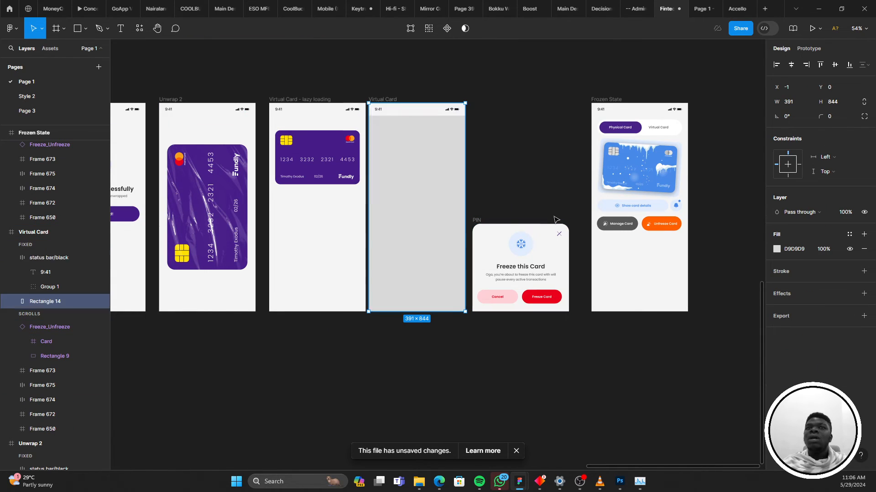
key(ctrl+z)
key(ctrl+z)
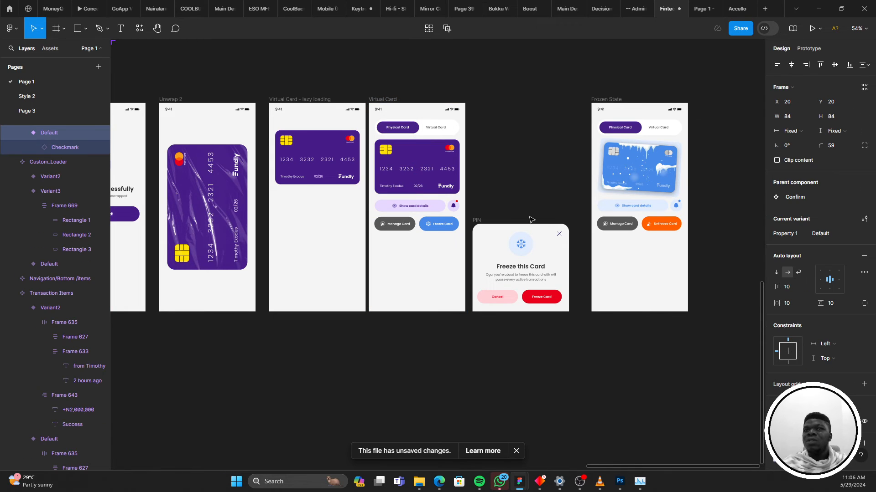
key(ctrl+z)
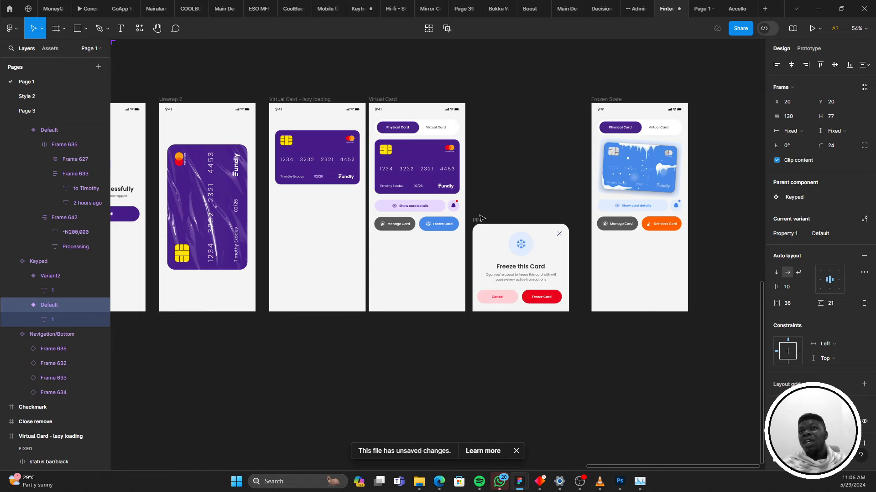
Open the Virtual Card screen's Freeze Card button interaction and examine its Open overlay action, Move in animation and overlay settings
scroll(481, 218, up, 4)
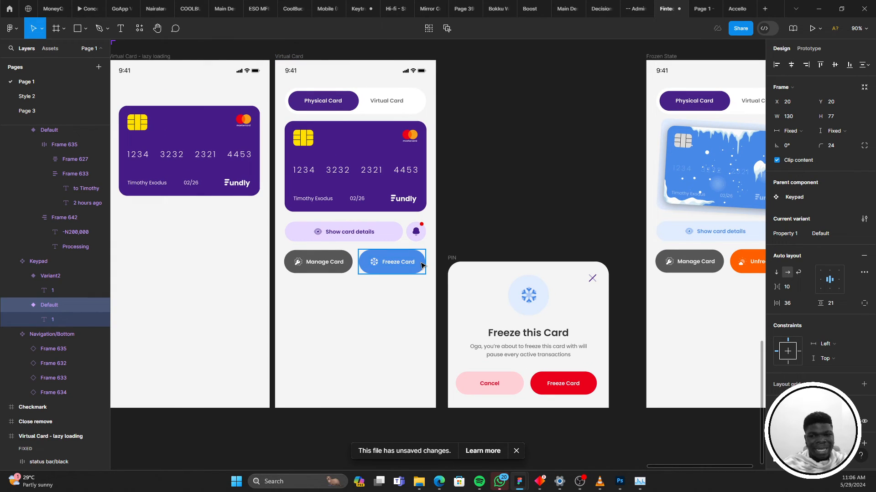
click(289, 55)
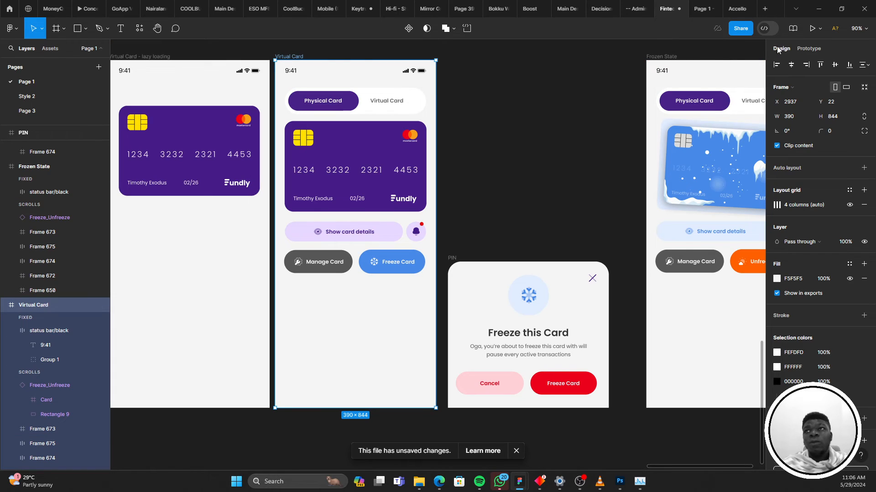
click(808, 48)
click(413, 266)
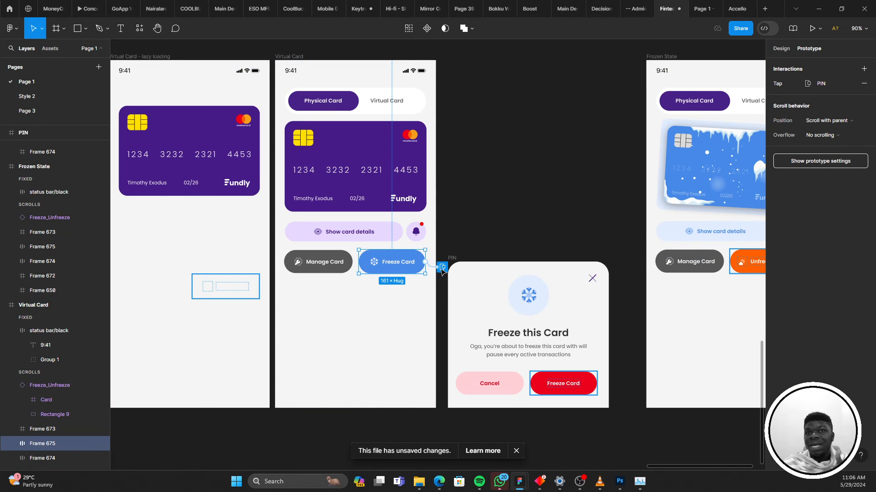
click(432, 270)
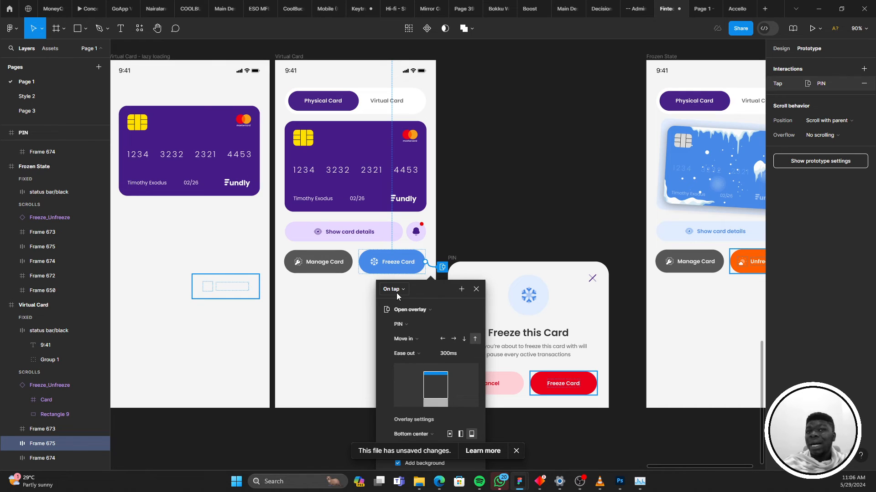
click(410, 310)
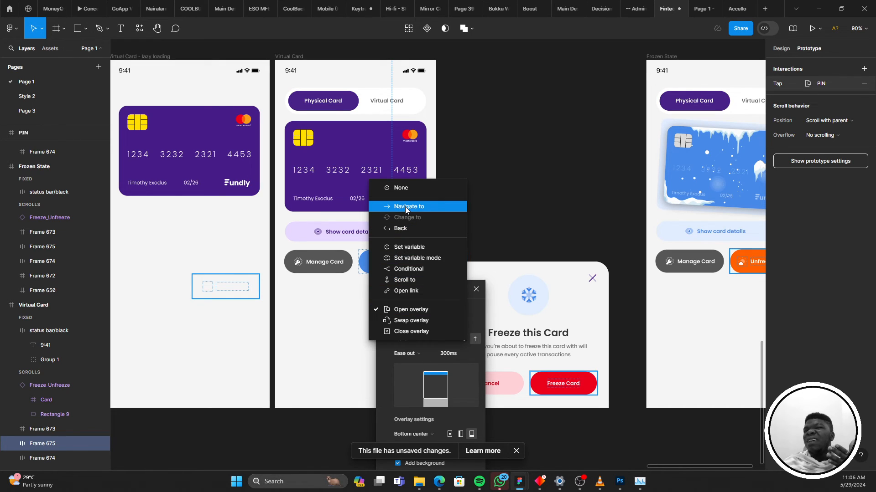
click(478, 315)
drag(453, 297, 648, 165)
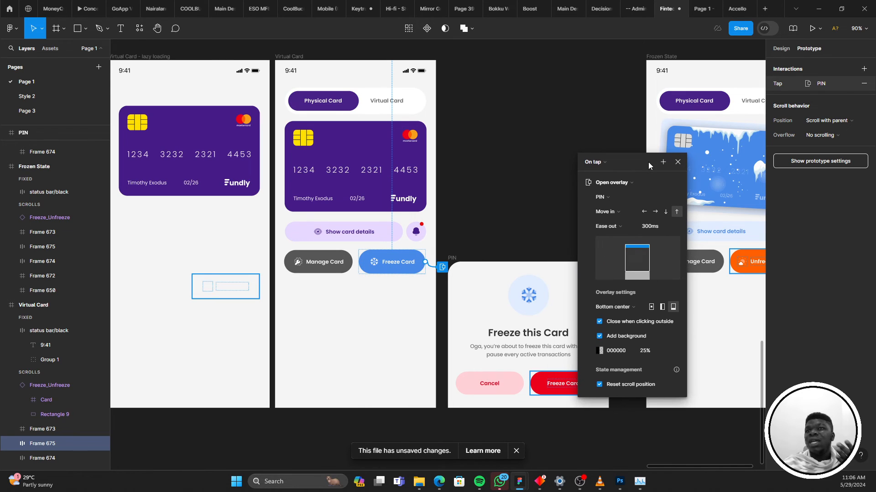
click(605, 212)
Switch to the prototype preview and play the Card flow from card activation through to the Freeze this Card overlay
click(701, 7)
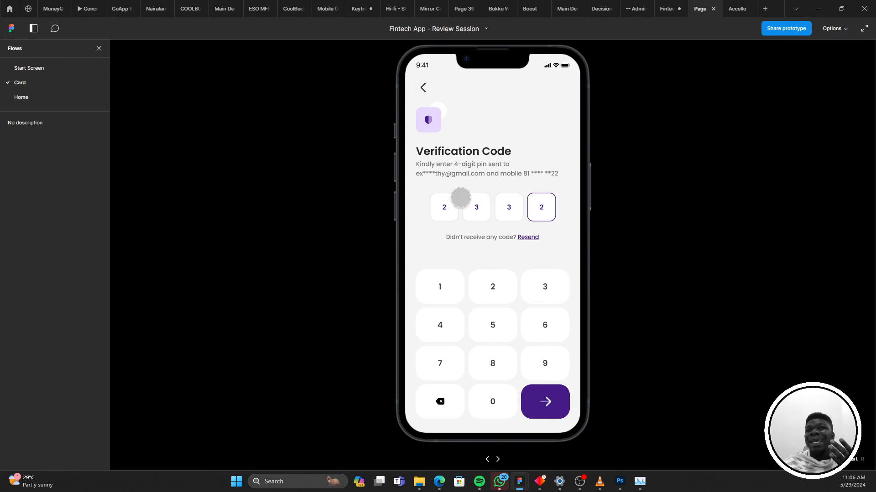
click(41, 81)
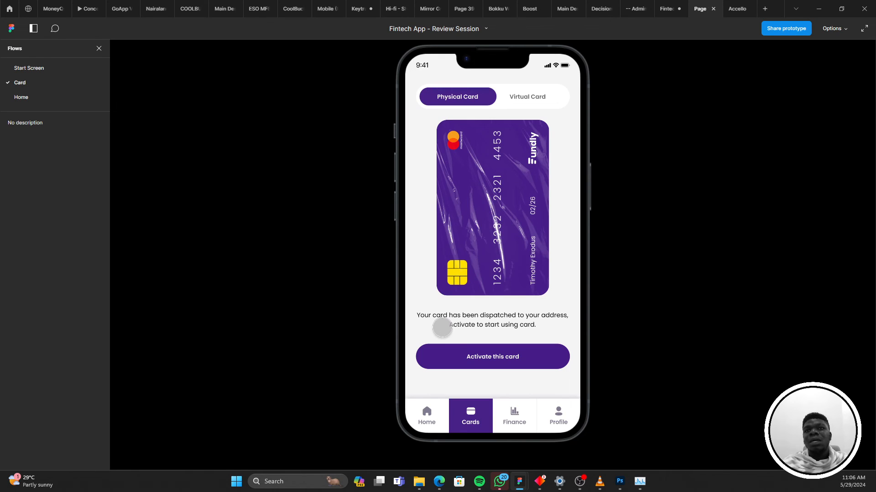
click(491, 365)
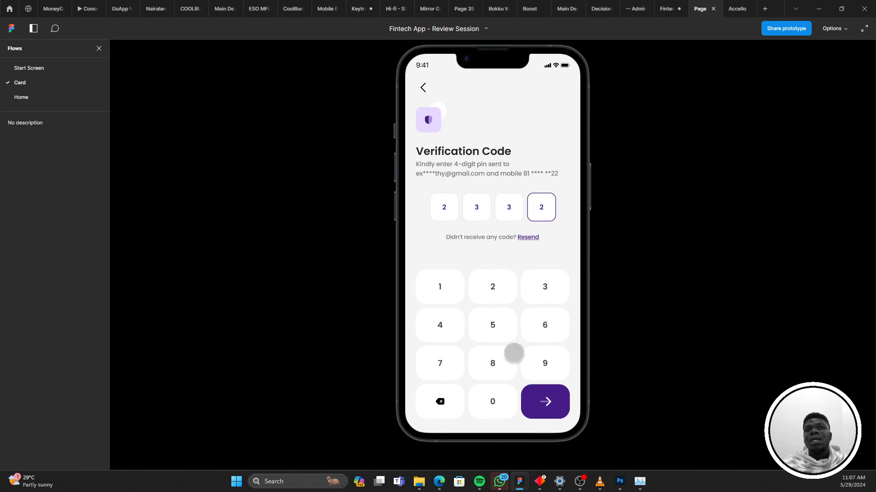
click(537, 398)
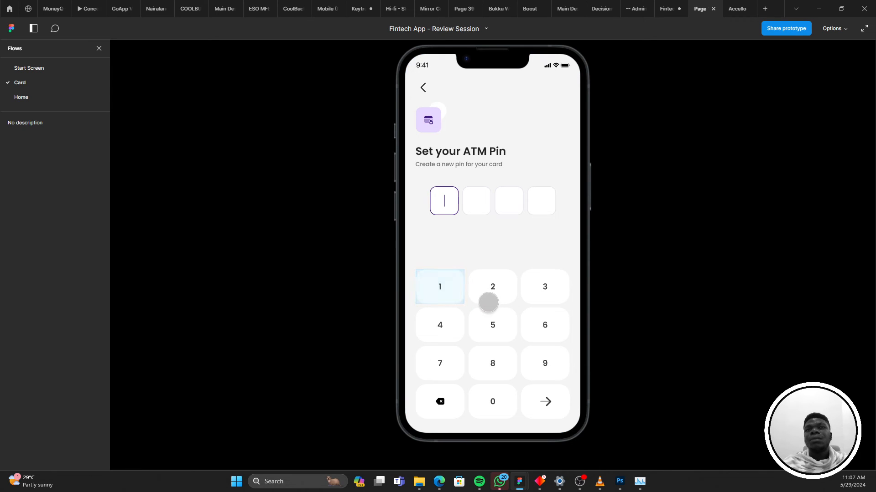
click(491, 259)
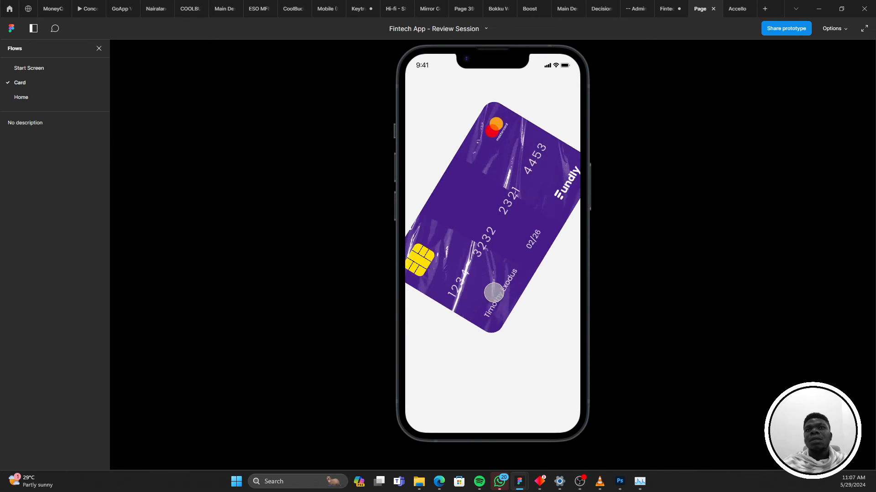
click(523, 278)
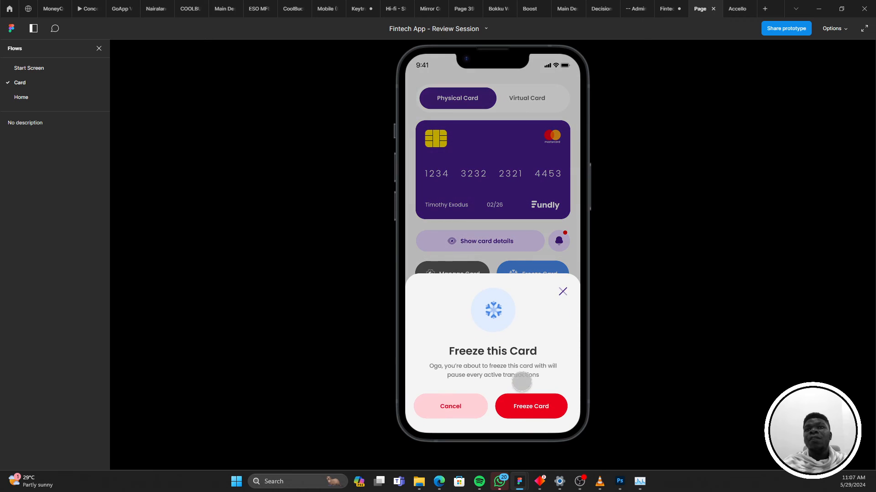
Compare the previewed freeze overlay with the Freeze Card button's interaction settings in the design file, and close the interaction details
click(664, 7)
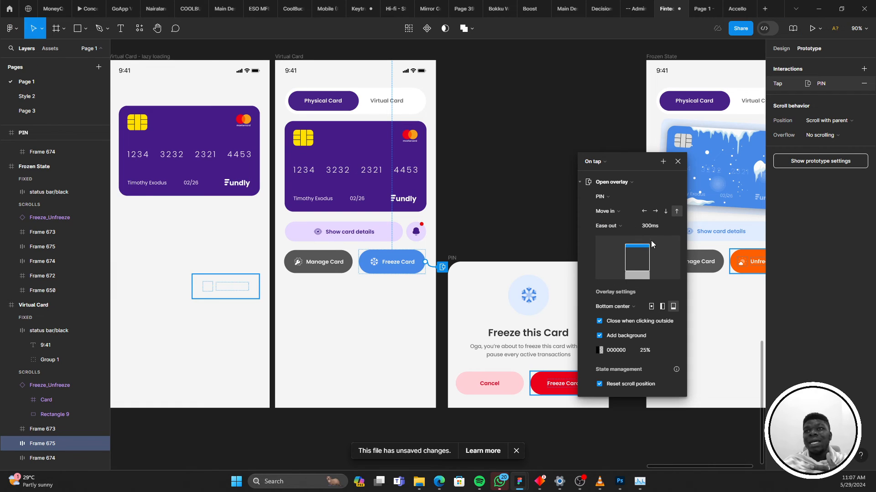
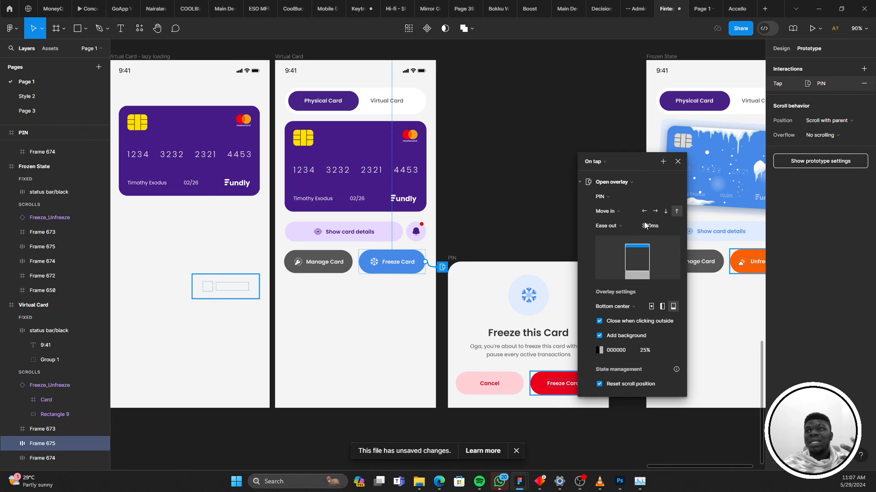
click(695, 7)
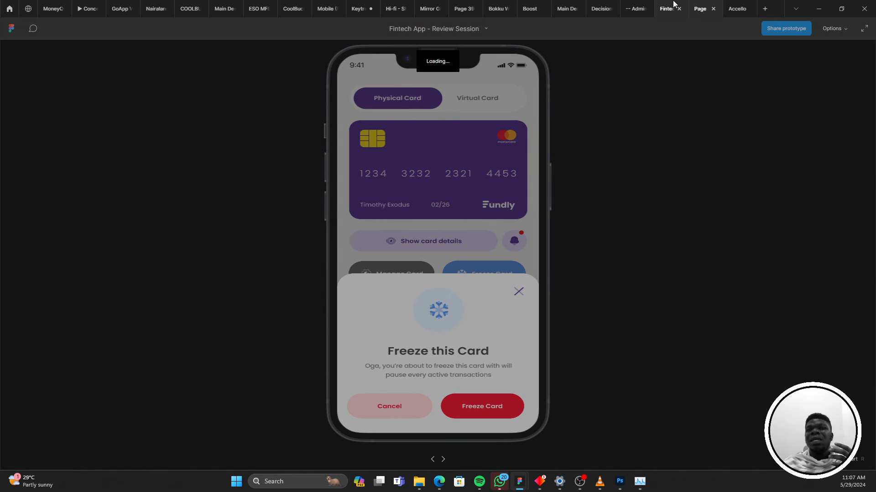
click(666, 8)
click(694, 7)
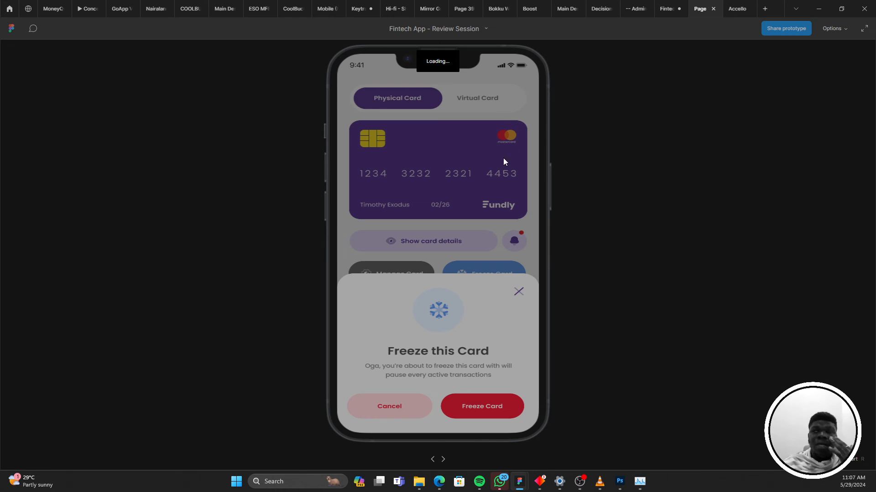
click(665, 4)
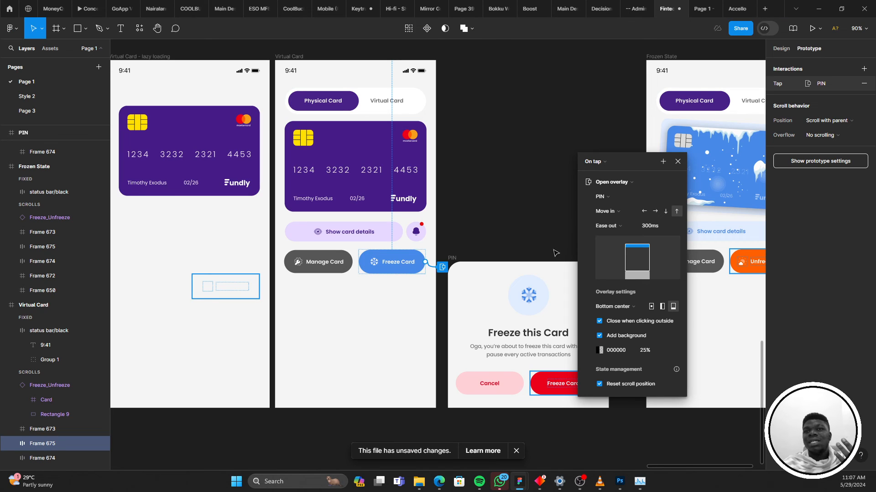
drag(548, 252, 530, 248)
click(512, 455)
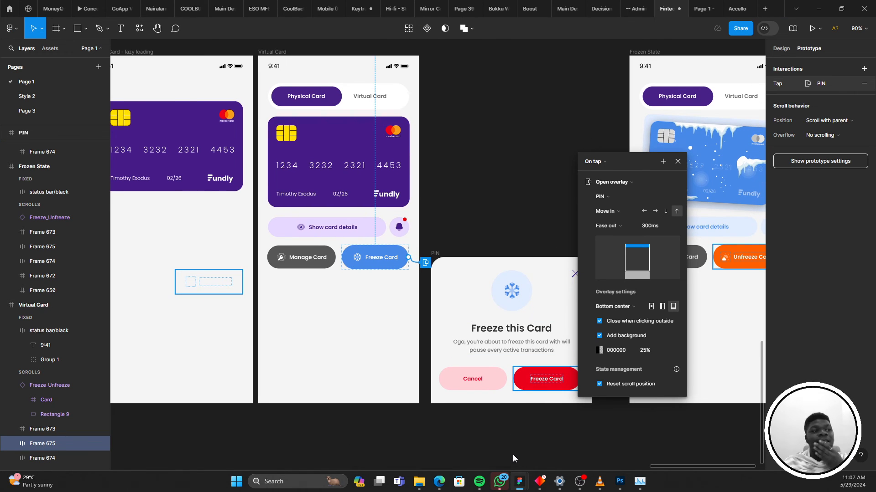
click(676, 162)
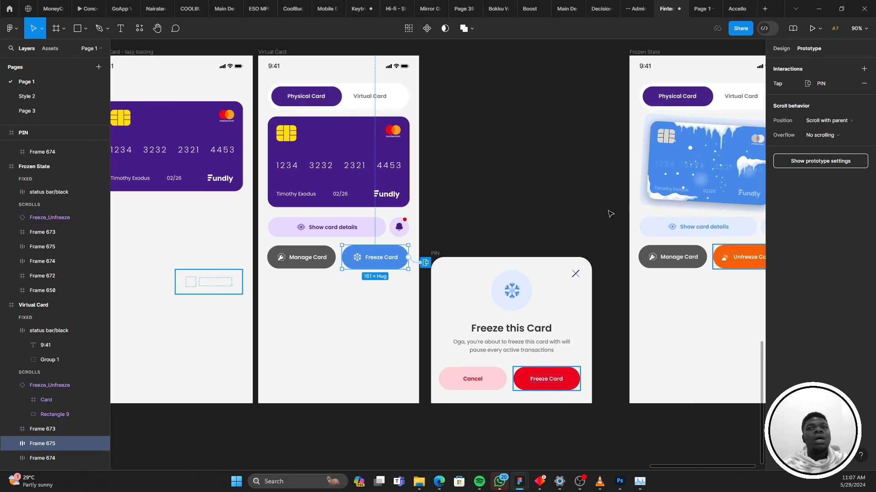
scroll(561, 234, right, 1)
click(698, 8)
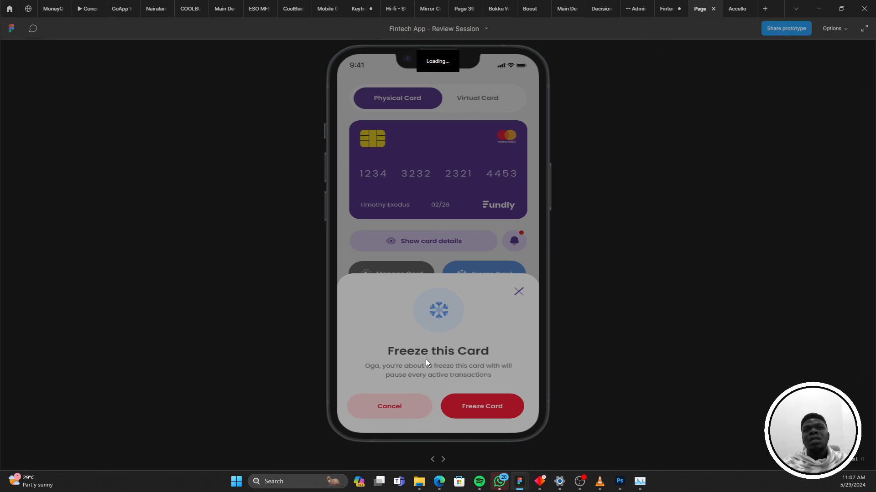
click(663, 9)
Select the icy card on the Frozen State screen and inspect its Freeze_Unfreeze component properties
scroll(445, 207, right, 2)
scroll(494, 230, up, 1)
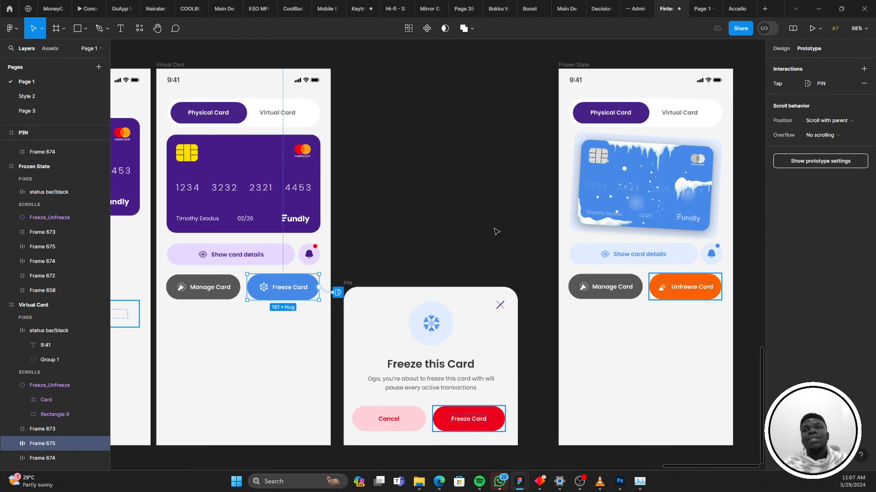
scroll(494, 231, right, 4)
click(419, 167)
click(781, 48)
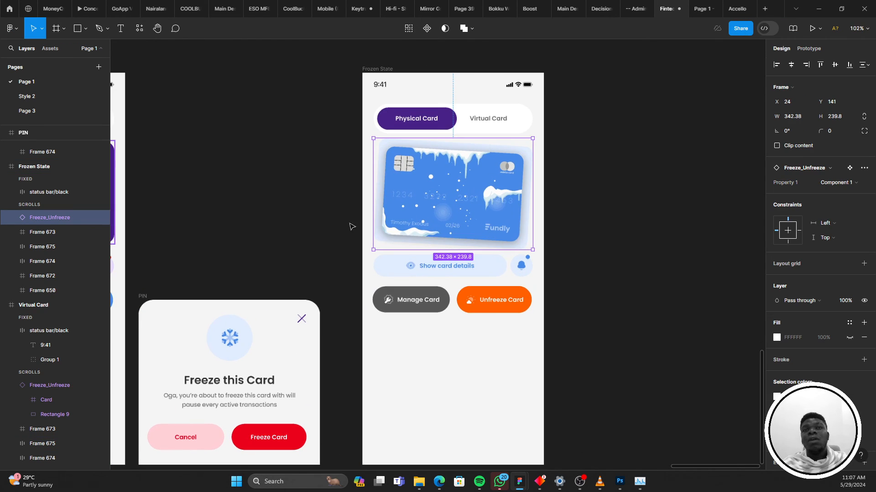
Check the Property 1 variant of the purple card on the Virtual Card screen against that of the frozen card
scroll(397, 228, up, 2)
scroll(479, 281, left, 5)
scroll(480, 281, left, 3)
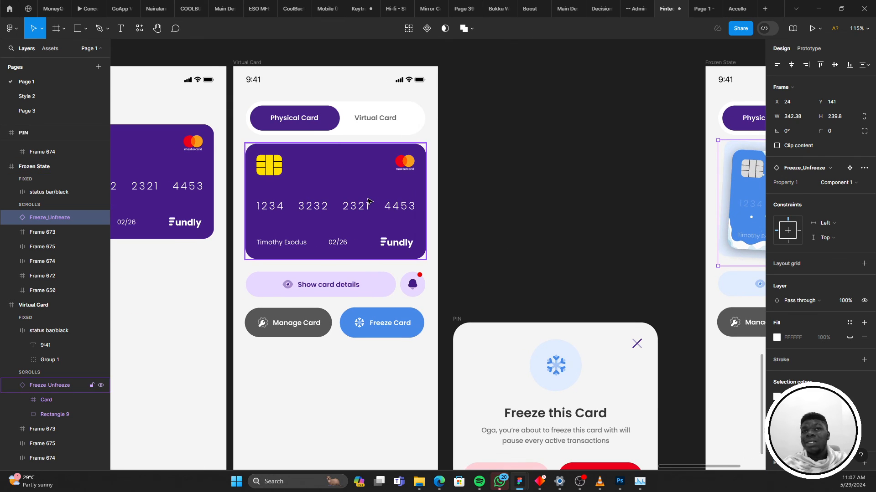
click(375, 189)
scroll(354, 191, right, 1)
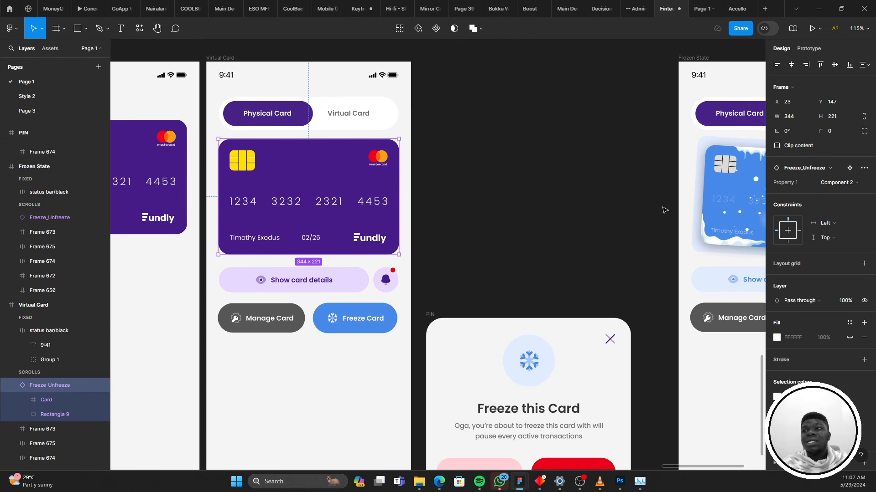
click(822, 182)
click(403, 198)
scroll(328, 218, right, 5)
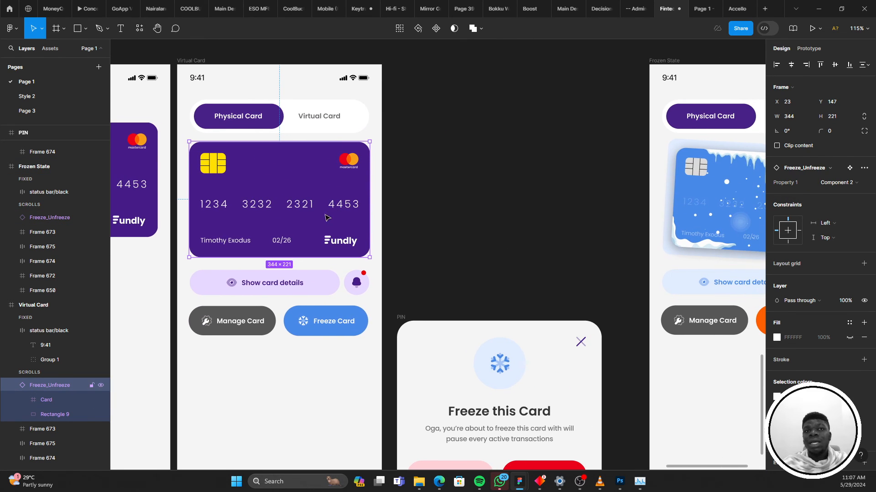
click(620, 223)
drag(288, 215, 436, 240)
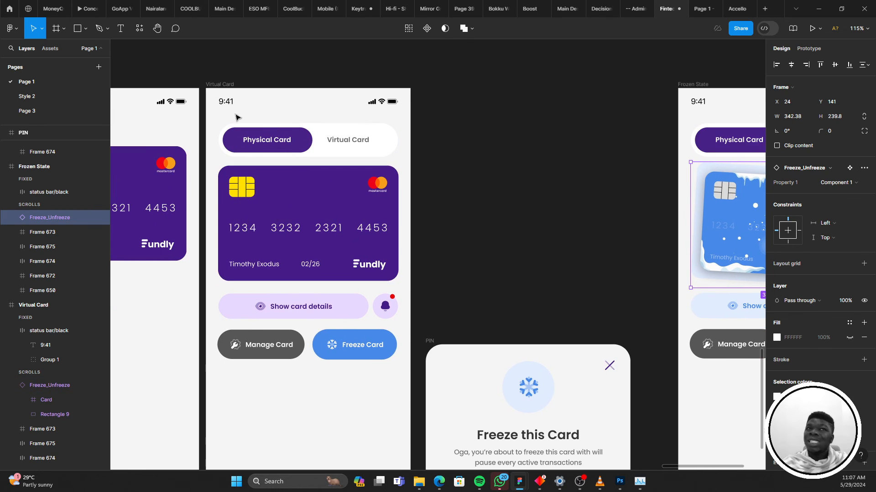
Examine the interaction linking the PIN dialog's red Freeze Card button to the Frozen State screen, including its animation settings
click(218, 86)
drag(379, 289, 365, 270)
scroll(367, 273, down, 4)
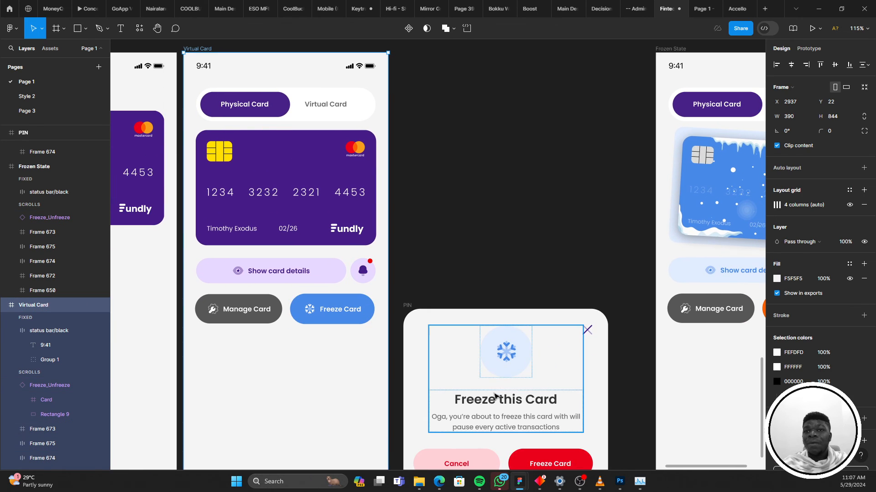
click(508, 357)
drag(597, 181, 447, 250)
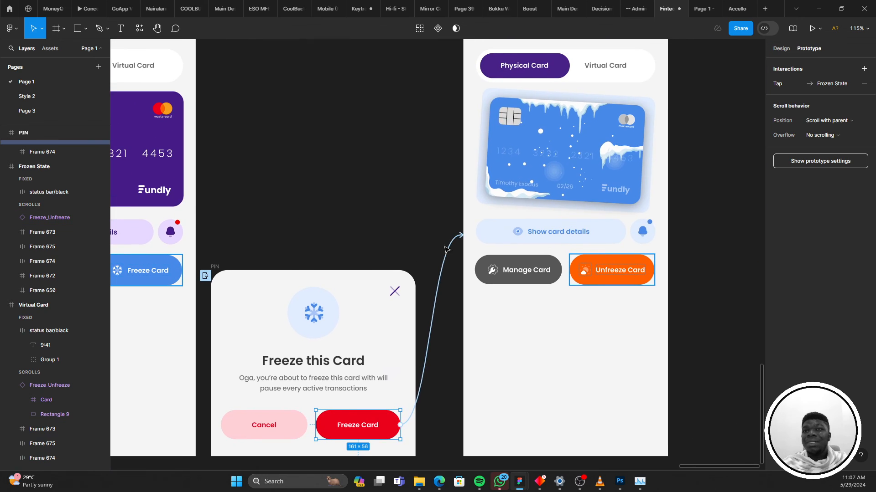
click(442, 273)
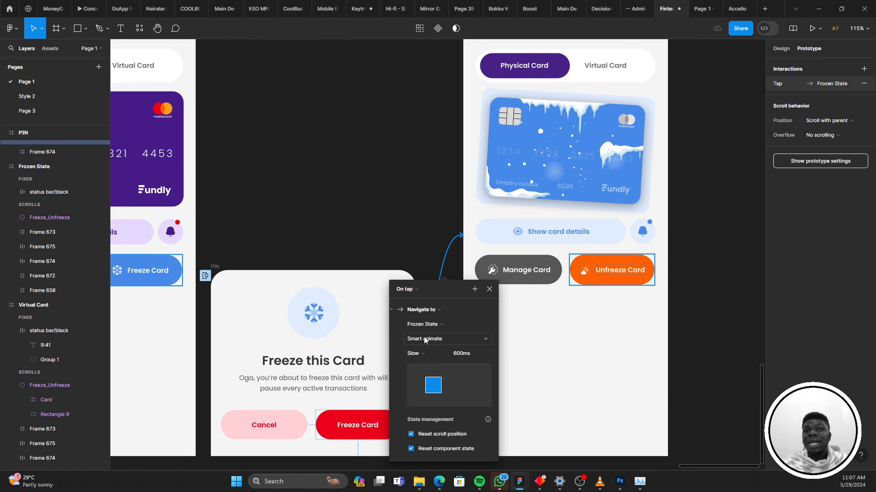
click(489, 289)
Inspect the purple card's component properties at 100% zoom and view the Virtual Card, PIN and Frozen State frames together
scroll(388, 237, left, 5)
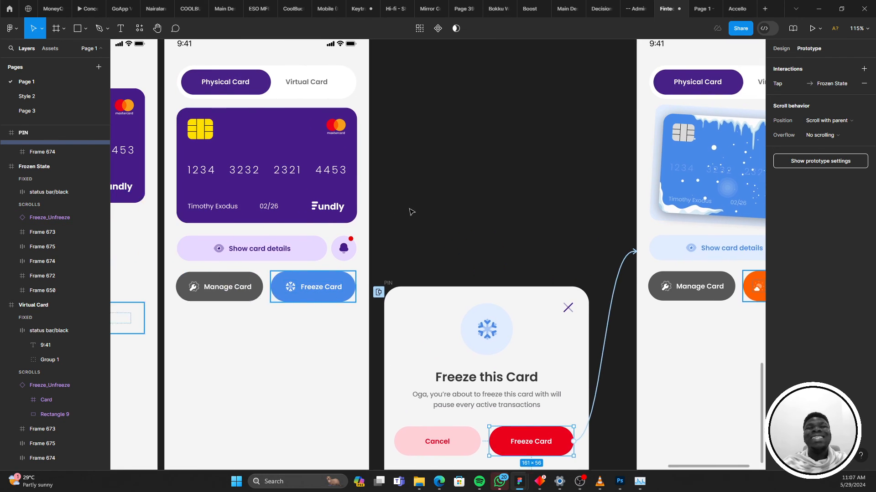
click(335, 165)
key(shift+0)
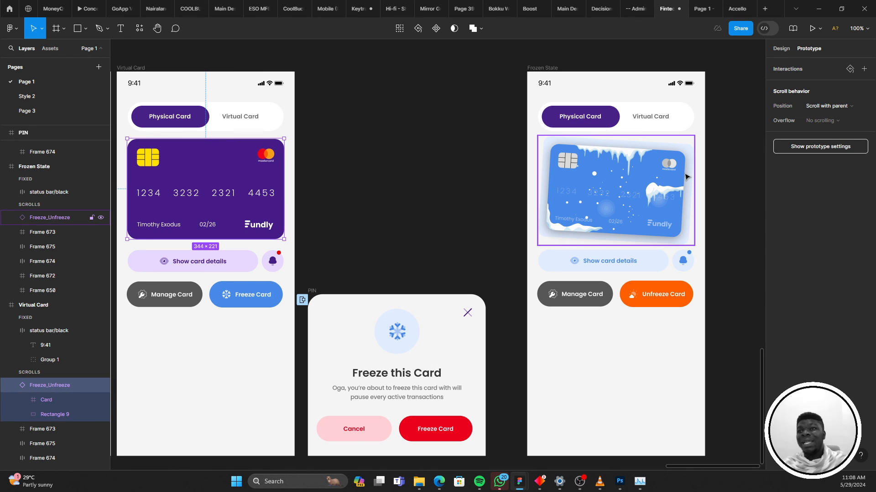
click(782, 48)
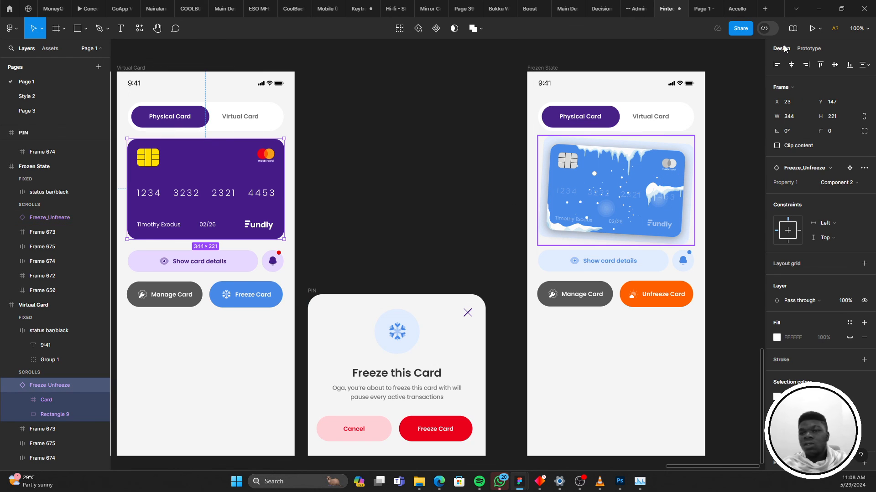
scroll(534, 200, down, 5)
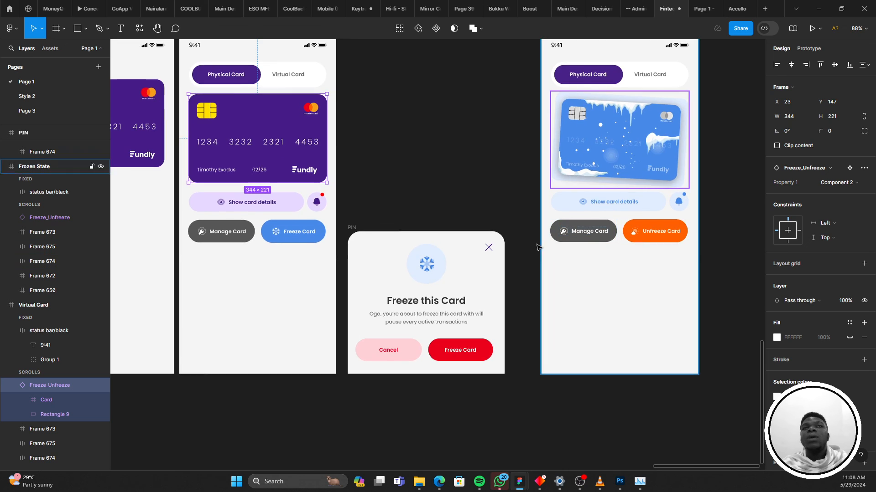
scroll(588, 219, up, 10)
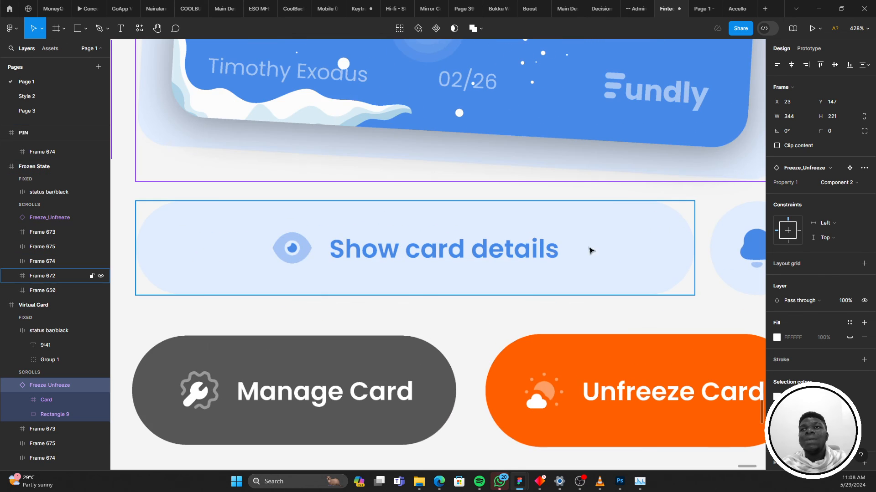
scroll(606, 248, down, 8)
scroll(553, 218, up, 3)
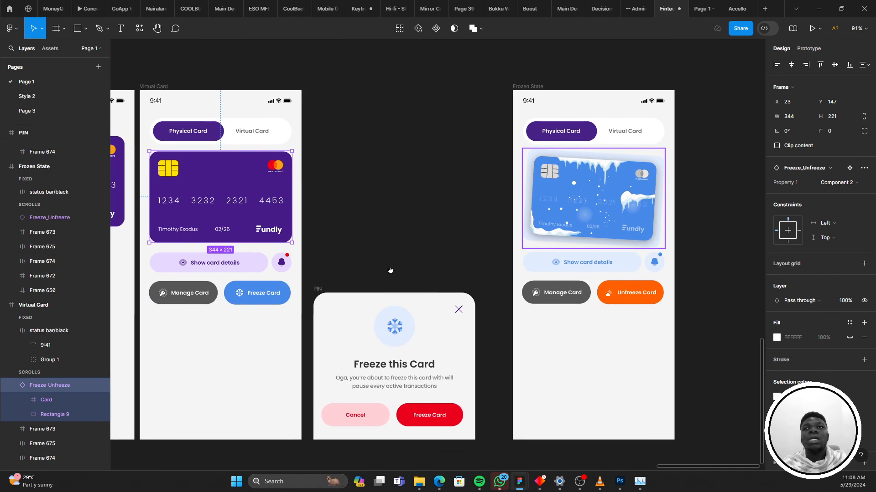
Examine the Components board, comparing the Freeze_Unfreeze variants with the Card and unwrap component sets
scroll(496, 240, down, 5)
scroll(313, 249, up, 3)
scroll(312, 269, left, 10)
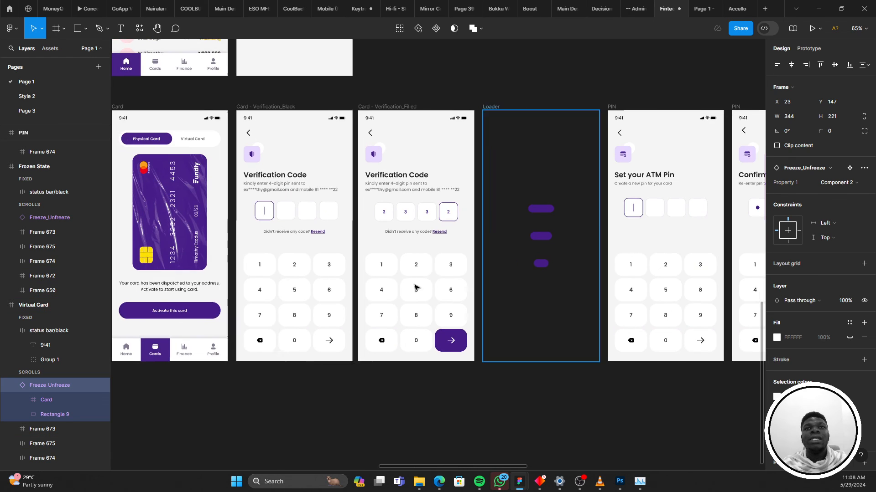
scroll(328, 328, up, 12)
scroll(512, 258, left, 10)
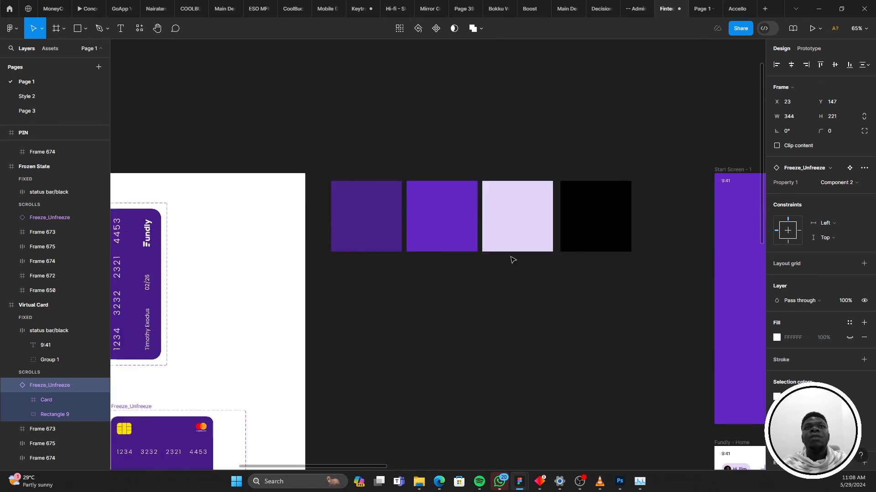
scroll(615, 156, down, 5)
scroll(406, 278, up, 3)
scroll(410, 283, left, 3)
scroll(307, 253, down, 5)
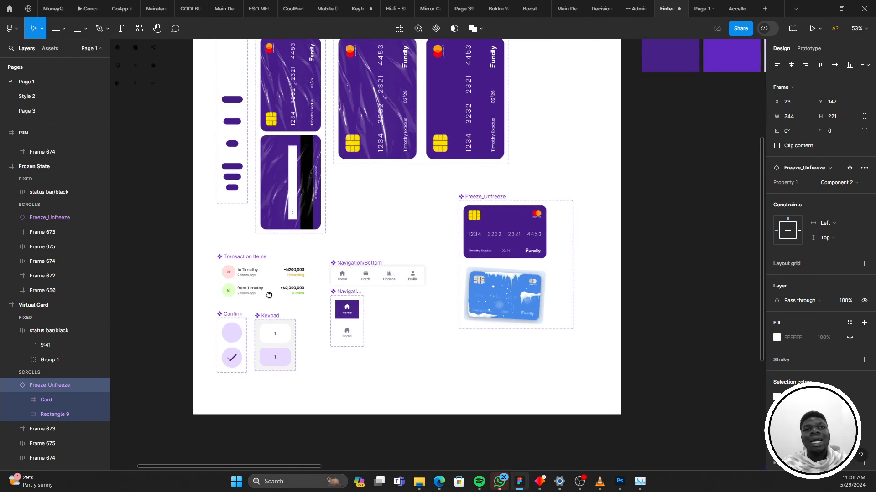
scroll(277, 291, up, 3)
scroll(319, 277, down, 5)
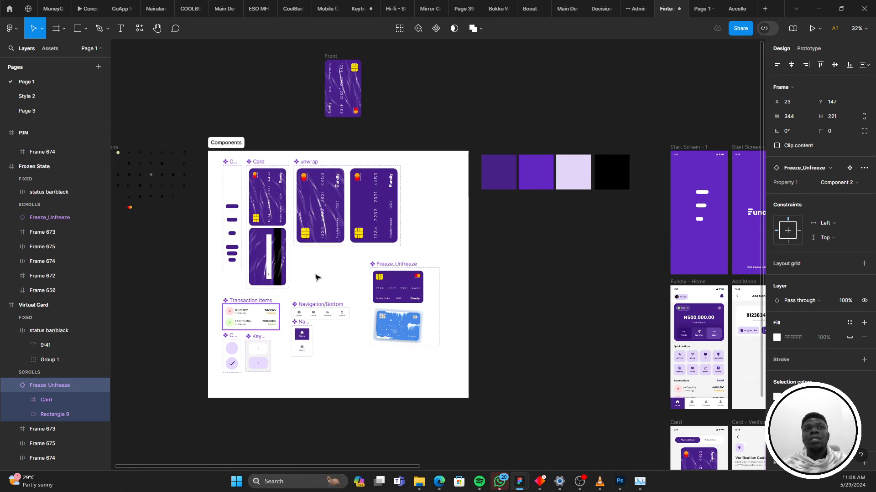
scroll(322, 295, up, 6)
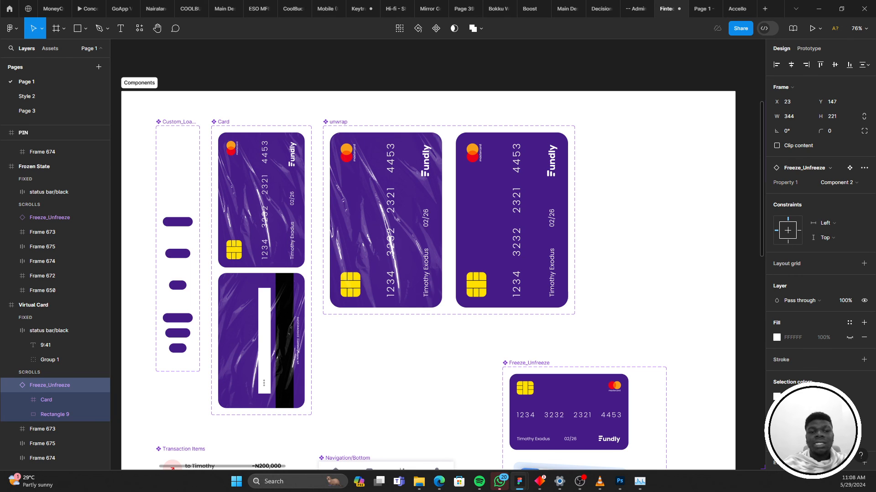
scroll(606, 228, down, 5)
scroll(606, 228, up, 1)
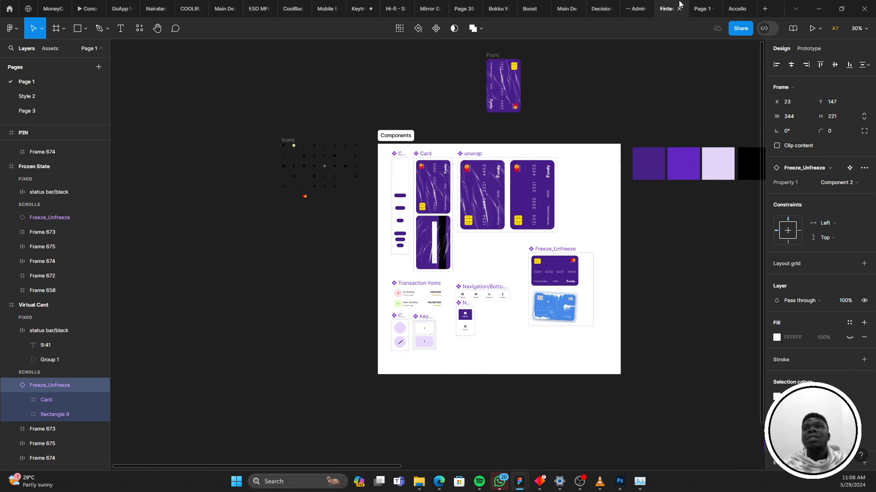
Play the Fintech App prototype from the ATM PIN entry through to the card screen, and freeze the card through its confirmation dialog
click(705, 5)
click(496, 410)
click(496, 405)
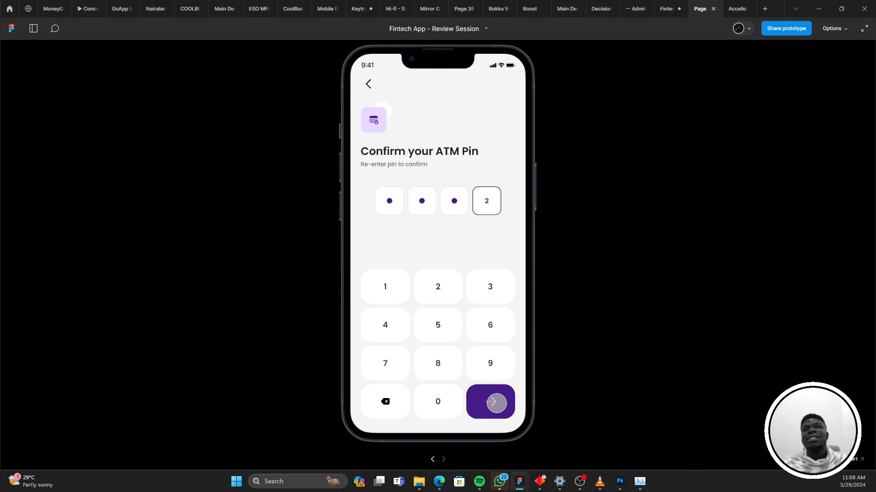
click(496, 403)
click(461, 308)
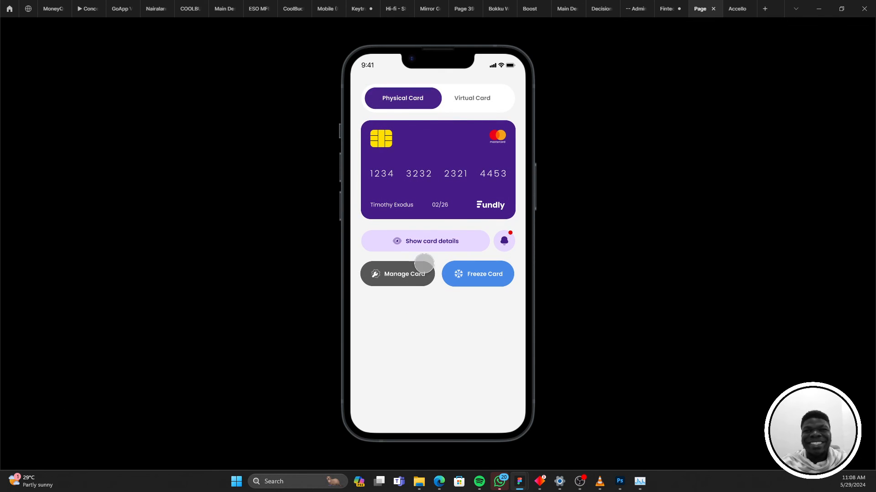
click(472, 274)
click(467, 401)
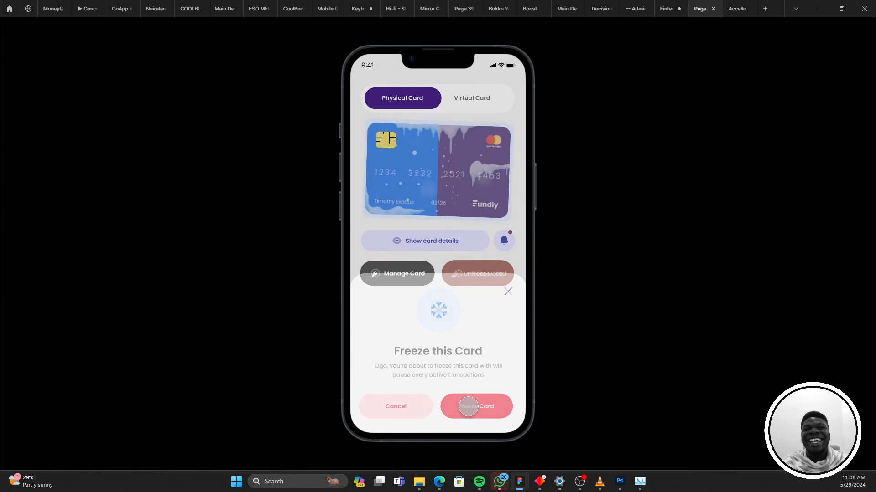